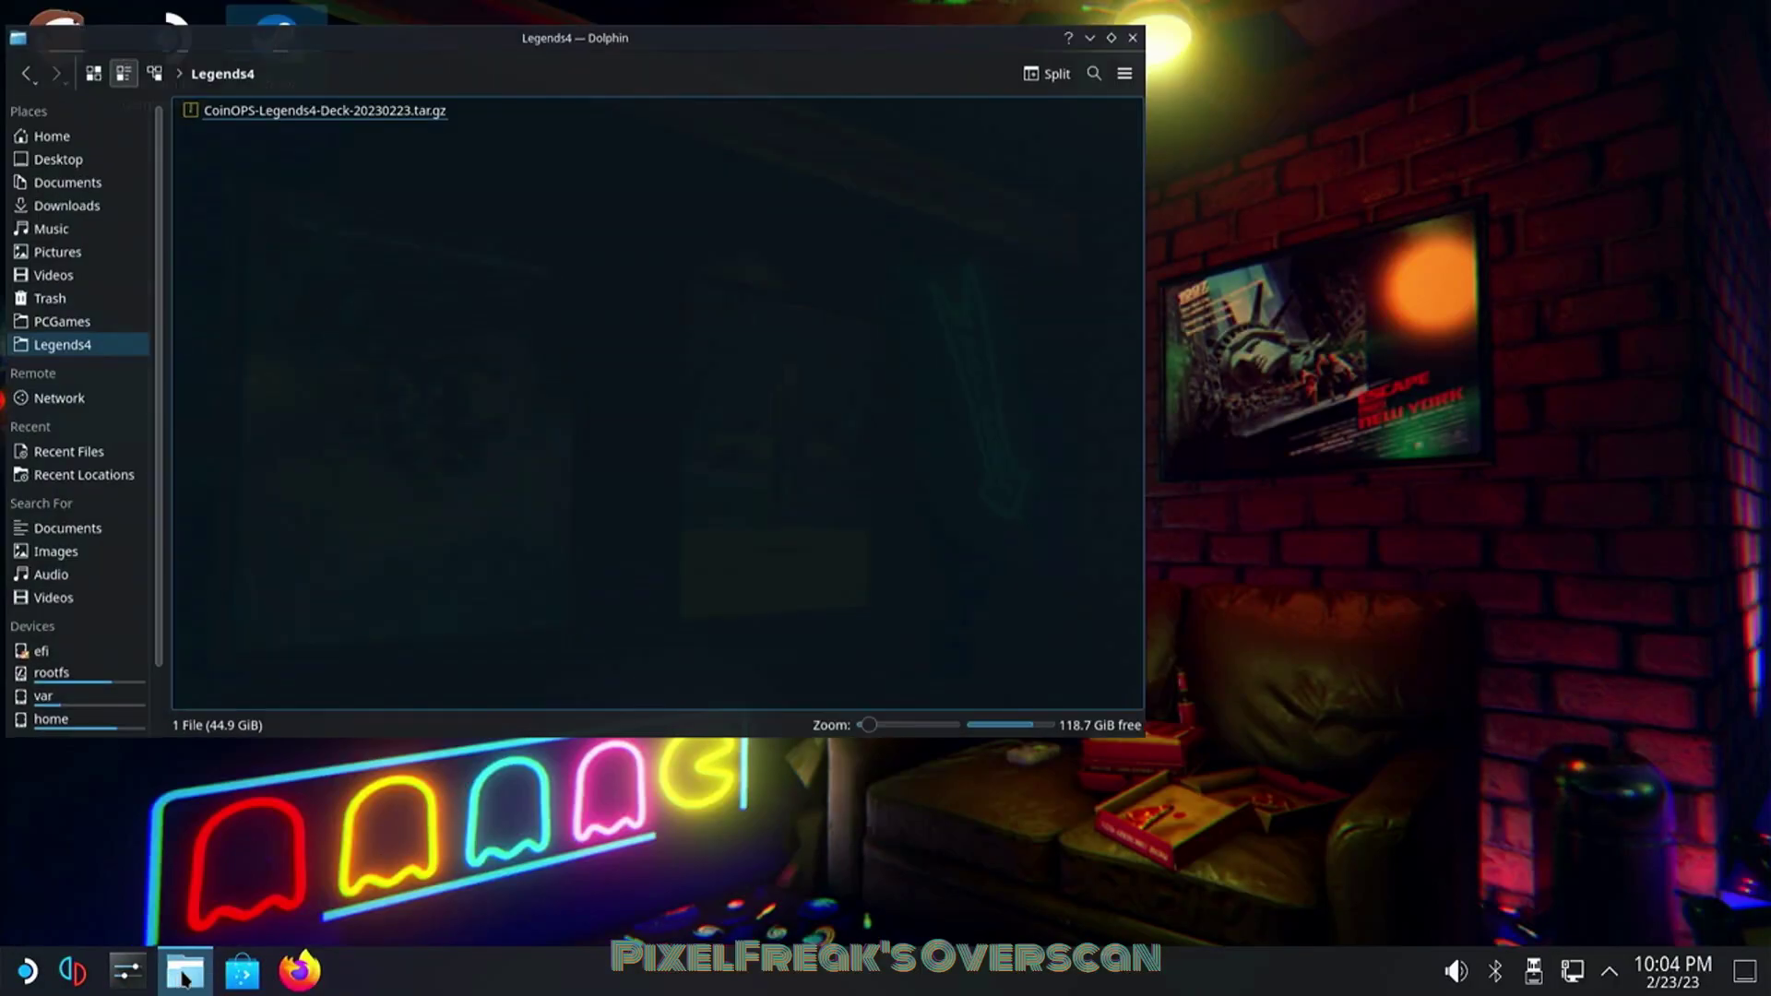
# Extract CoinOPS-Legends4-Deck-20230223.tar.gz into the current Legends4 folder.
pyautogui.rightClick(352, 93)
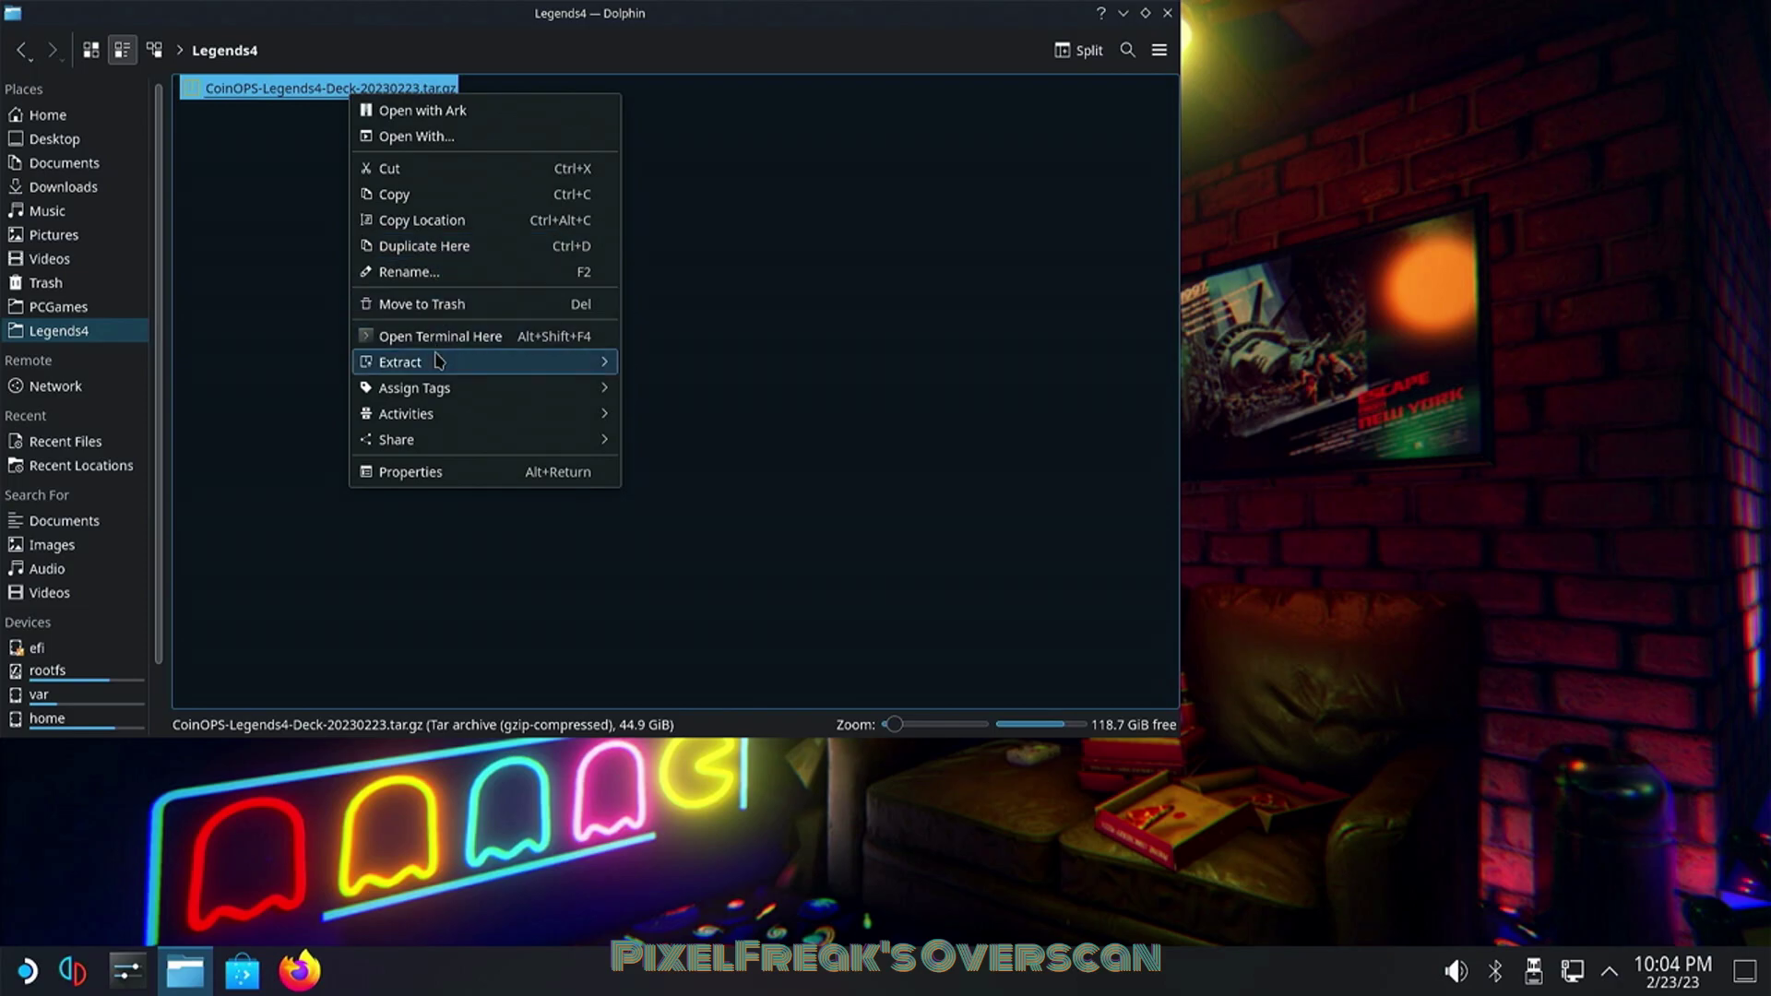
pyautogui.moveTo(503, 364)
pyautogui.click(688, 364)
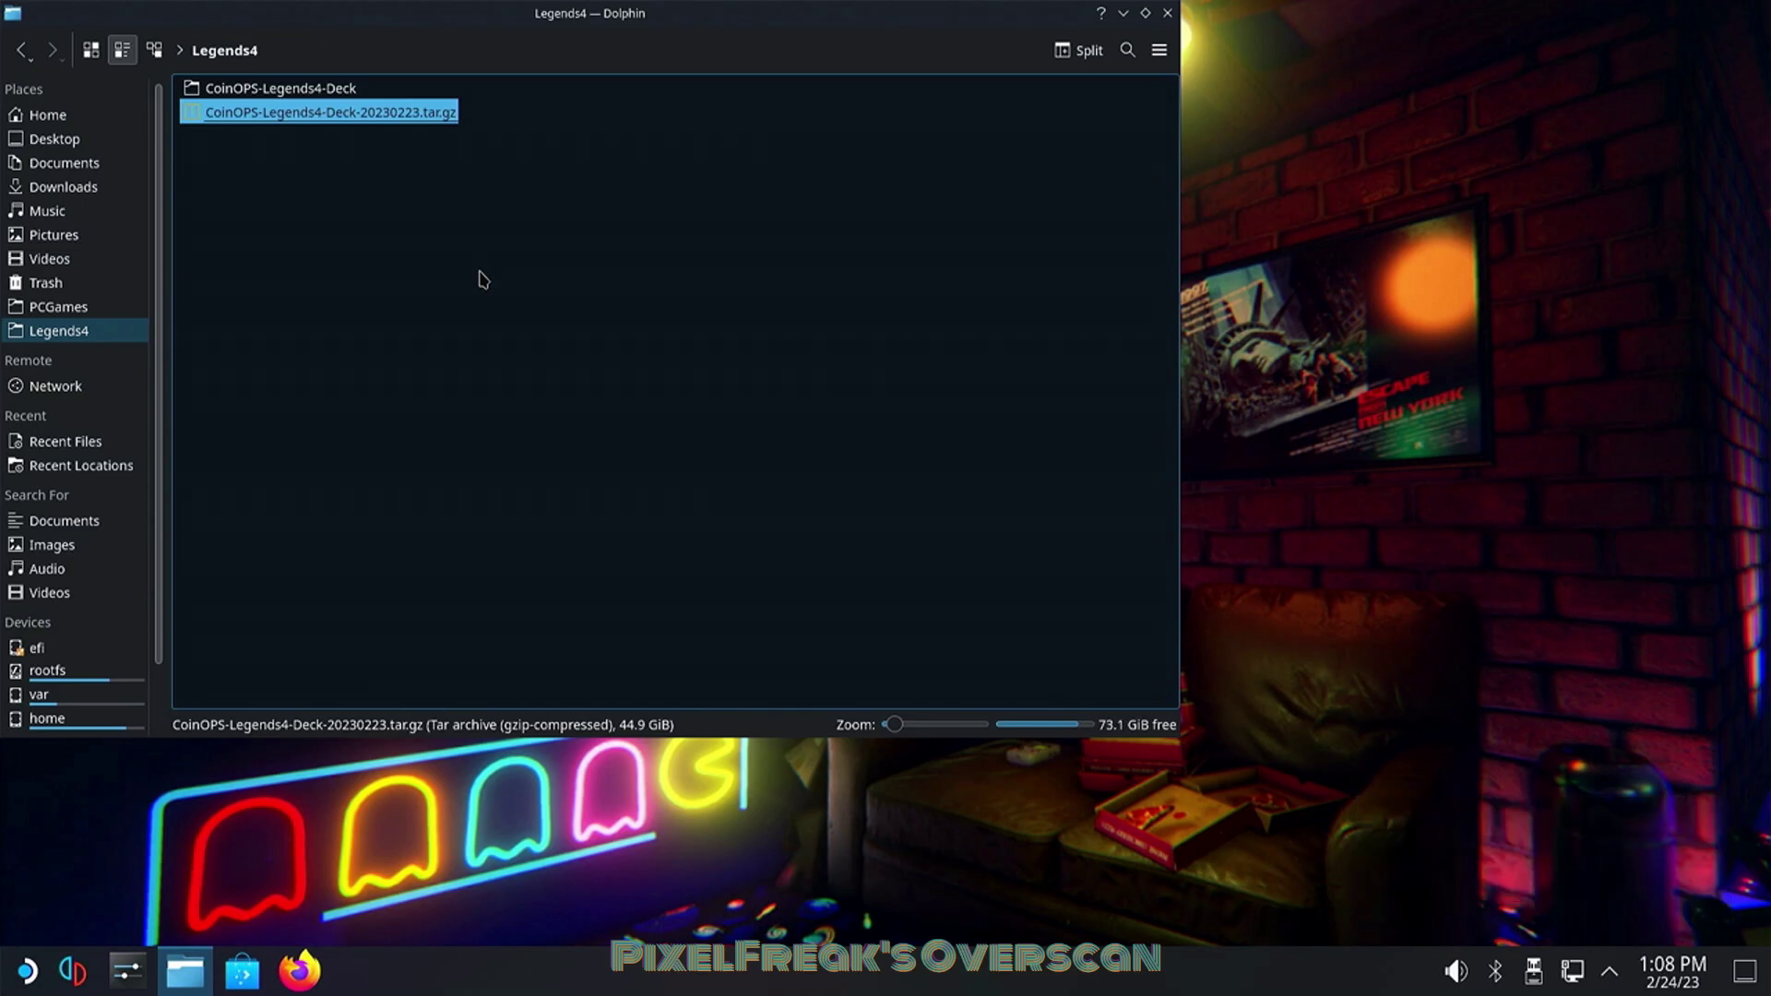
# Move all 18 items from CoinOPS-Legends4-Deck up into Legends4 with cut and paste.
pyautogui.doubleClick(316, 90)
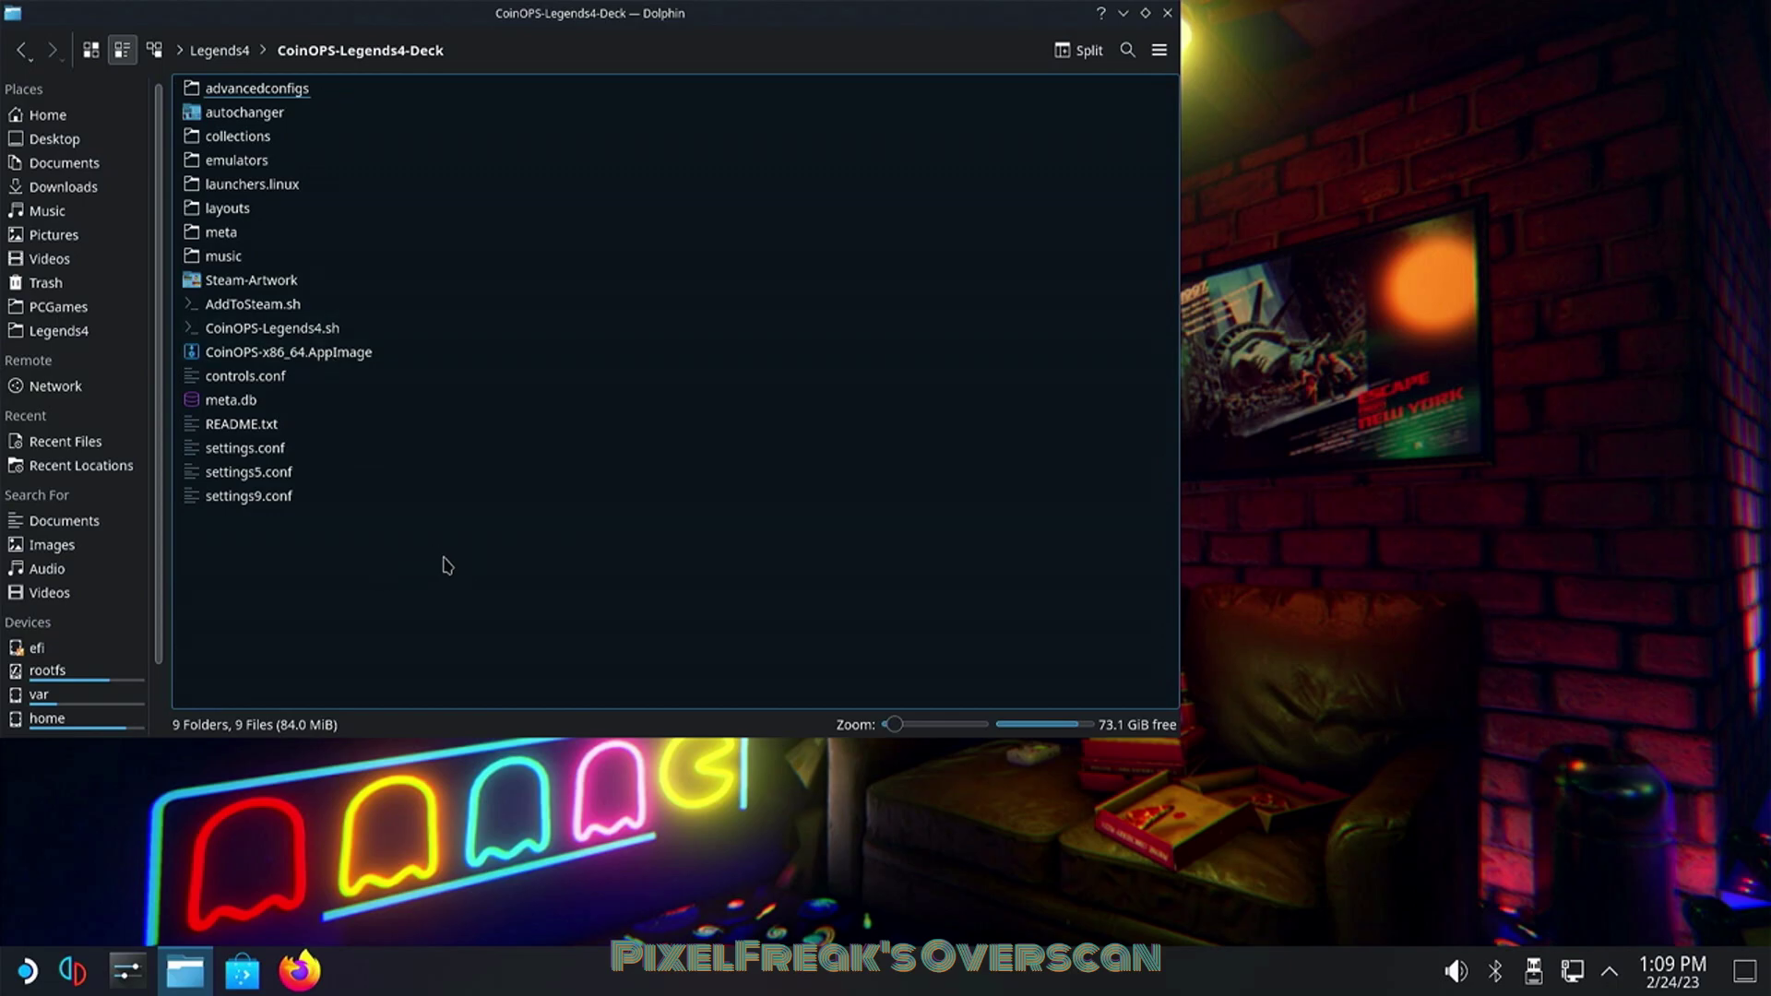
pyautogui.moveTo(346, 538); pyautogui.dragTo(214, 100)
pyautogui.rightClick(214, 100)
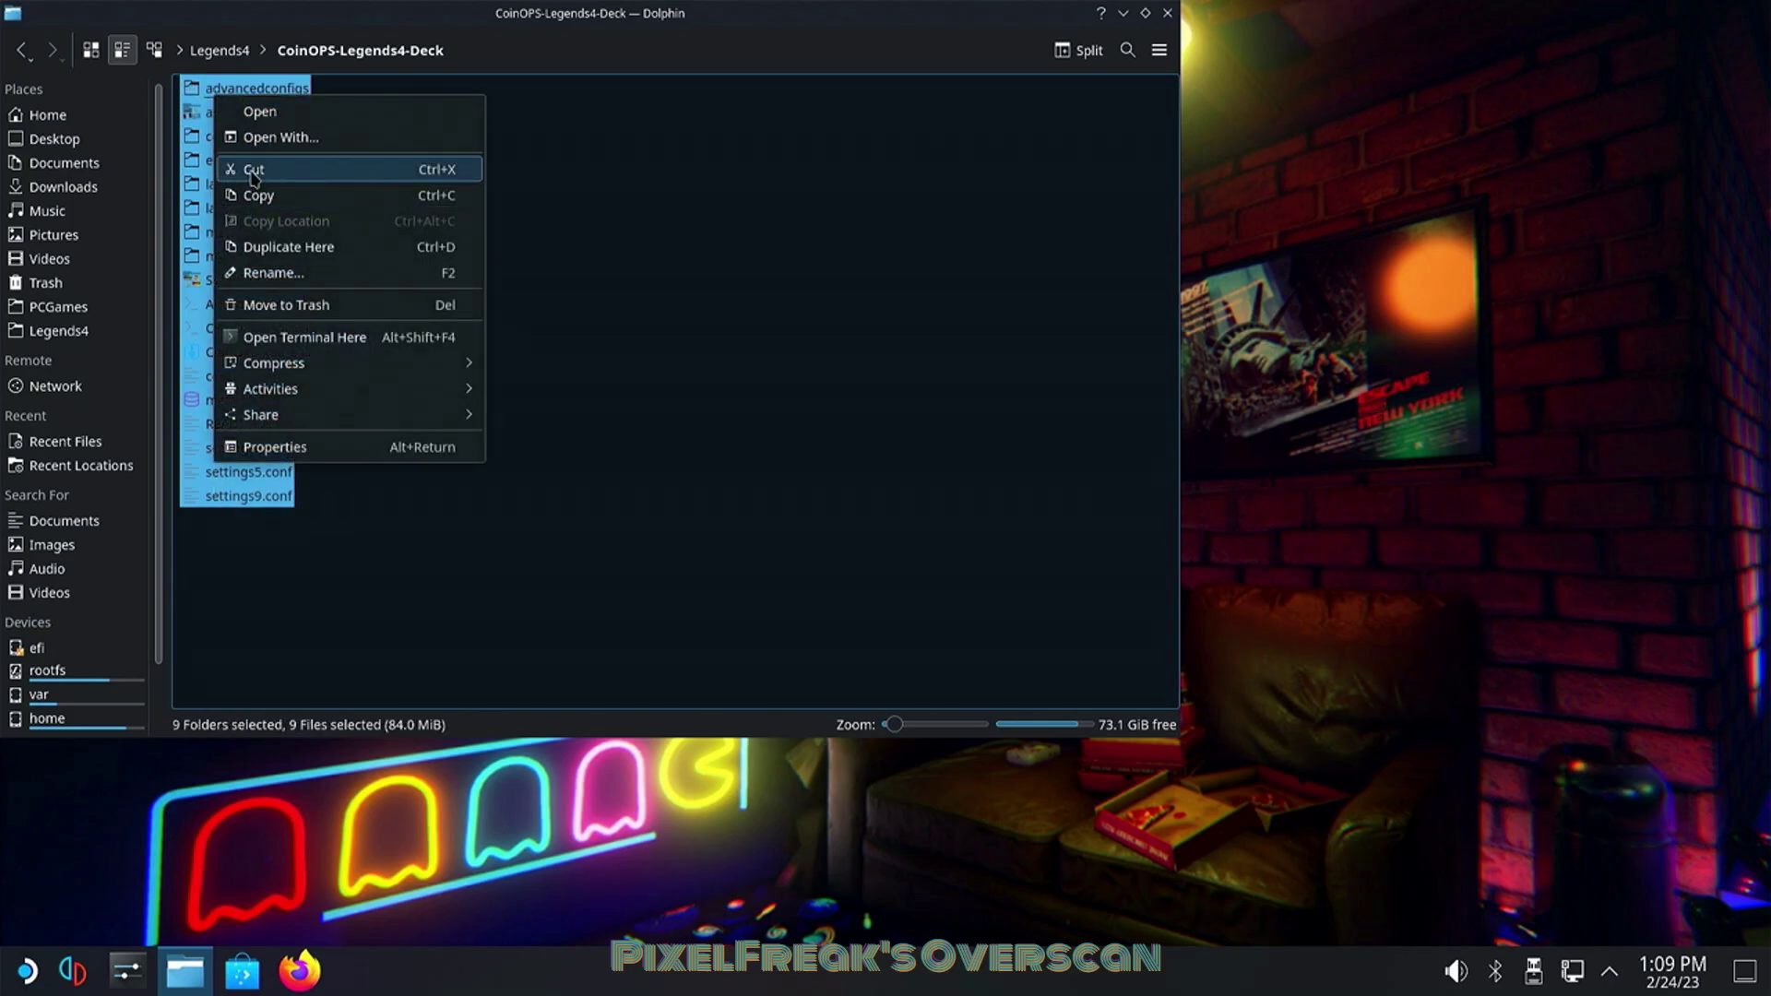
pyautogui.click(254, 170)
pyautogui.click(219, 50)
pyautogui.rightClick(324, 306)
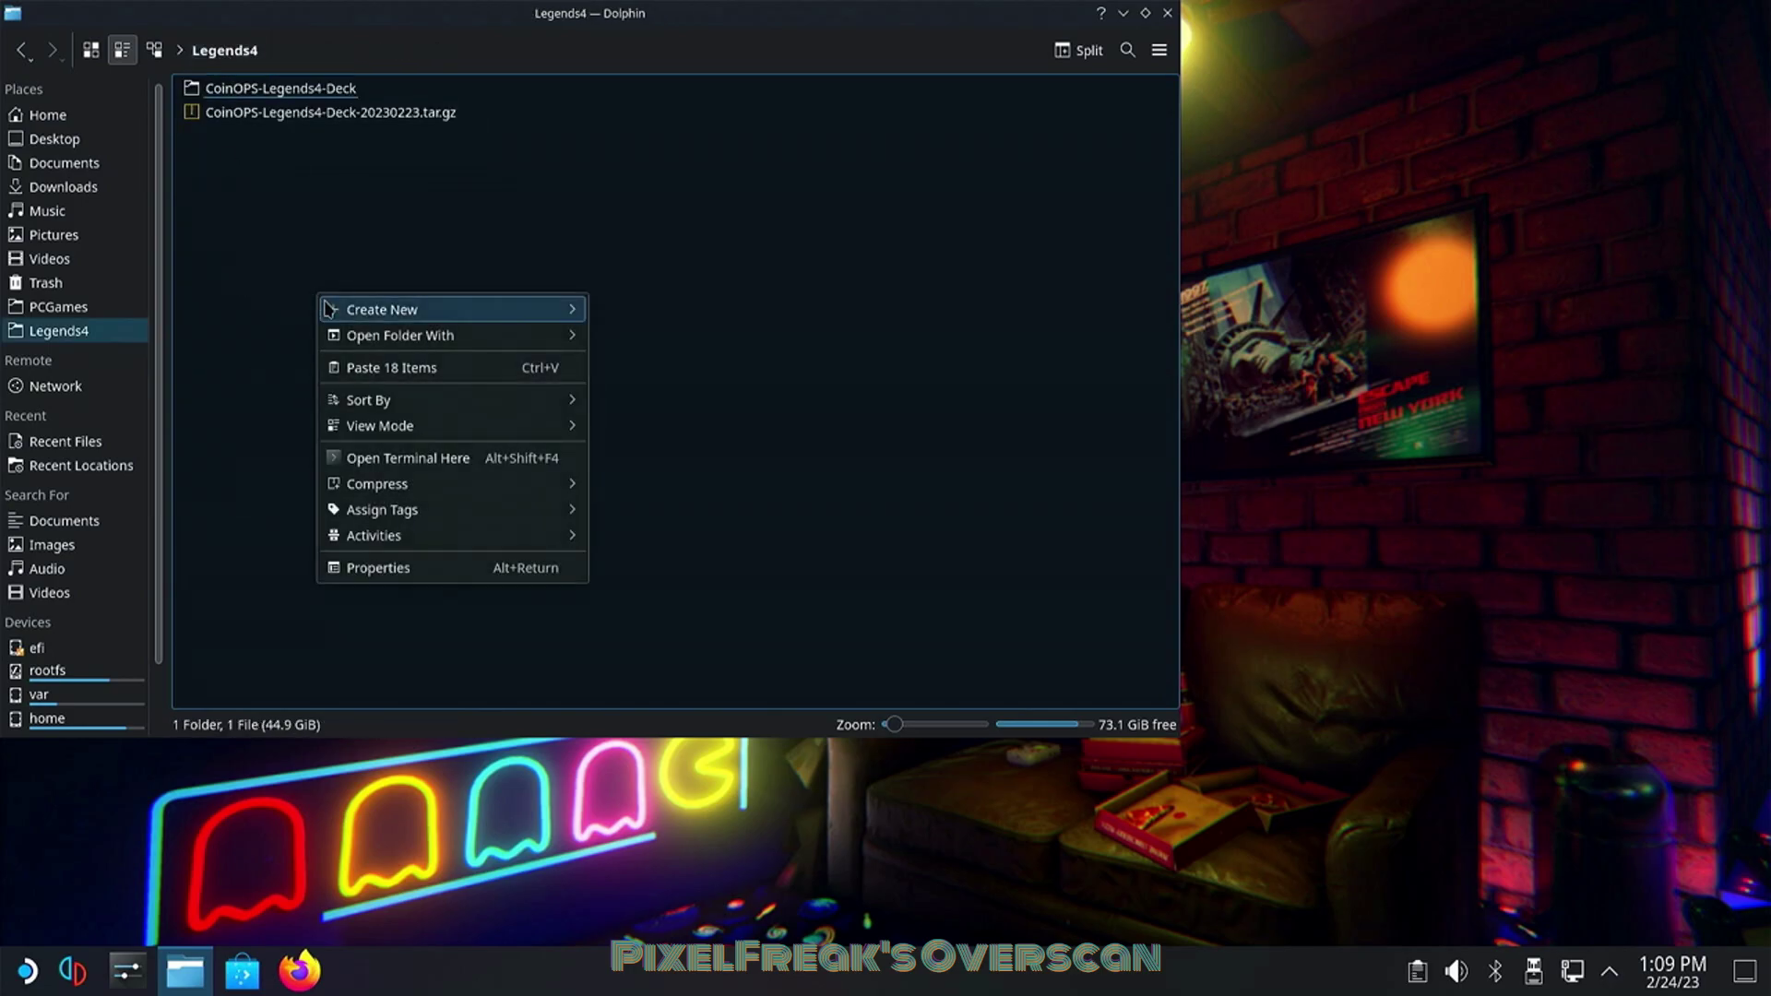
pyautogui.click(388, 367)
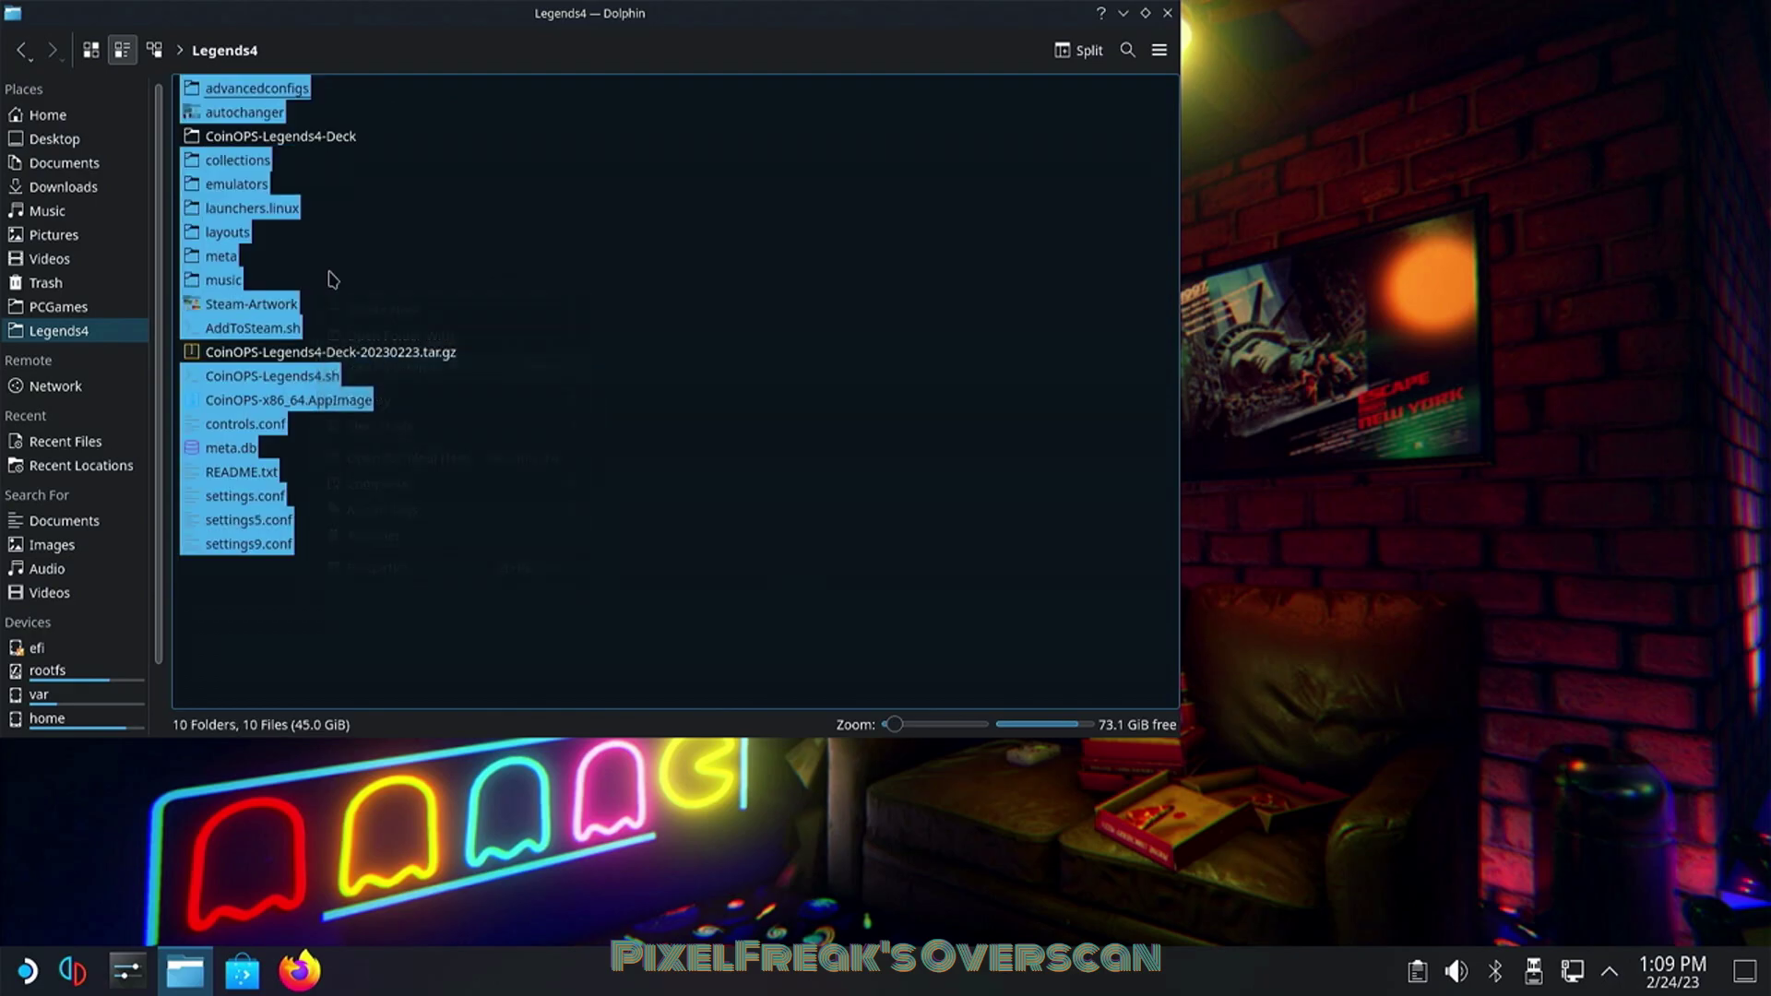
# Delete the emptied CoinOPS-Legends4-Deck folder and the tar.gz archive.
pyautogui.click(295, 138)
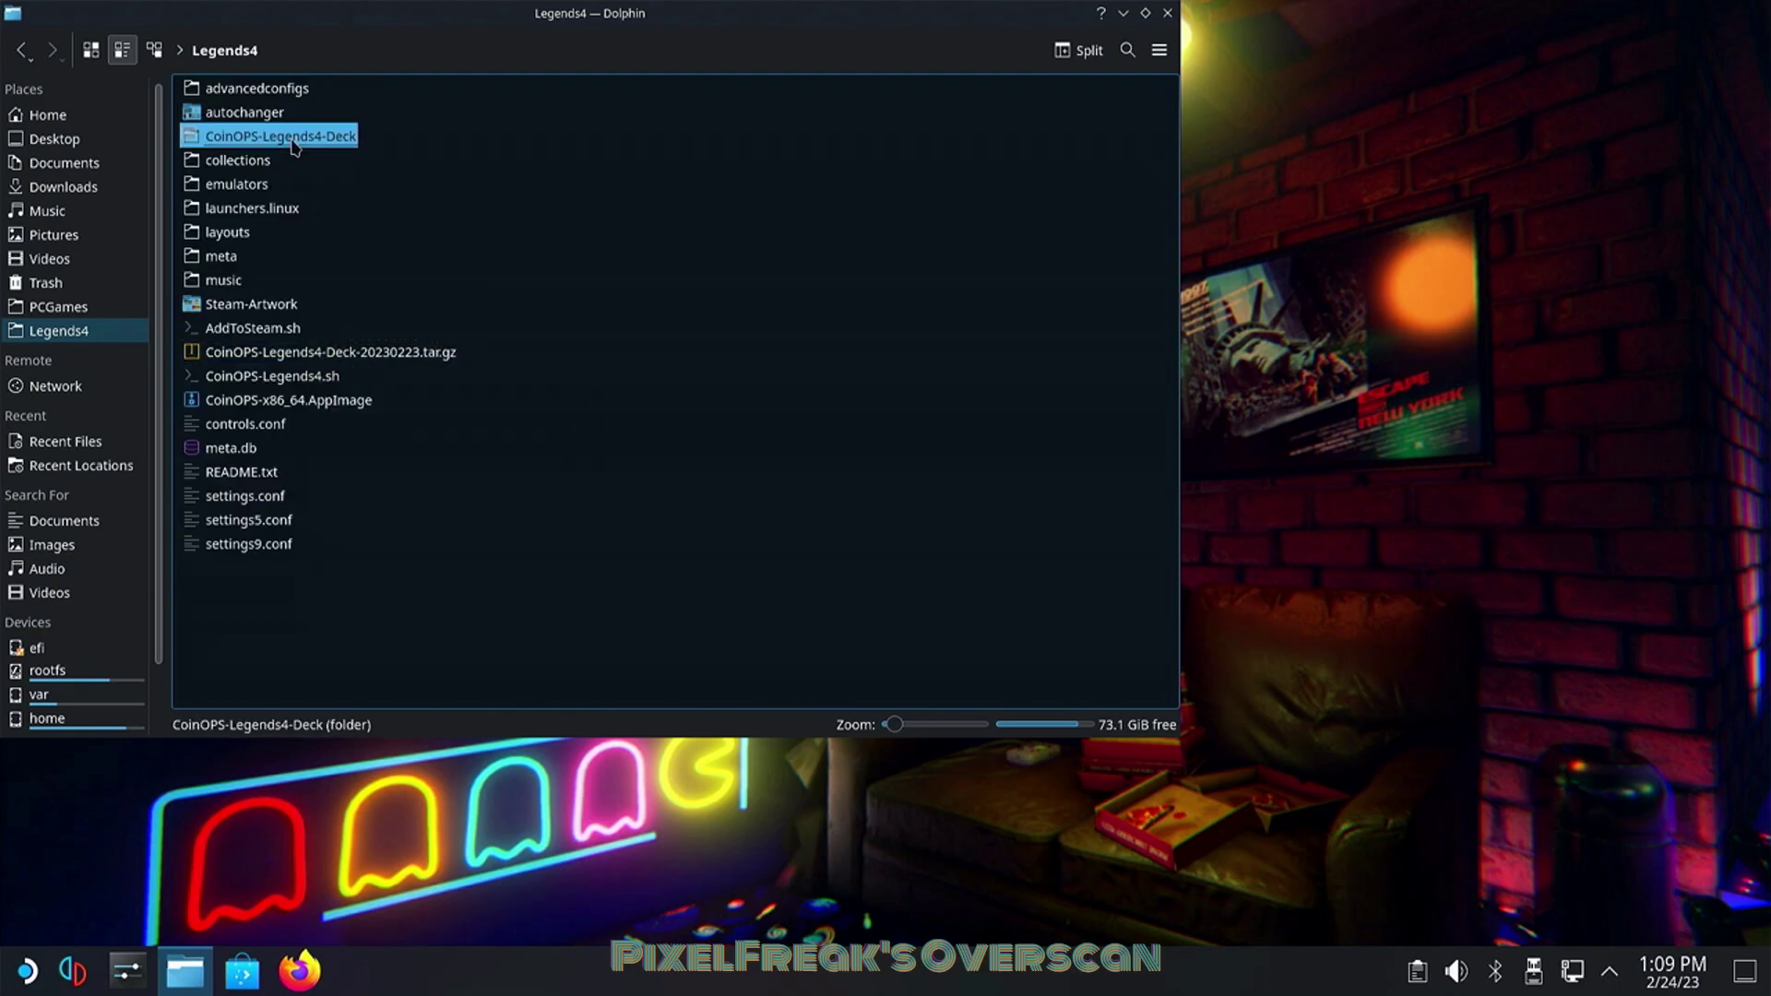
pyautogui.keyDown('ctrl'); pyautogui.click(376, 352); pyautogui.keyUp('ctrl')
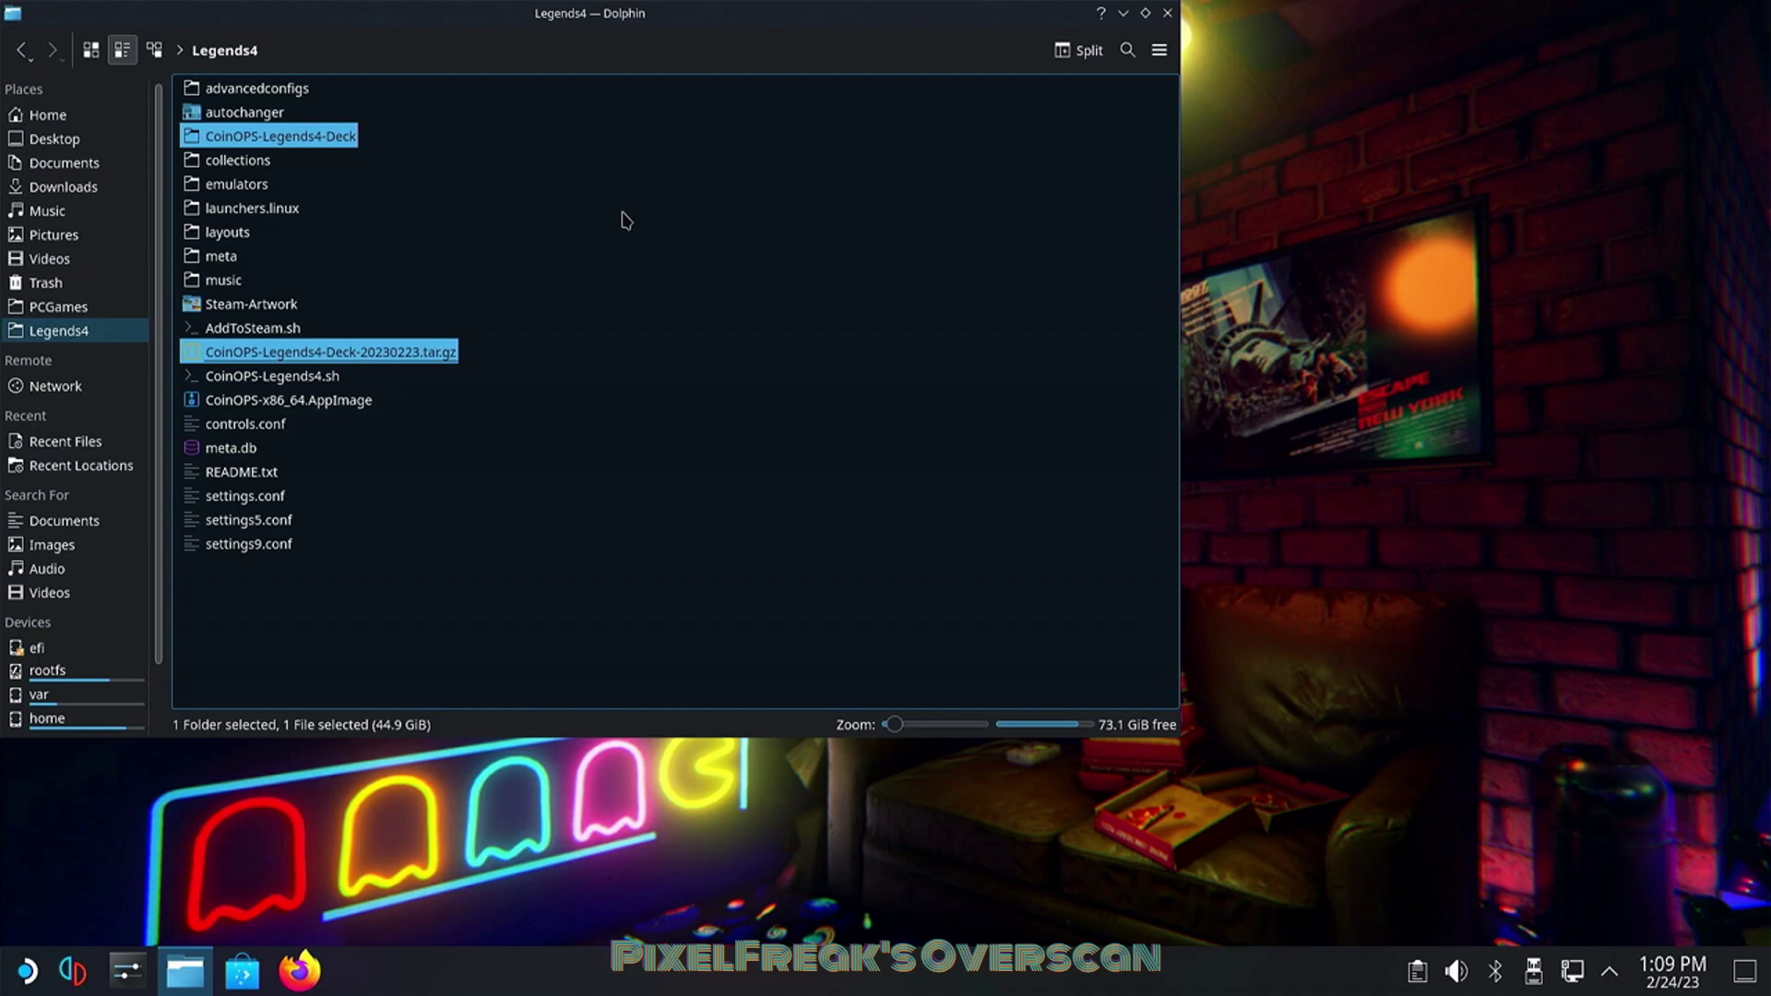
pyautogui.press('Delete')
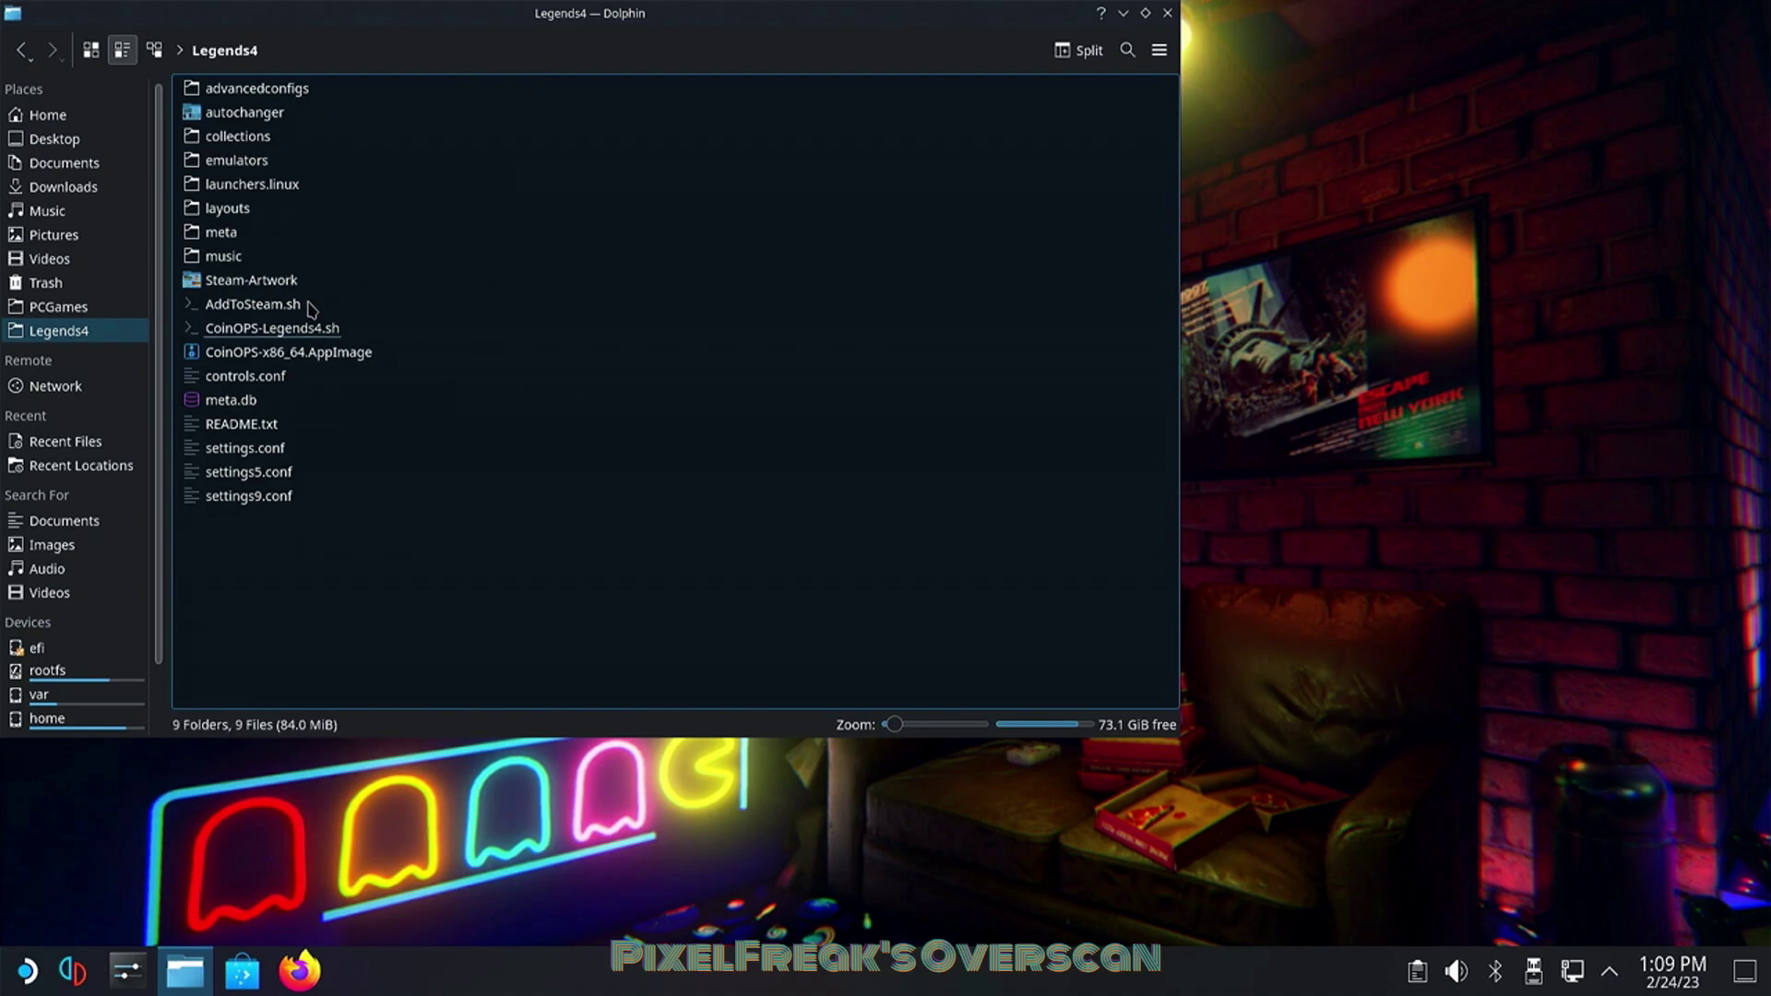
# Run AddToSteam.sh in Konsole, confirm 'Shortcut Has Been Created!!', then close the terminal.
pyautogui.rightClick(284, 315)
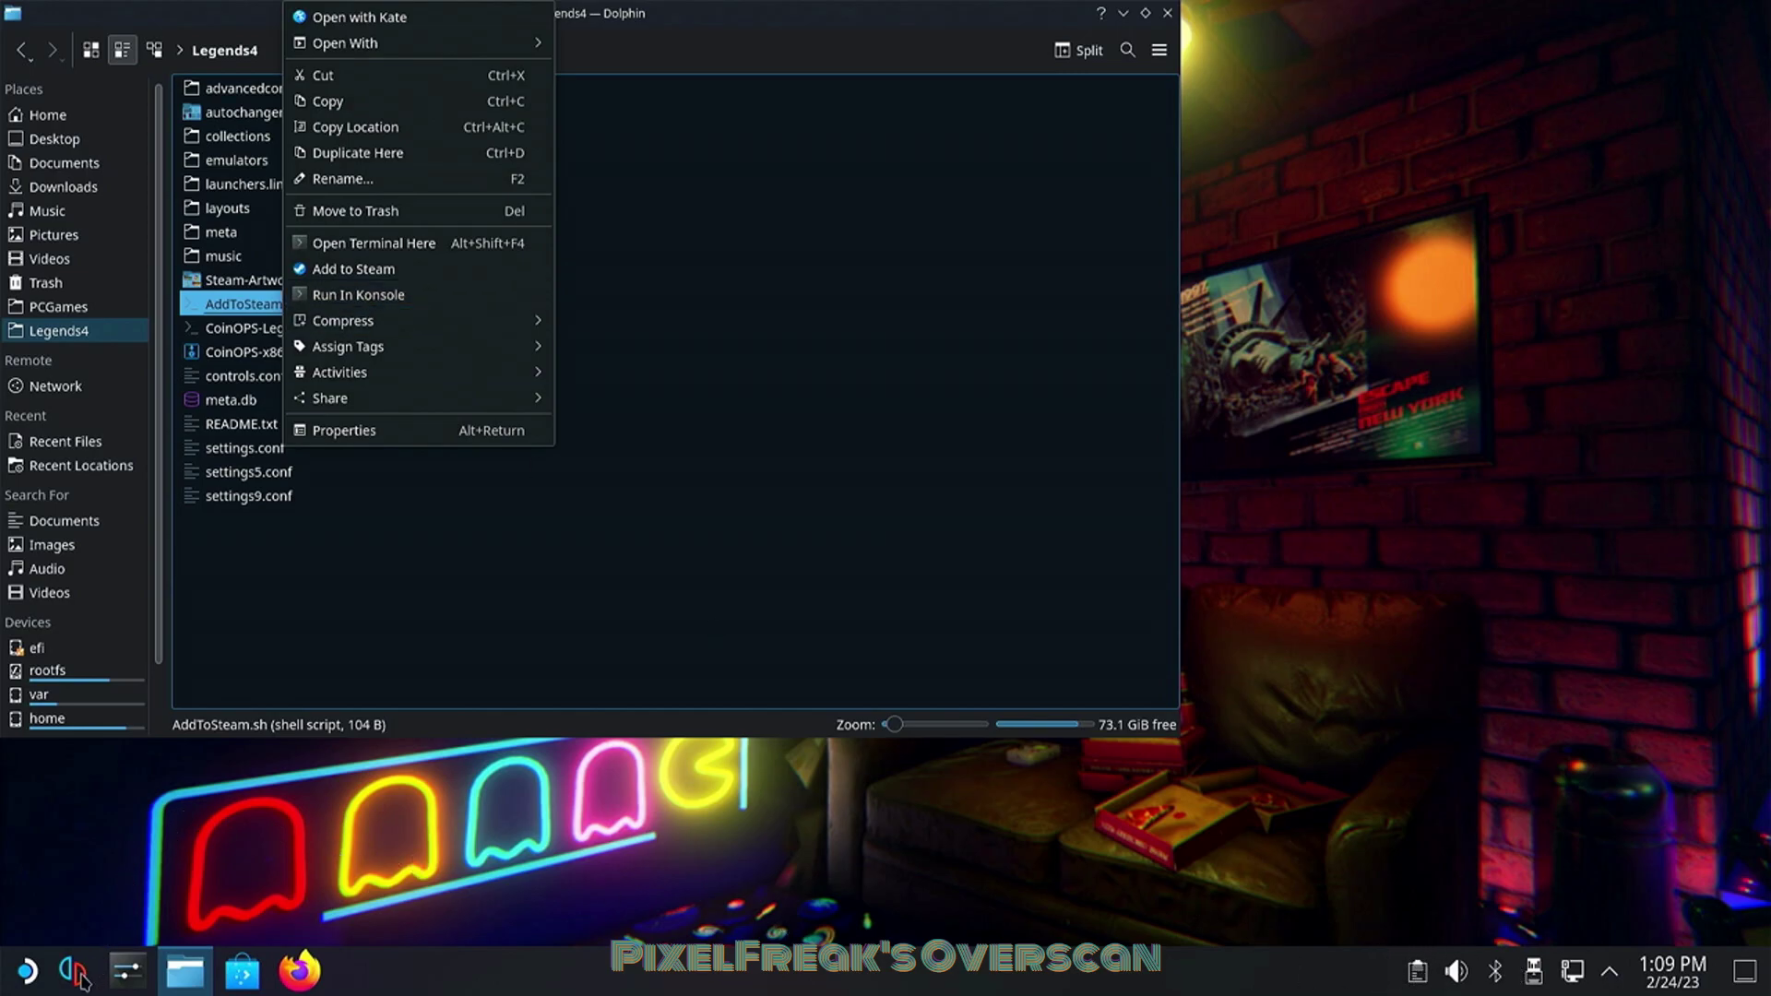
pyautogui.click(404, 295)
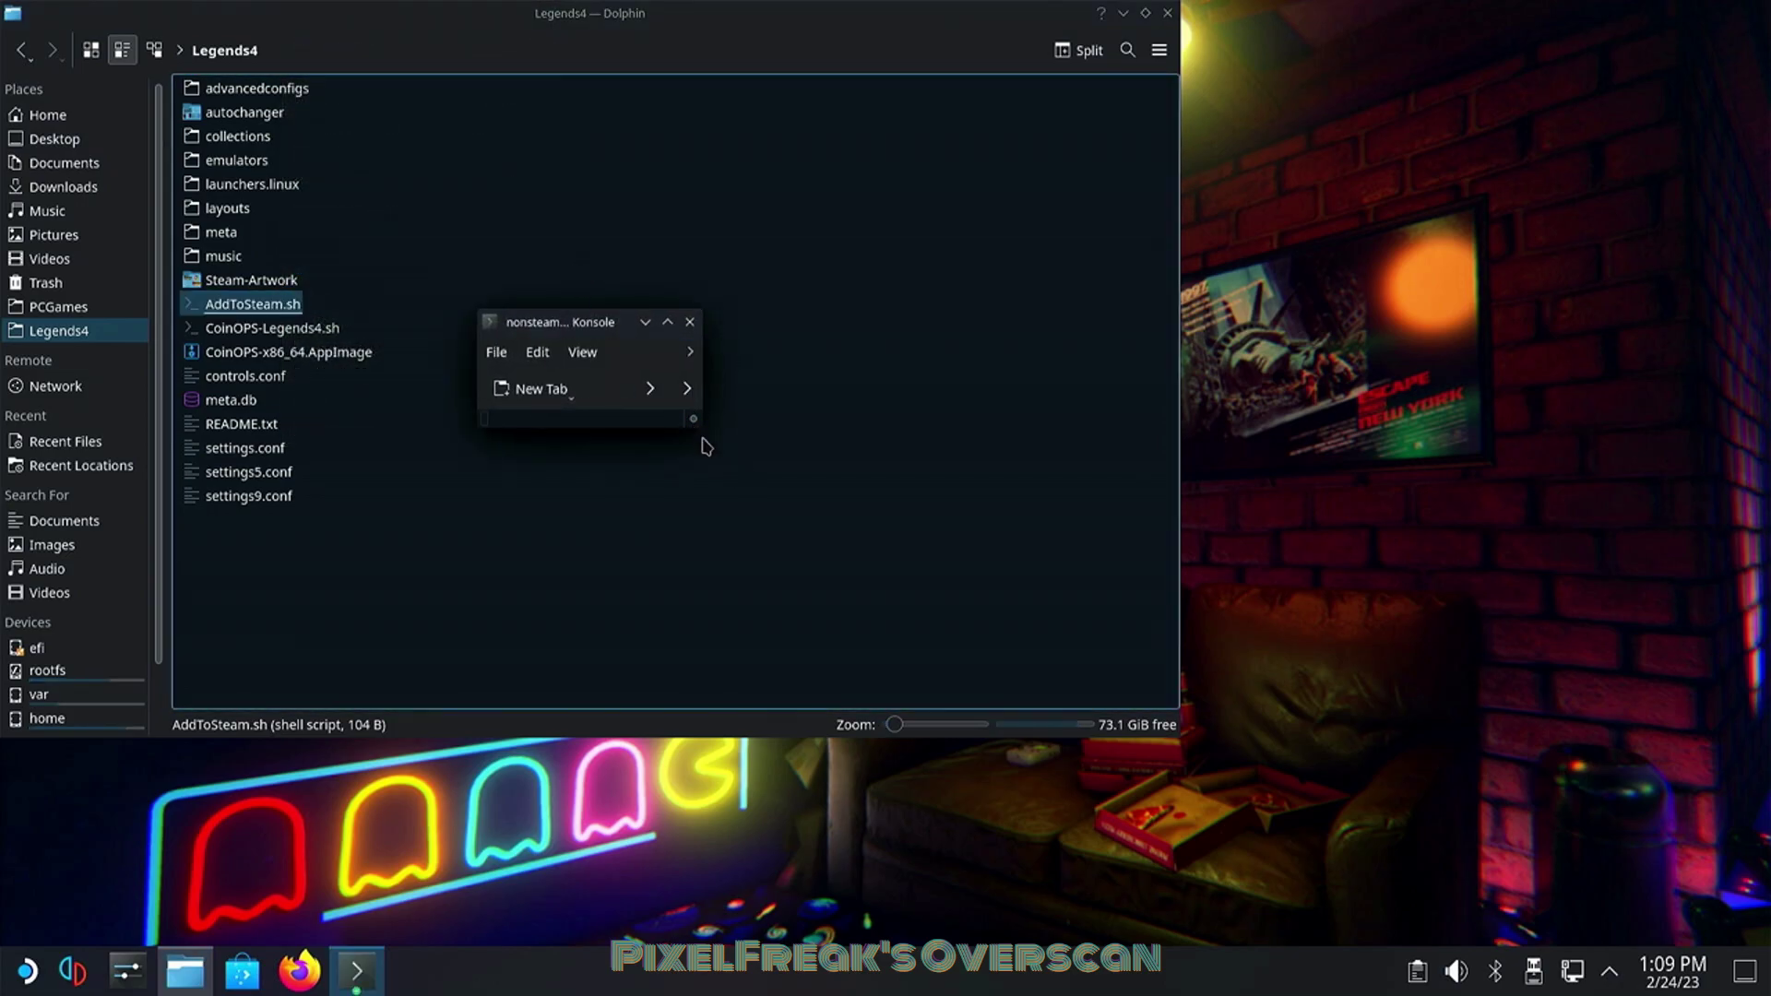
pyautogui.moveTo(699, 426); pyautogui.dragTo(1259, 752)
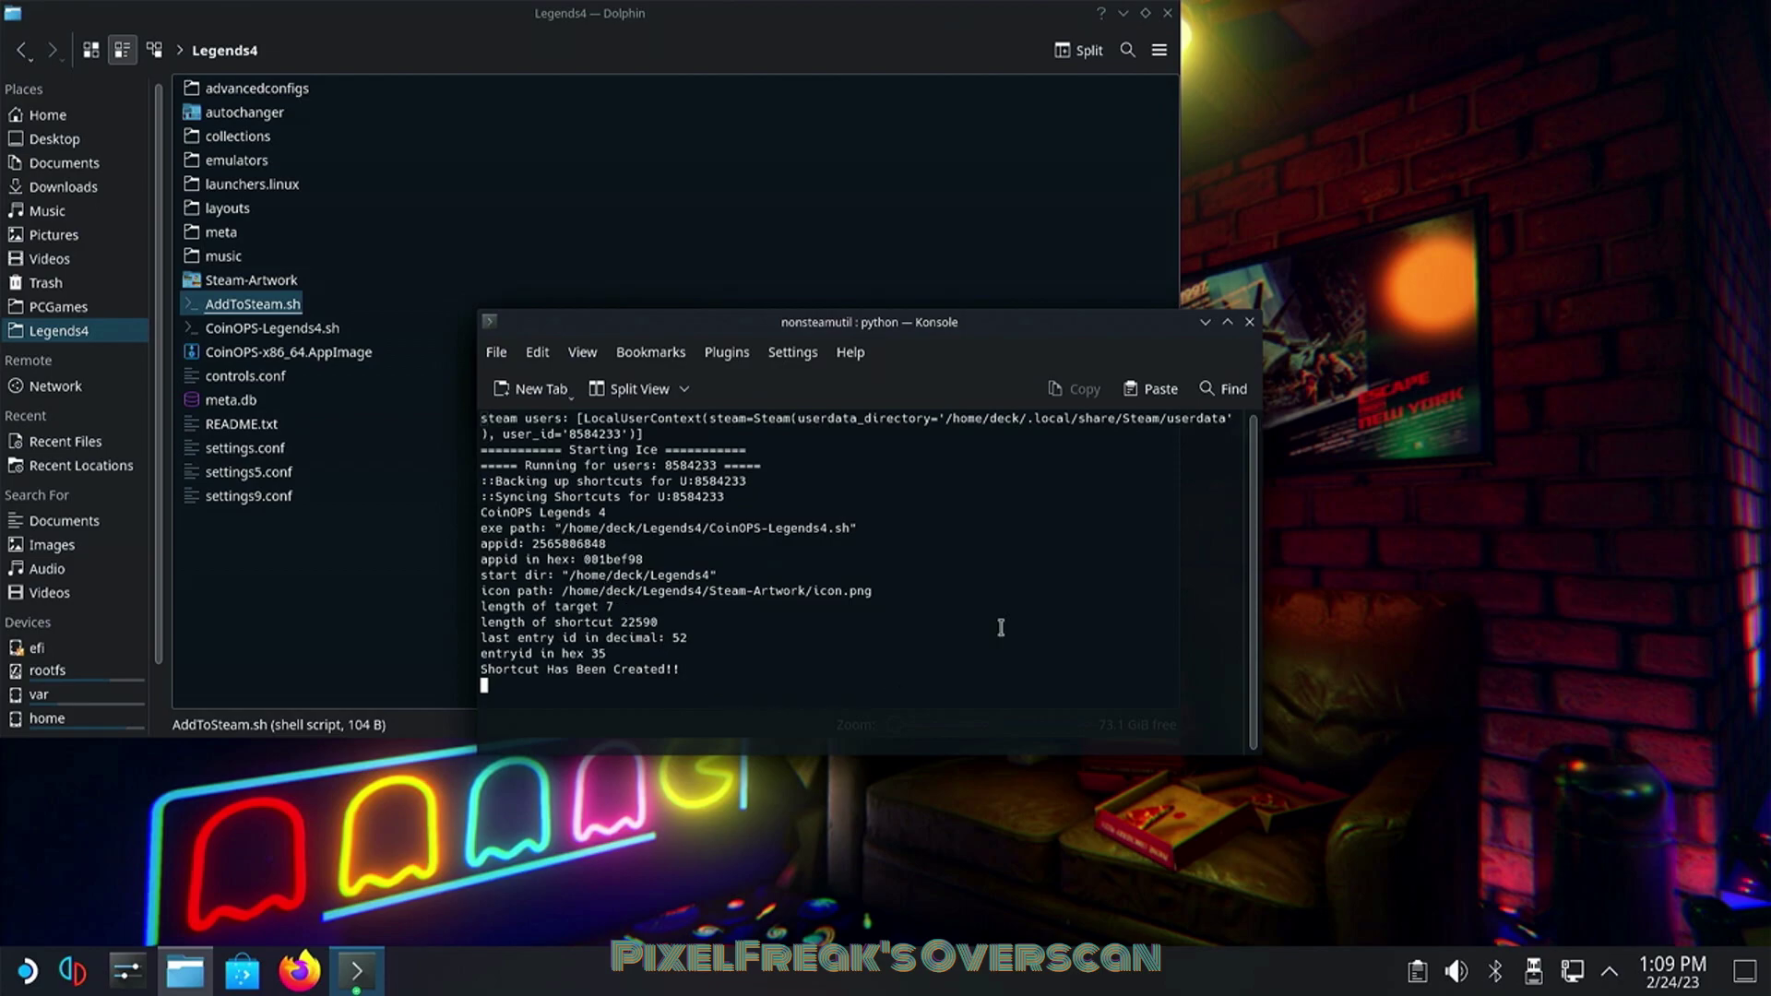
pyautogui.click(1228, 323)
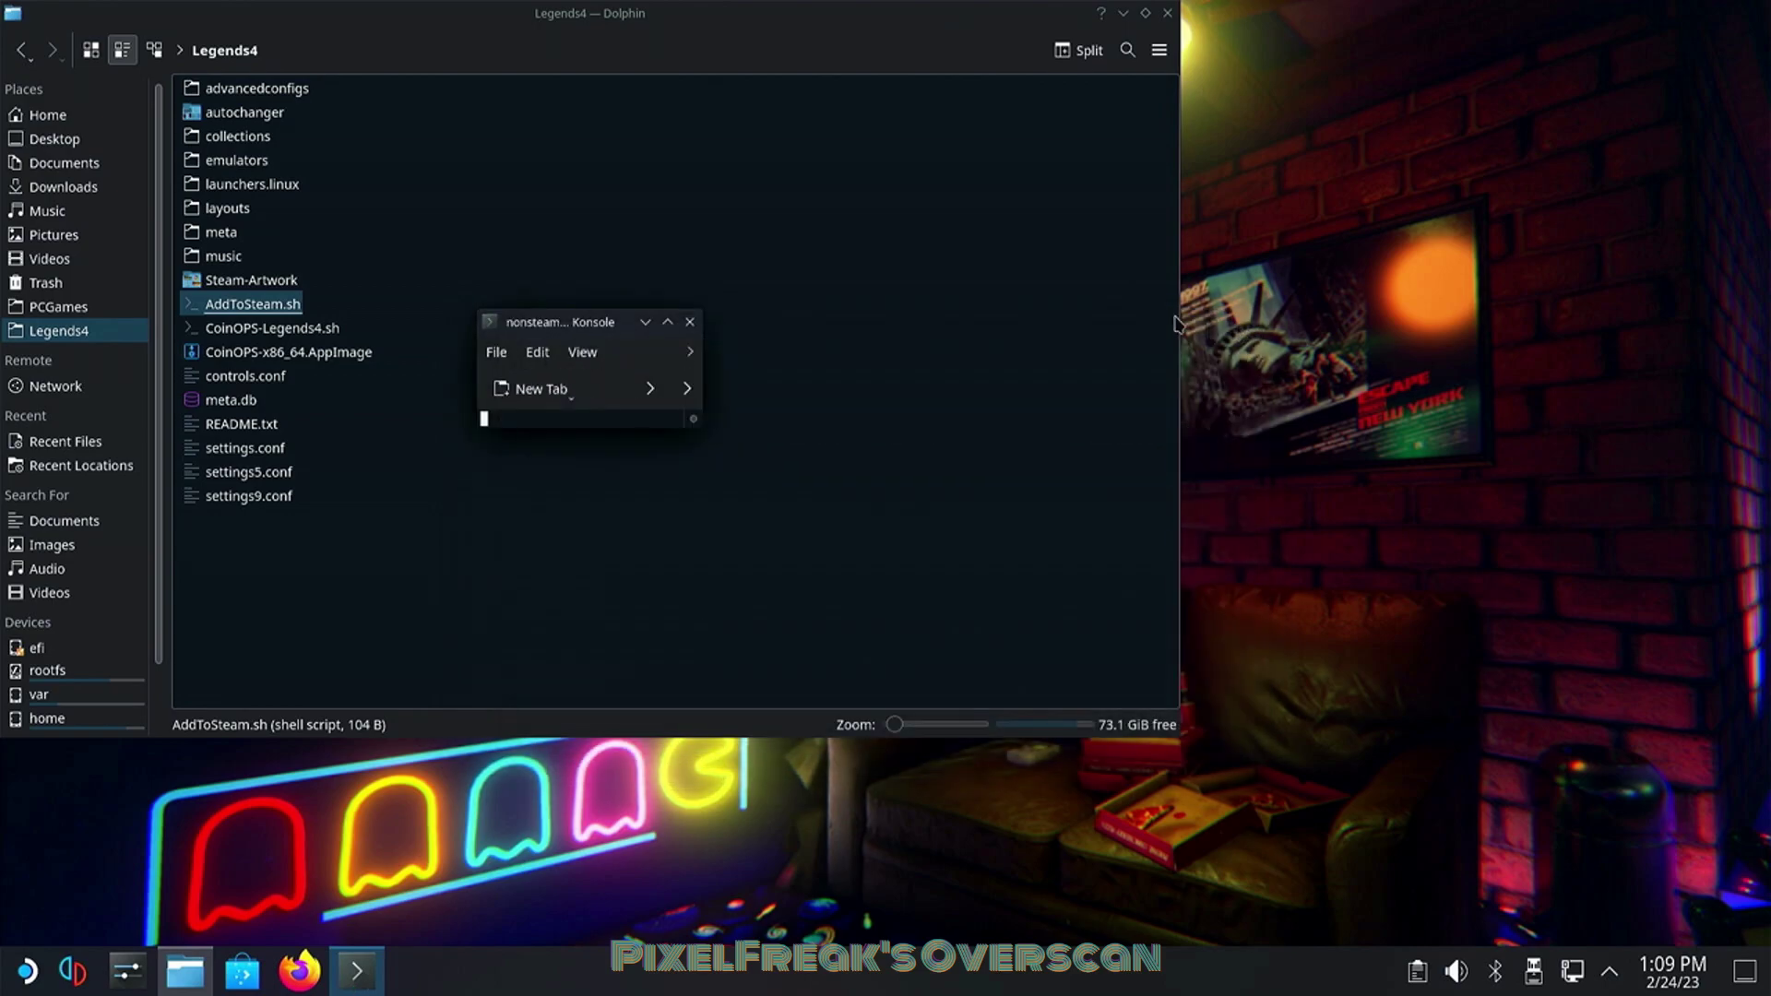
pyautogui.click(690, 322)
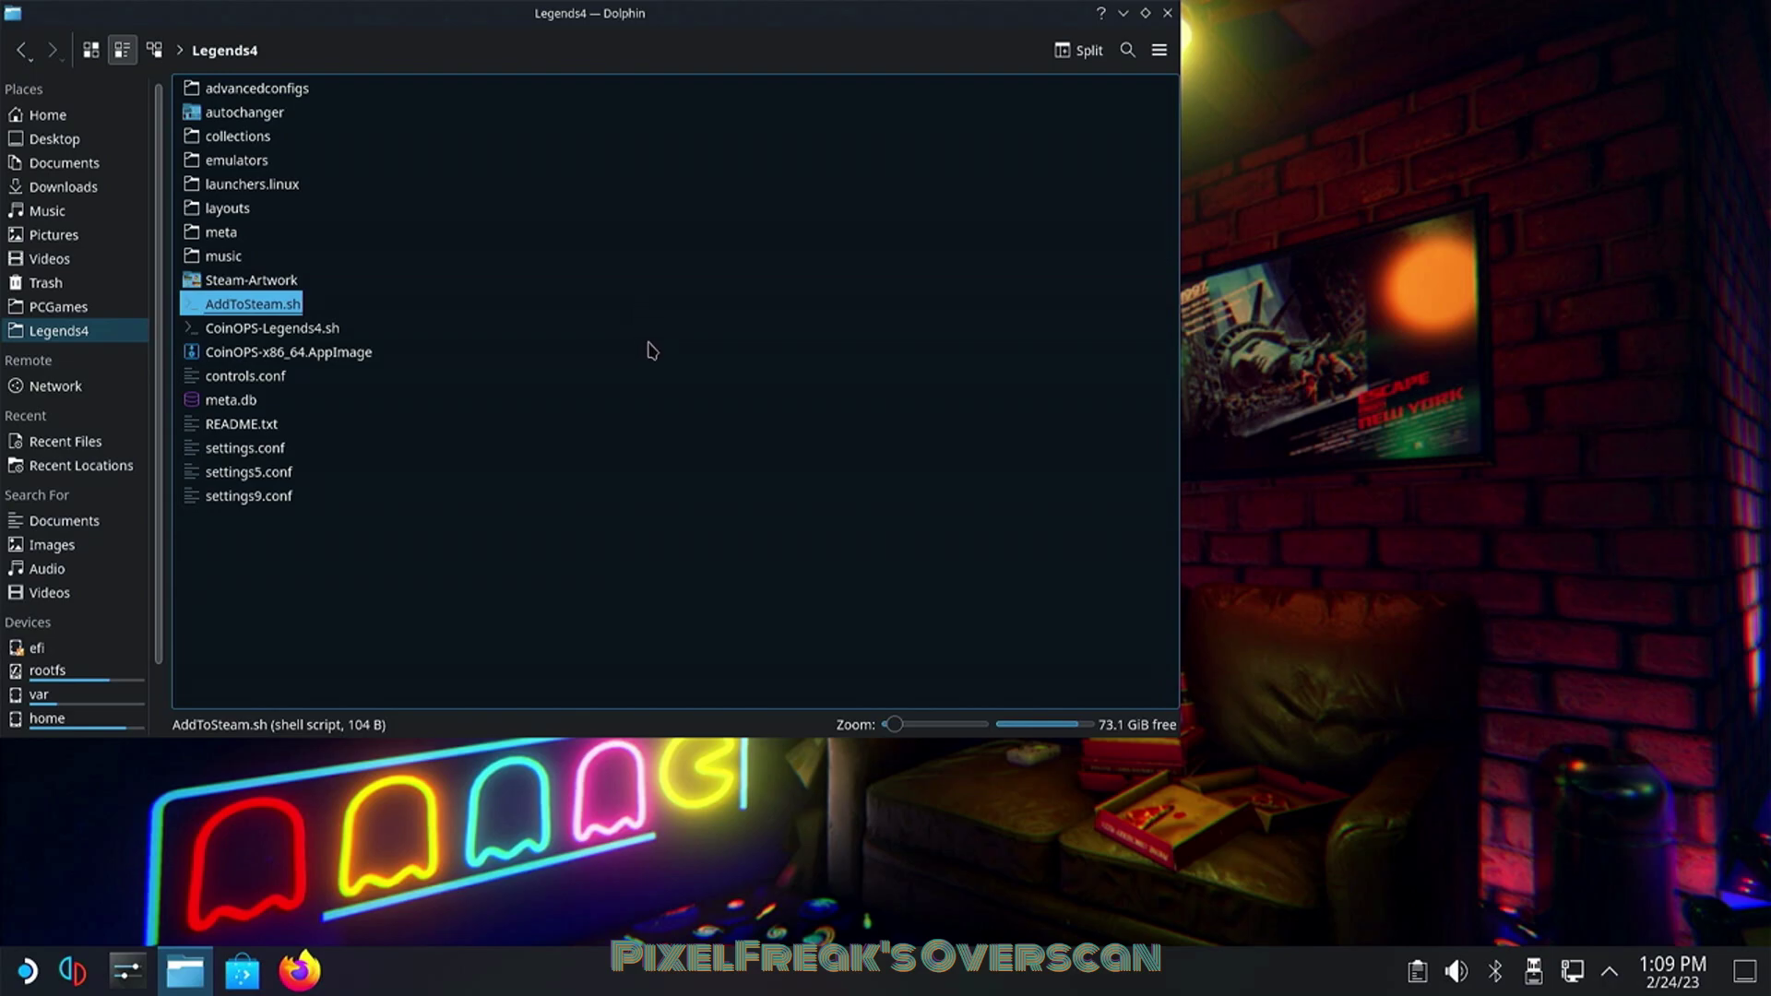
# Minimize Dolphin and launch the Return to Gaming Mode desktop shortcut.
pyautogui.click(28, 976)
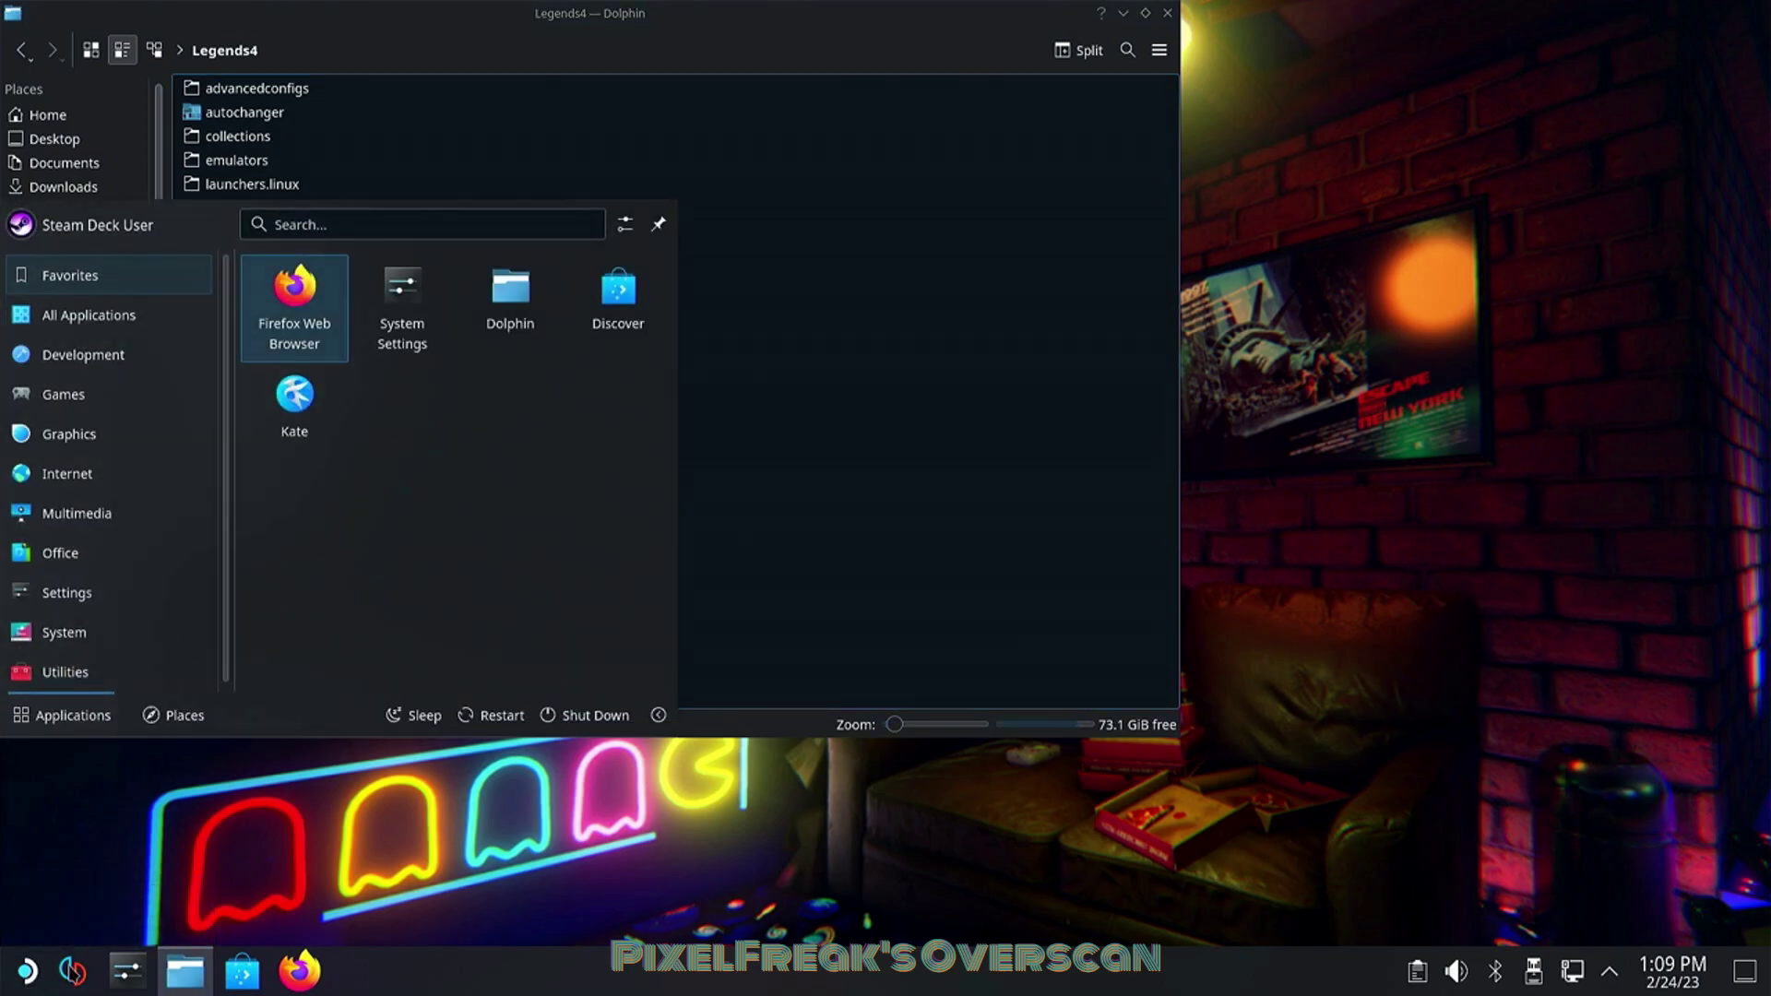
pyautogui.click(1152, 254)
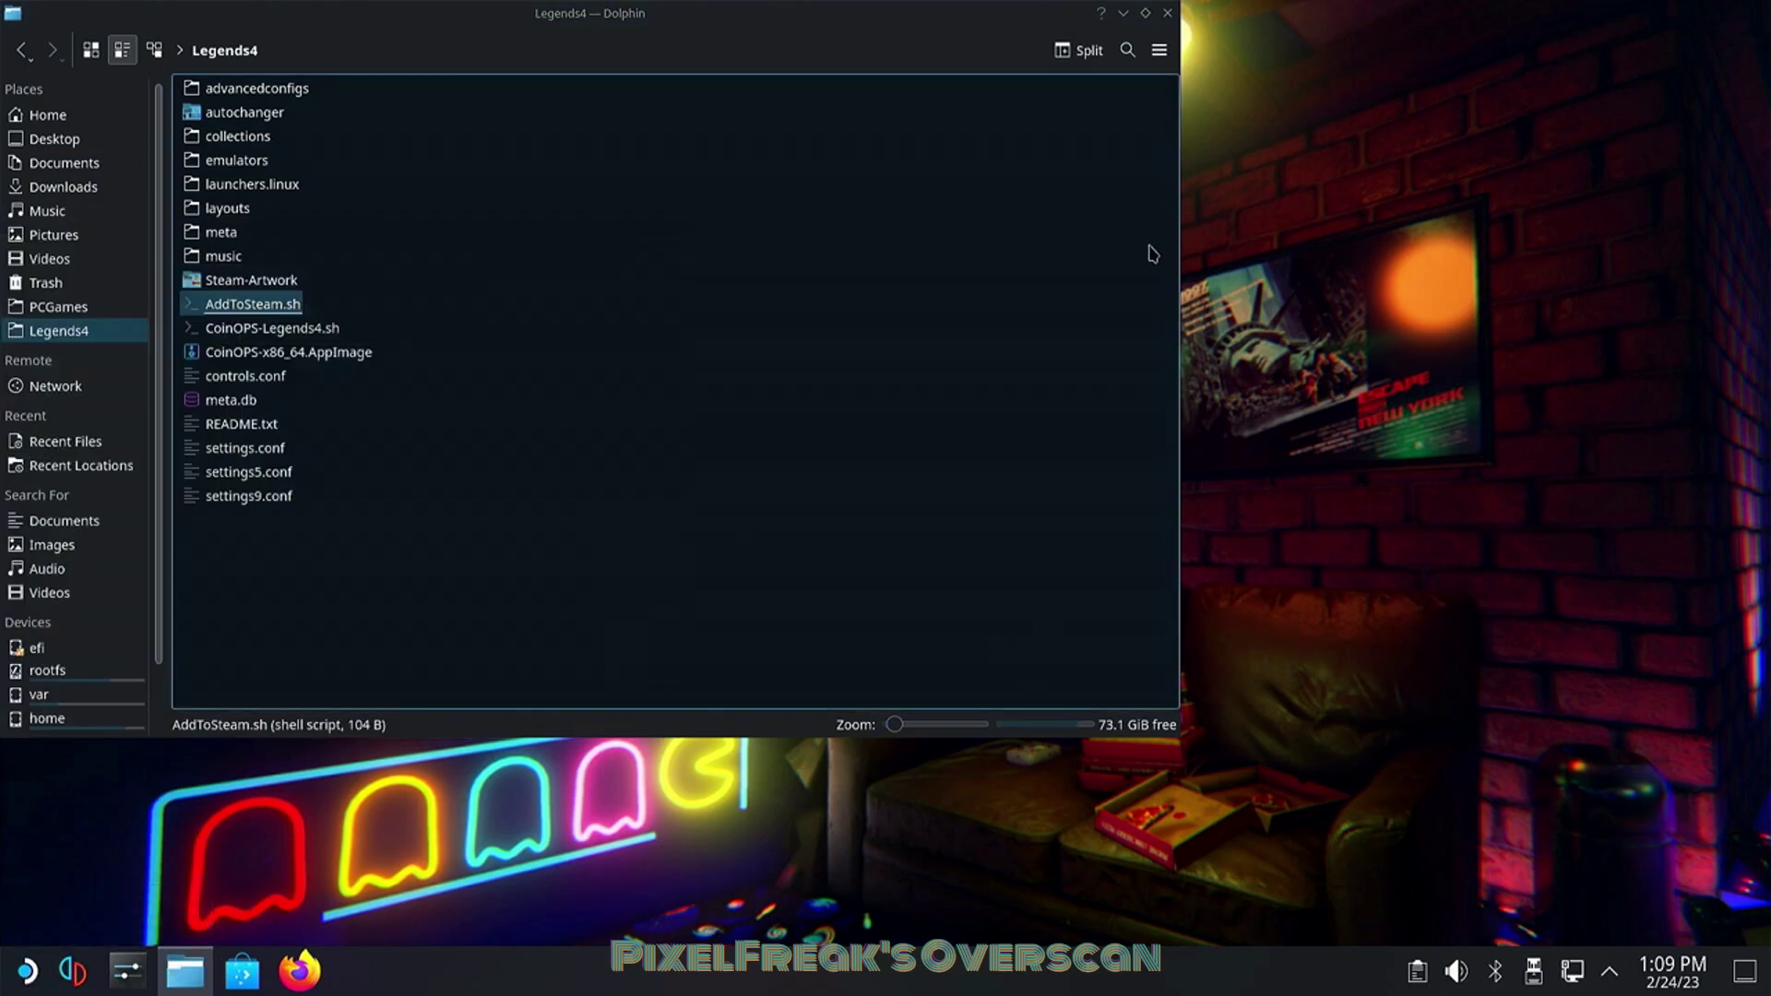
pyautogui.click(1121, 14)
pyautogui.click(171, 65)
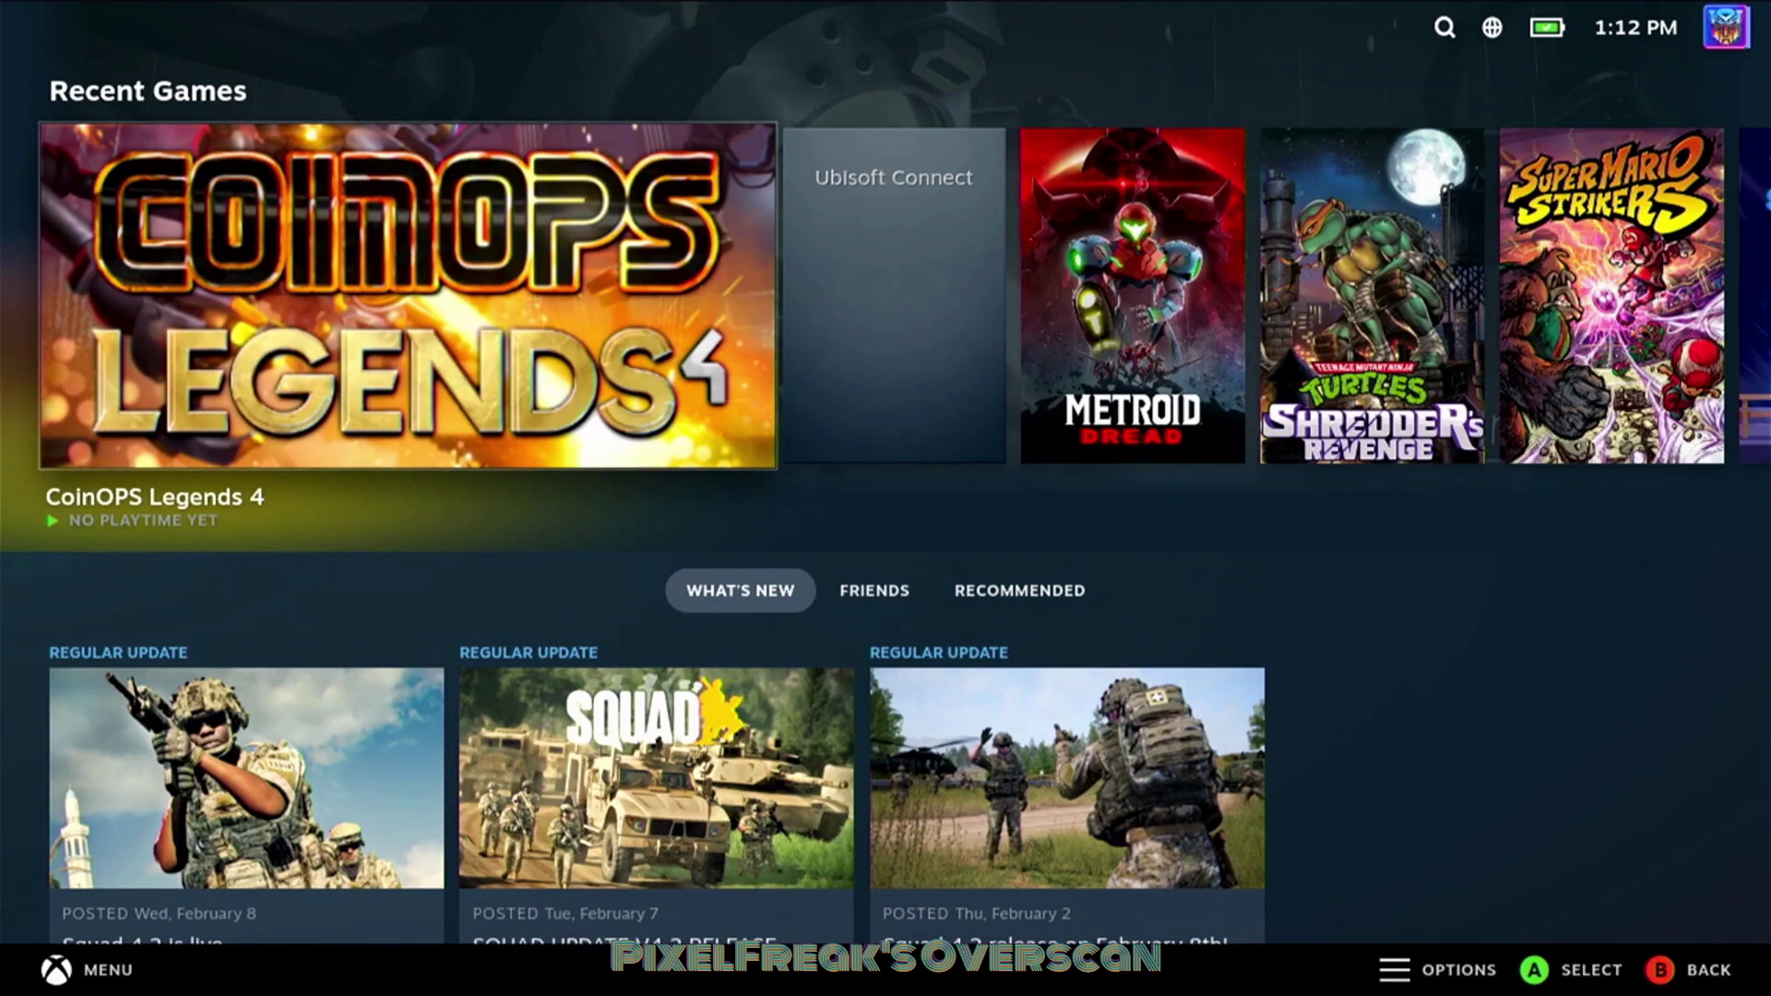
# Open the CoinOPS Legends 4 page, check its Gamepad controller layout, and return to Play.
pyautogui.press('Right')
pyautogui.press('Left')
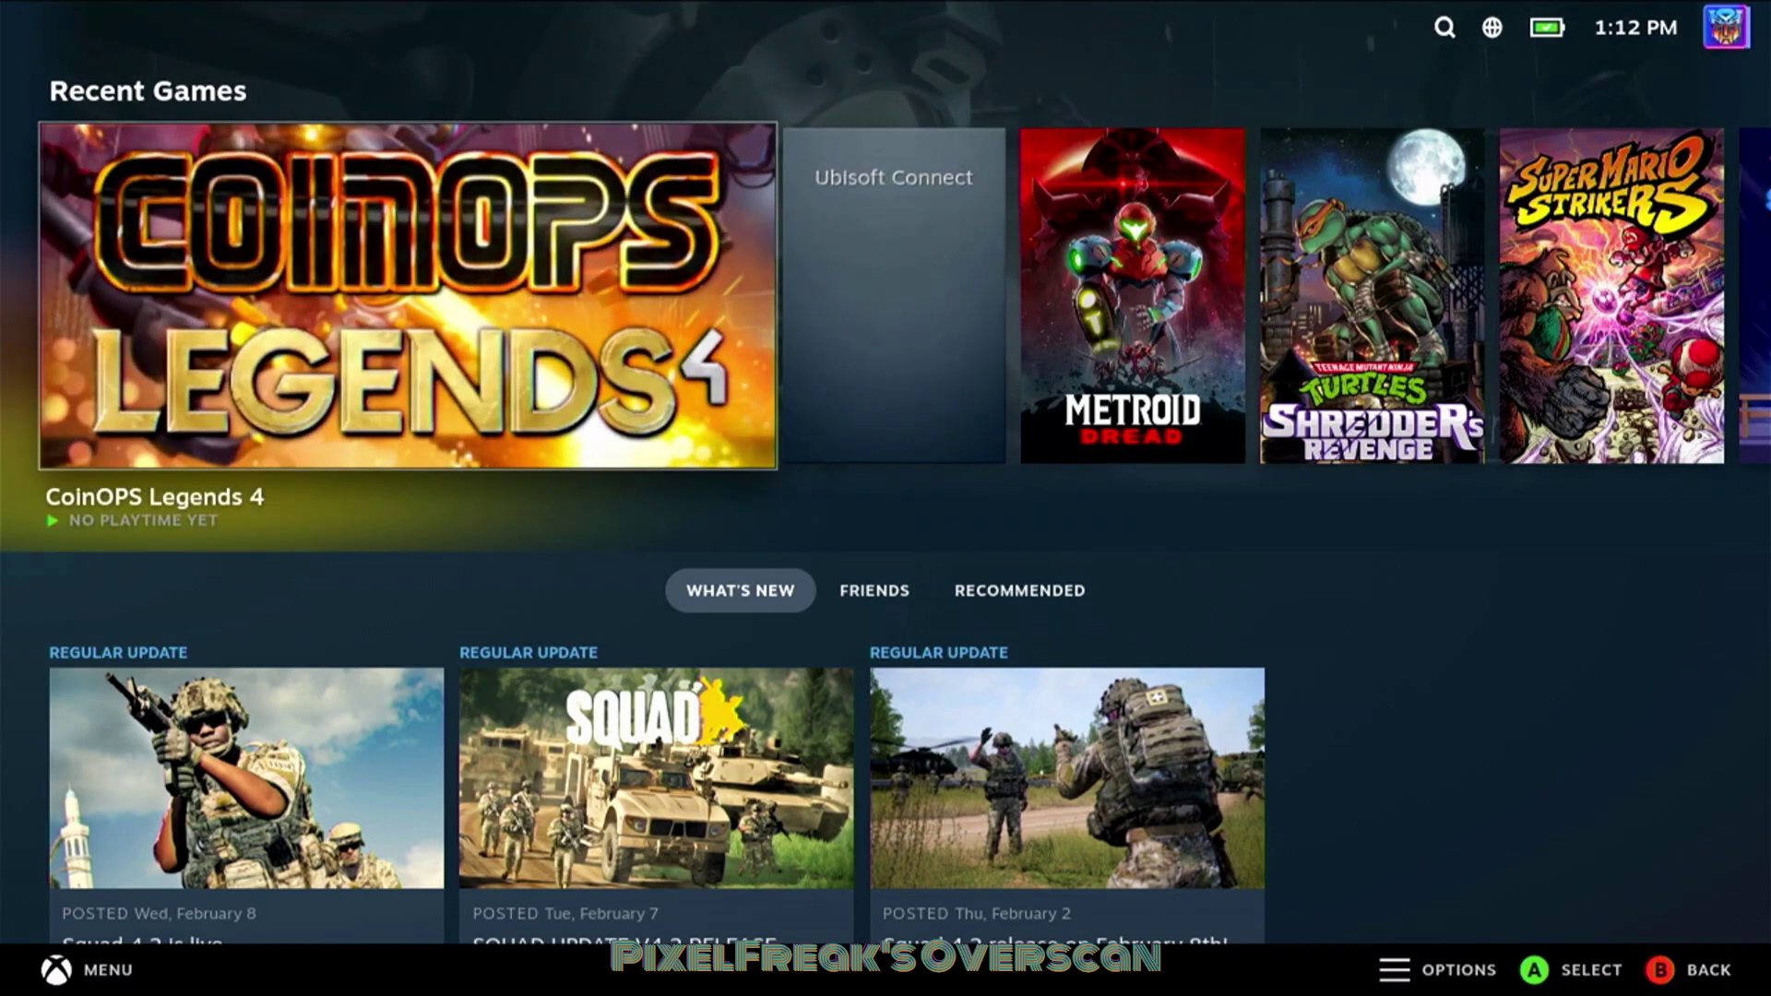
pyautogui.press('Return')
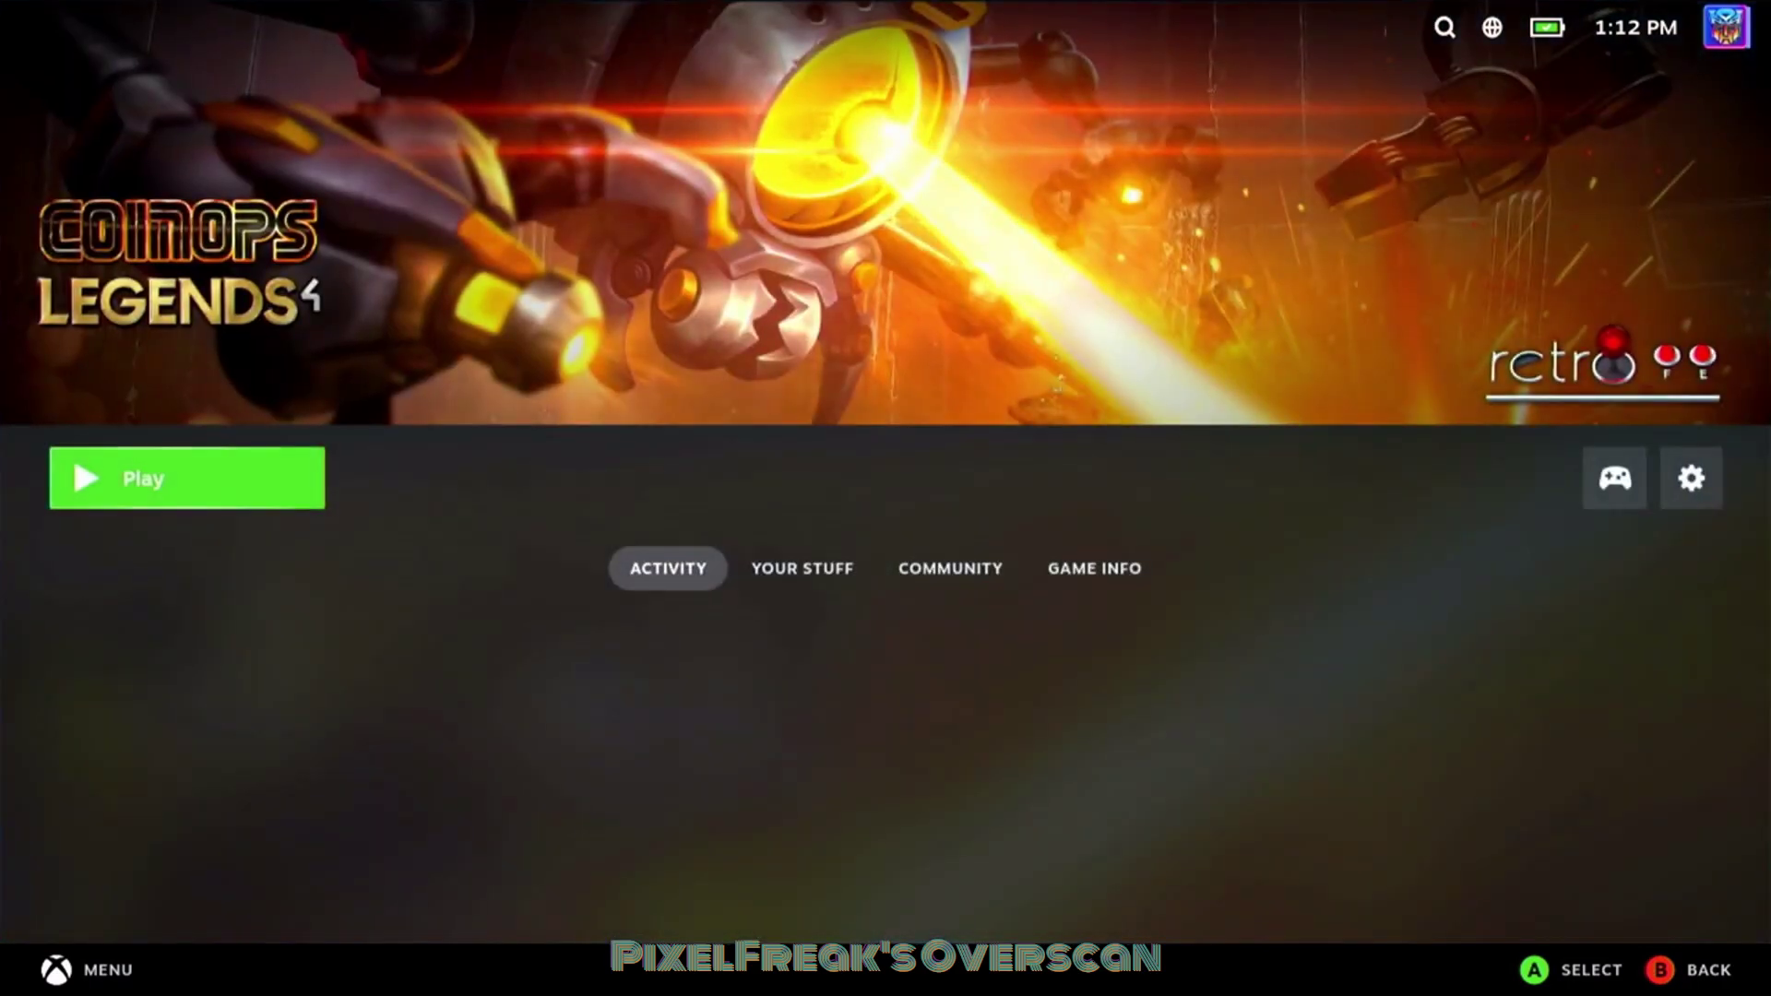
pyautogui.press('Right')
pyautogui.press('Return')
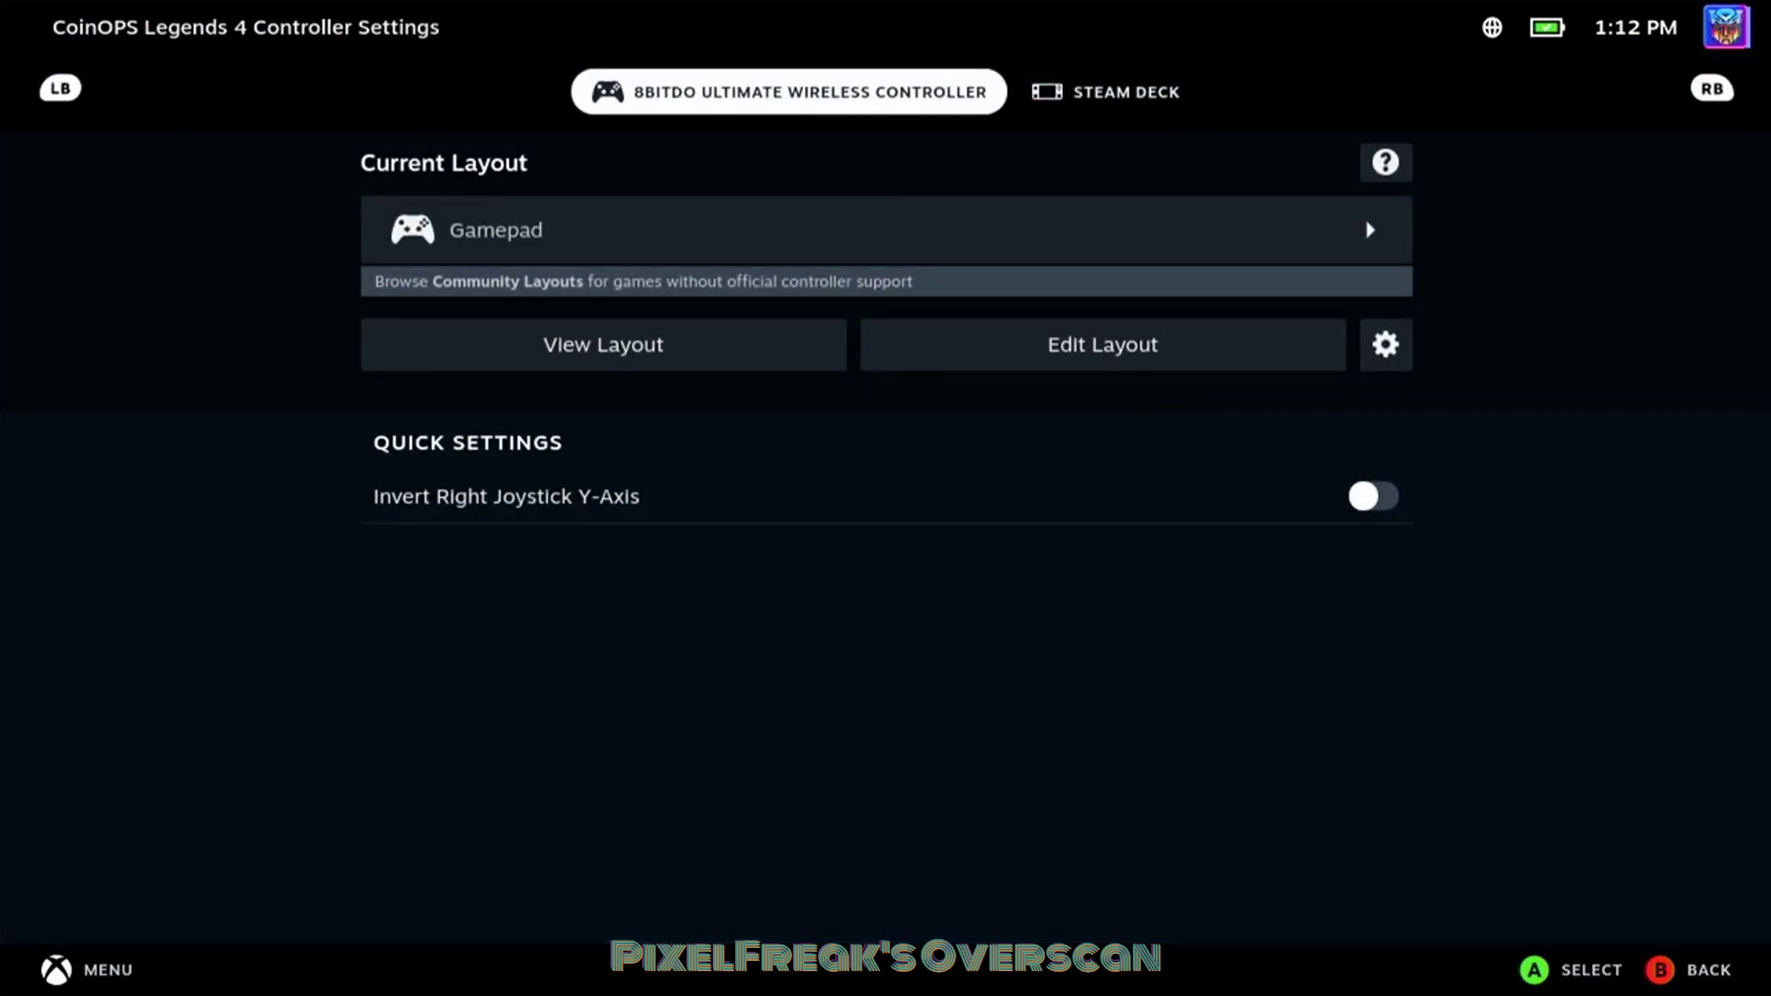
pyautogui.press('Escape')
pyautogui.press('Left')
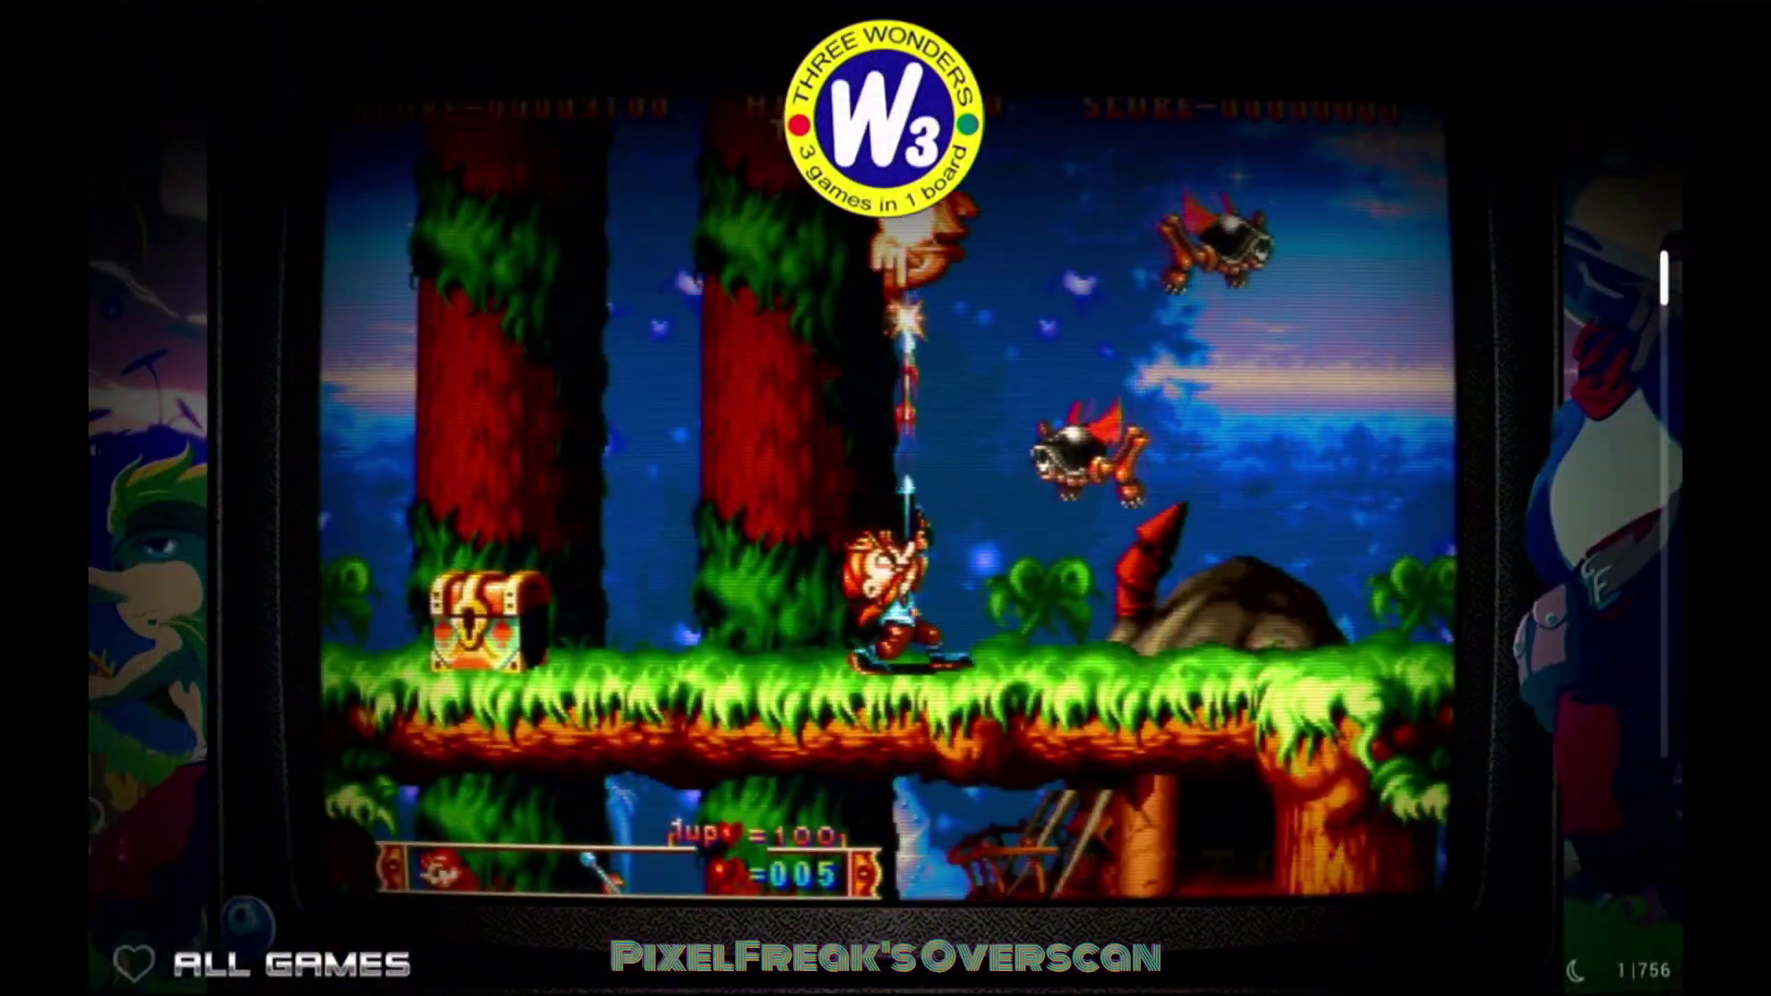
# Browse the Arcades games (1941, 1943改, Zoo Keeper), then switch to All Games.
pyautogui.press('Down')
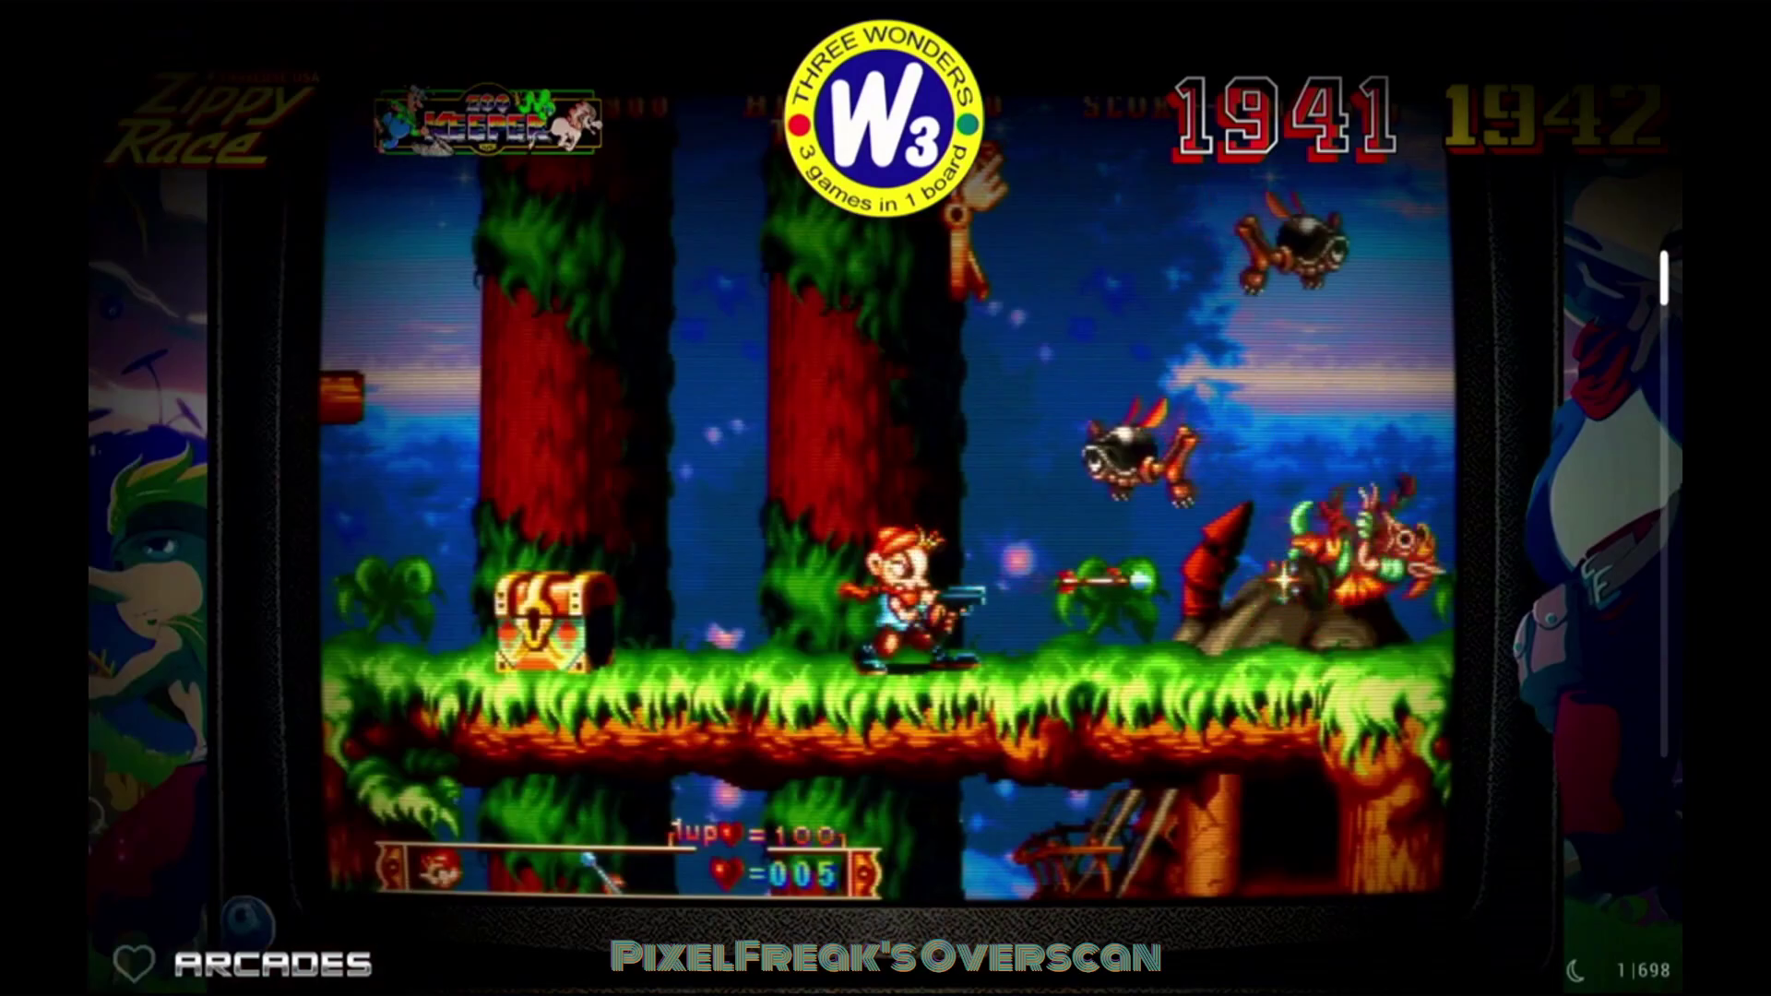
pyautogui.press('Right')
pyautogui.press('Right')
pyautogui.press('Right')
pyautogui.press('Right')
pyautogui.press('Right')
pyautogui.press('Right')
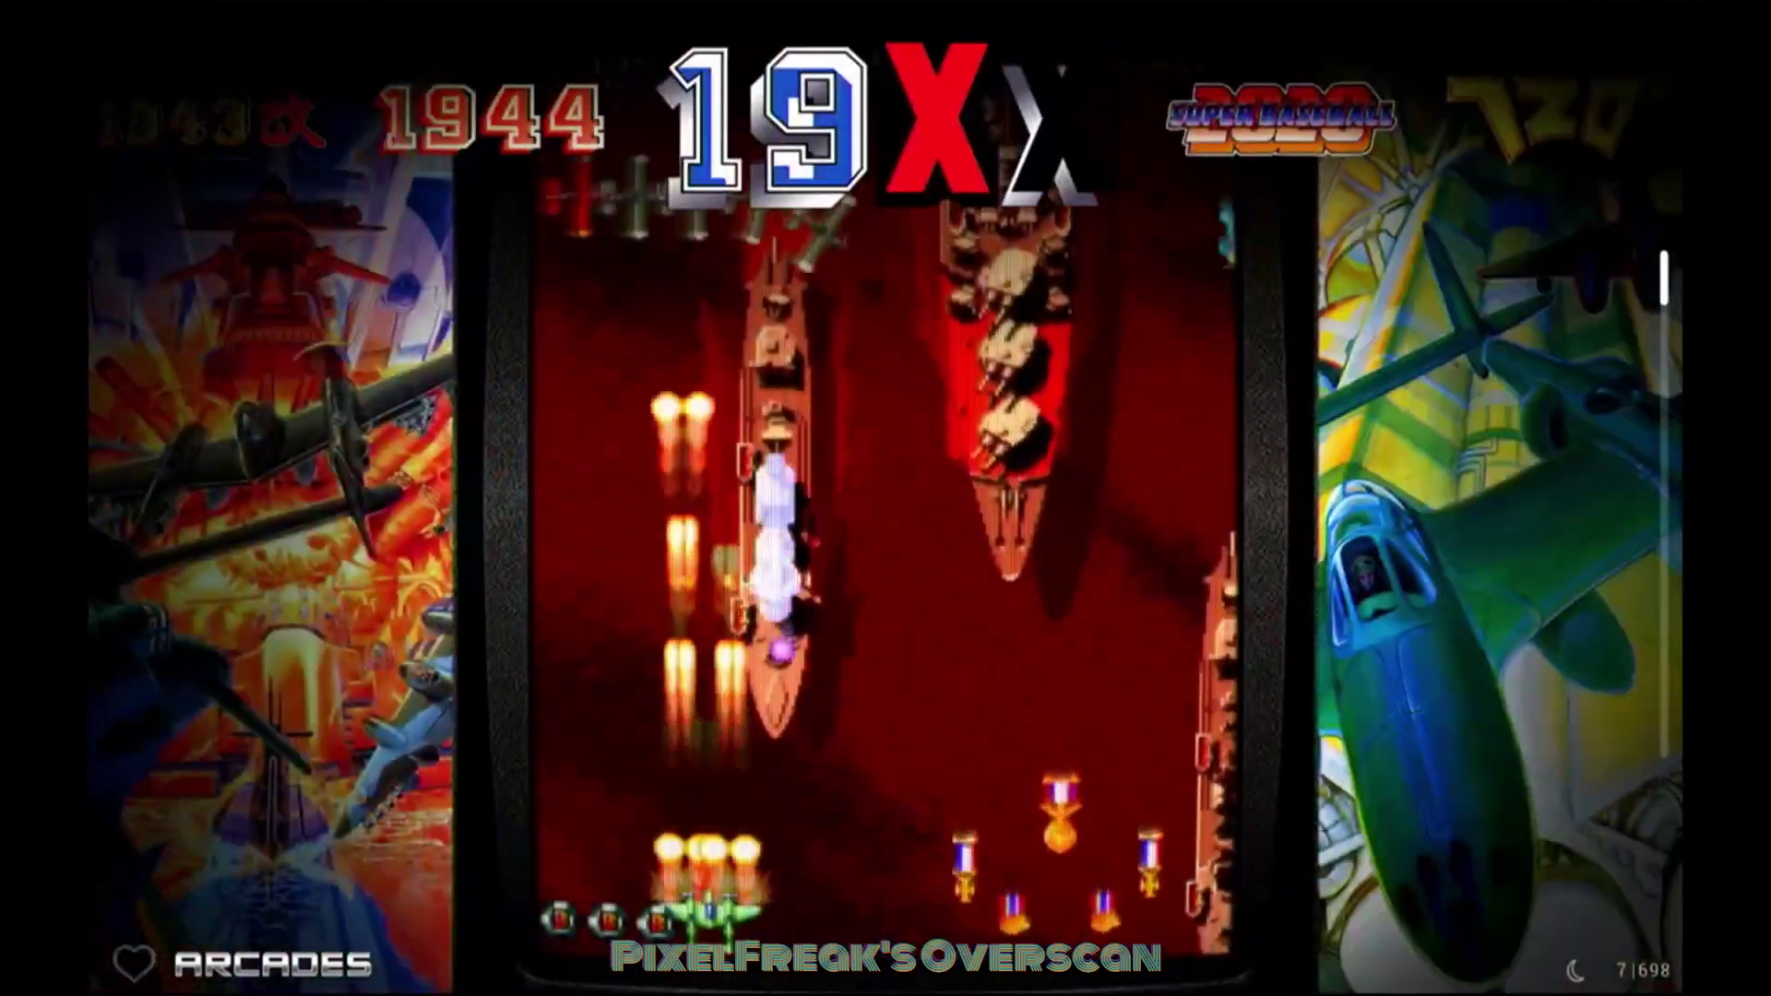
pyautogui.press('Left')
pyautogui.press('Left')
pyautogui.press('Left')
pyautogui.press('Left')
pyautogui.press('Left')
pyautogui.press('Left')
pyautogui.press('Left')
pyautogui.press('Left')
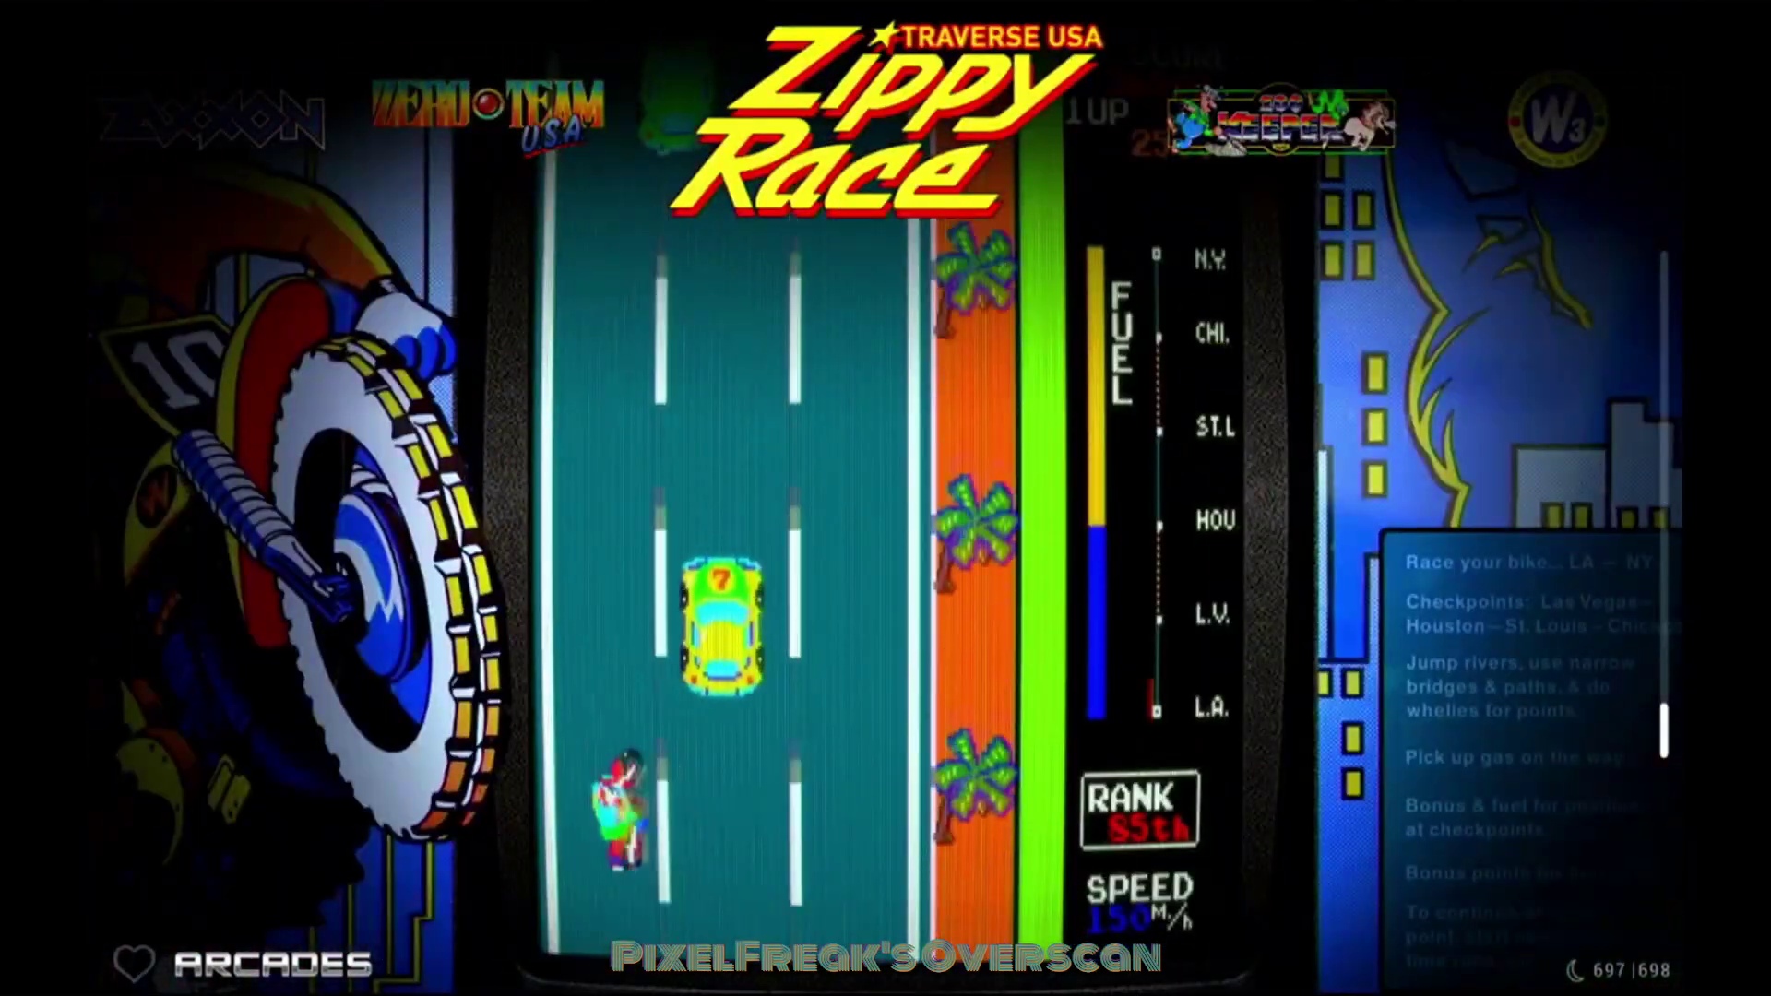
pyautogui.press('Right')
pyautogui.press('Right')
pyautogui.press('Right')
pyautogui.press('Right')
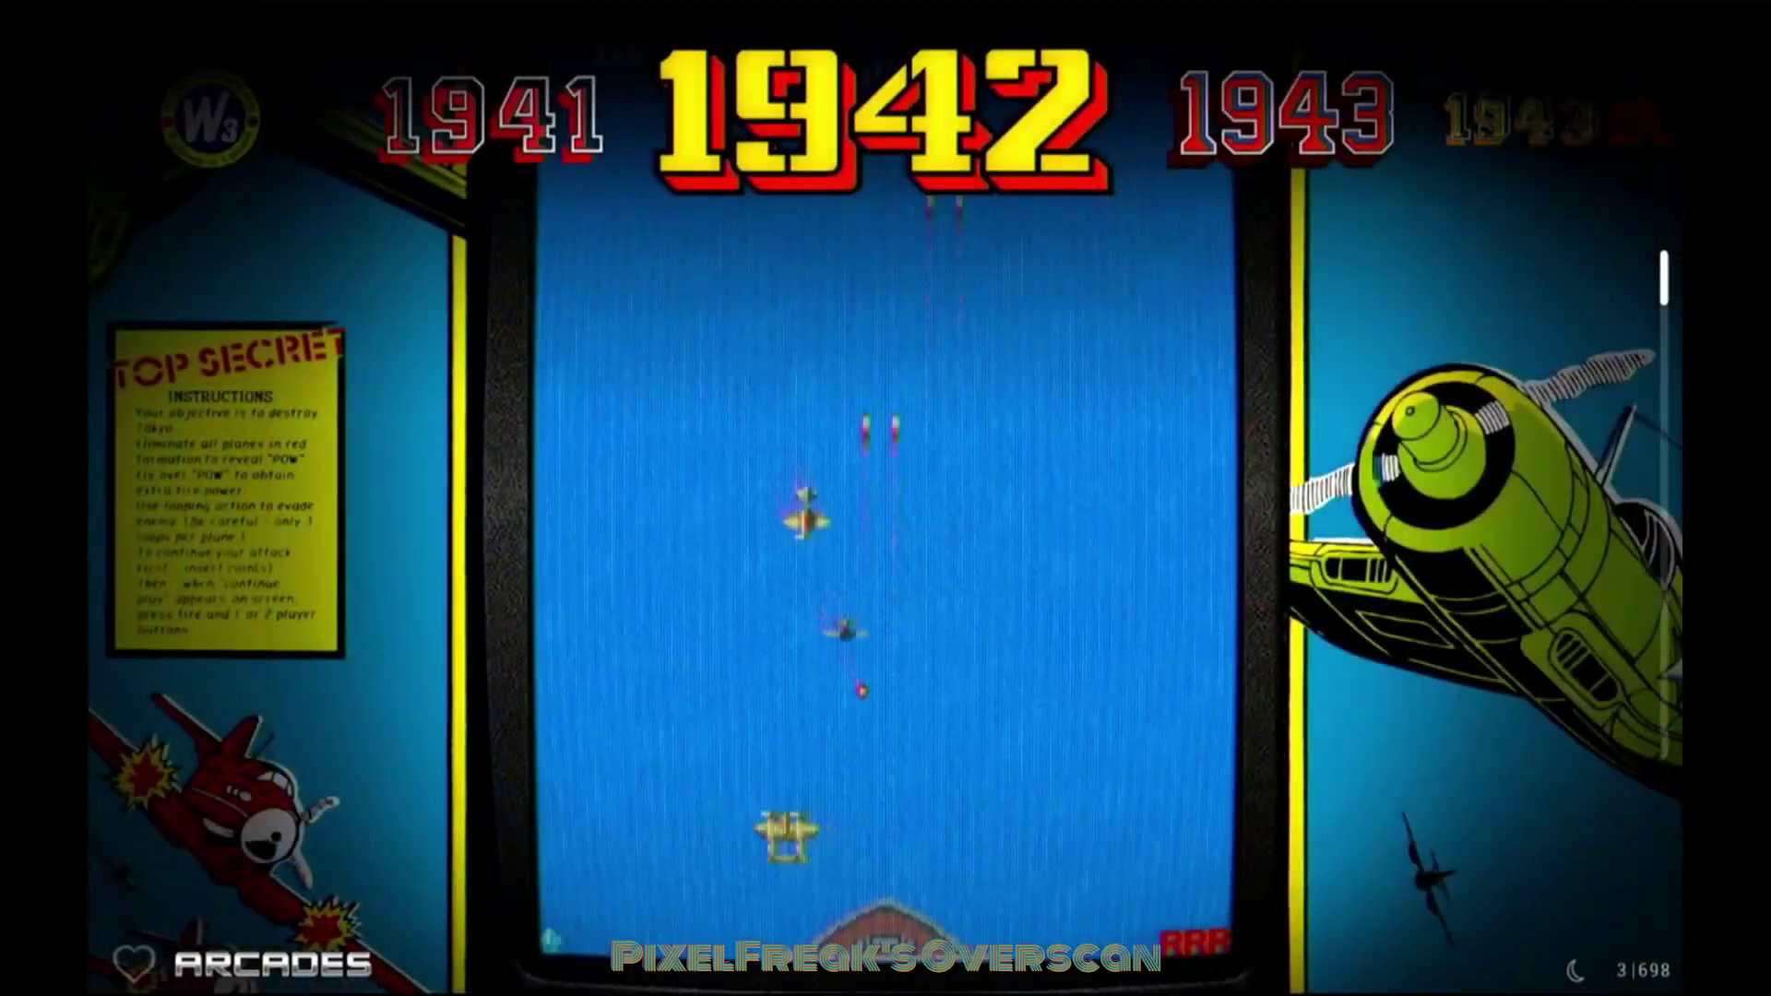
pyautogui.press('Down')
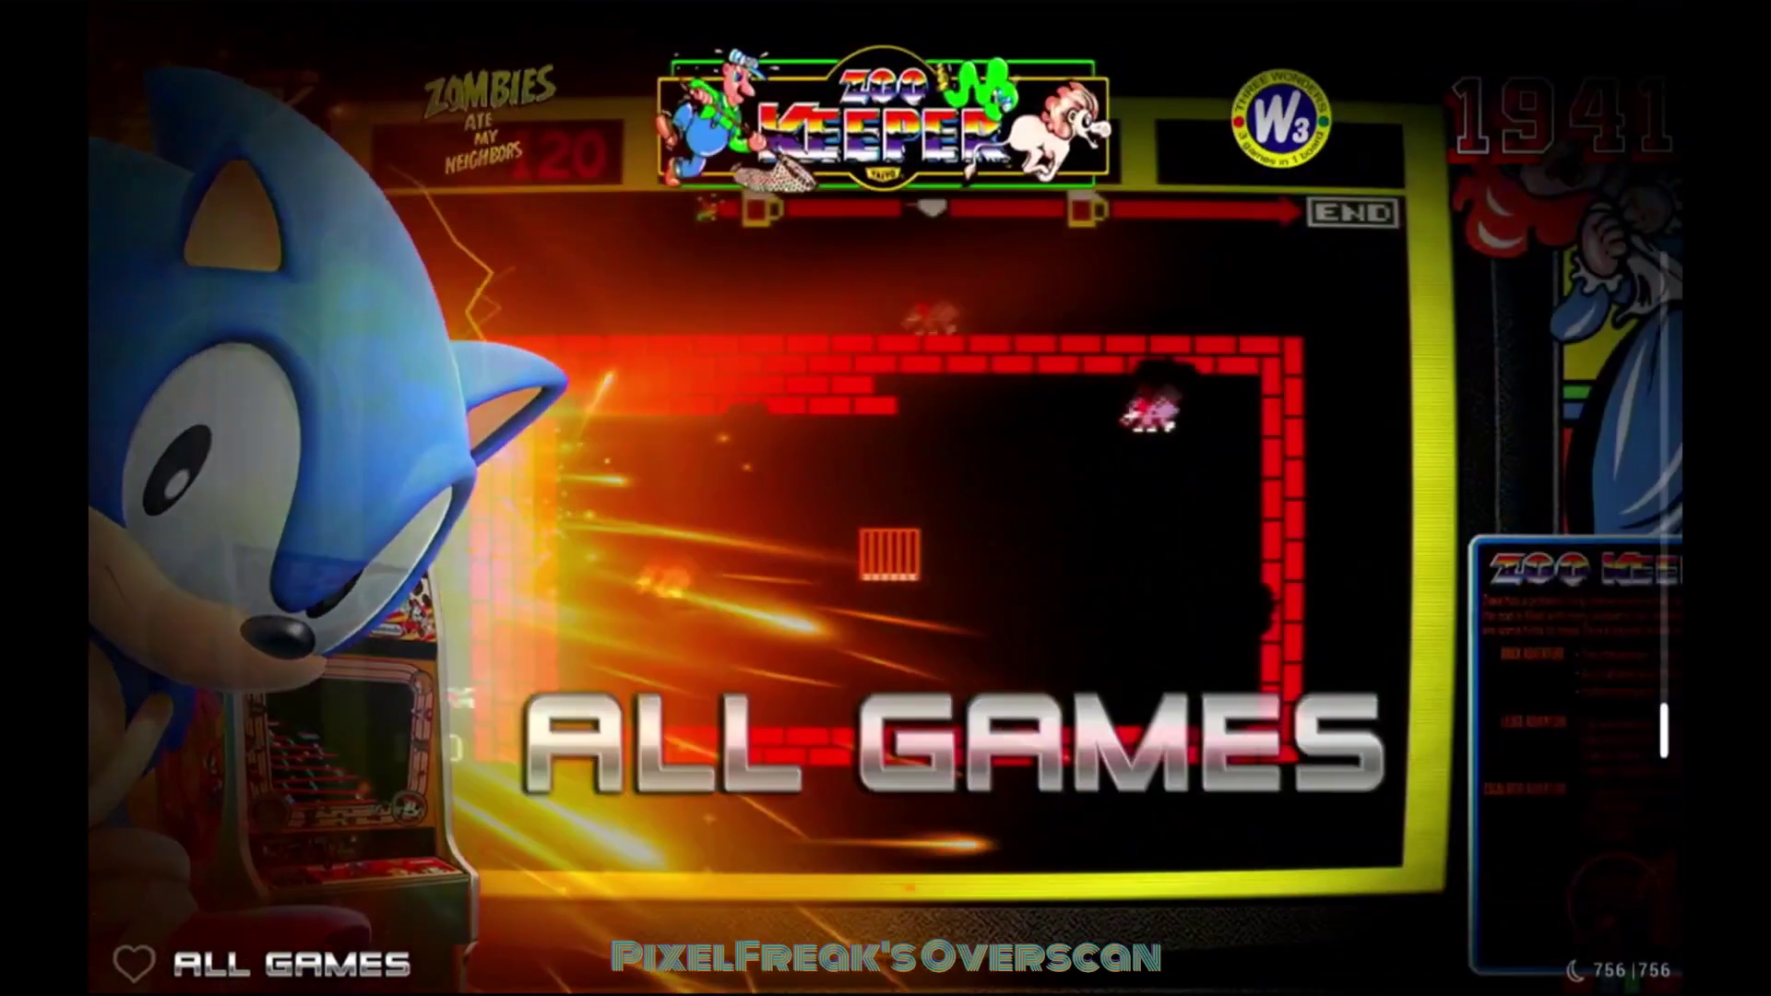
# In Settings, step through Wheel Theme, Zoom Gameplay, Glass & Bezels and the Arcades Theme variants.
pyautogui.press('Down')
pyautogui.press('Left')
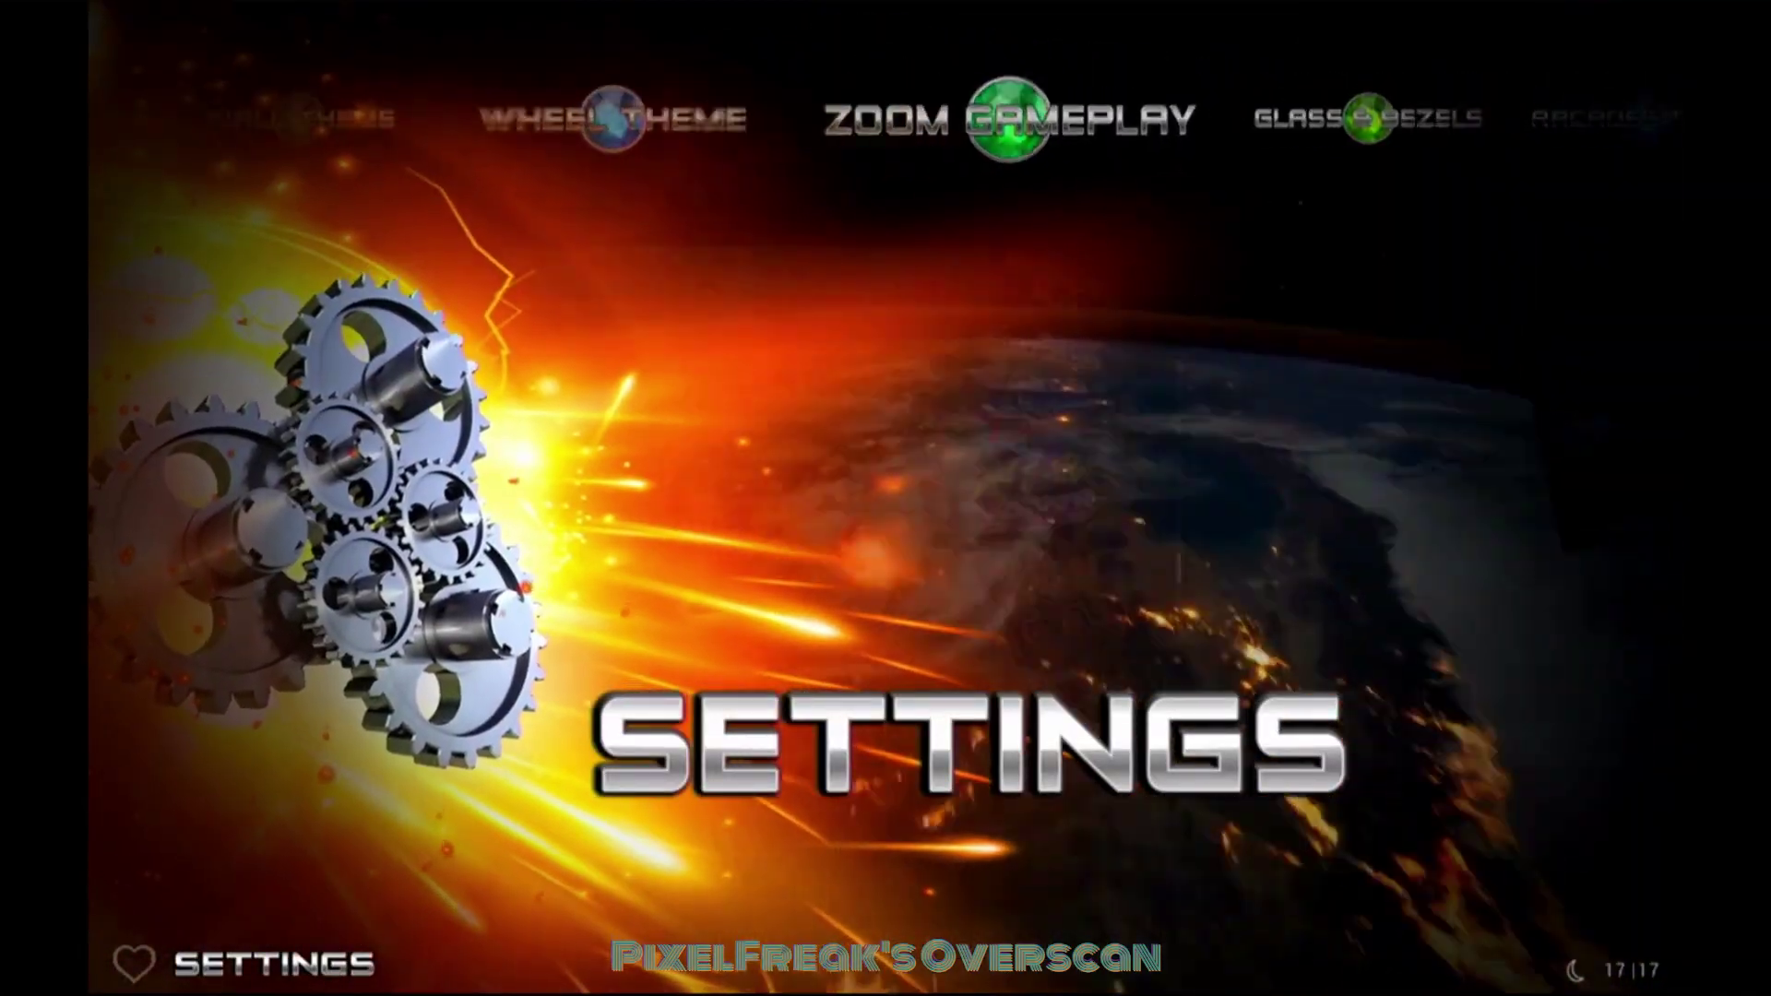
pyautogui.press('Right')
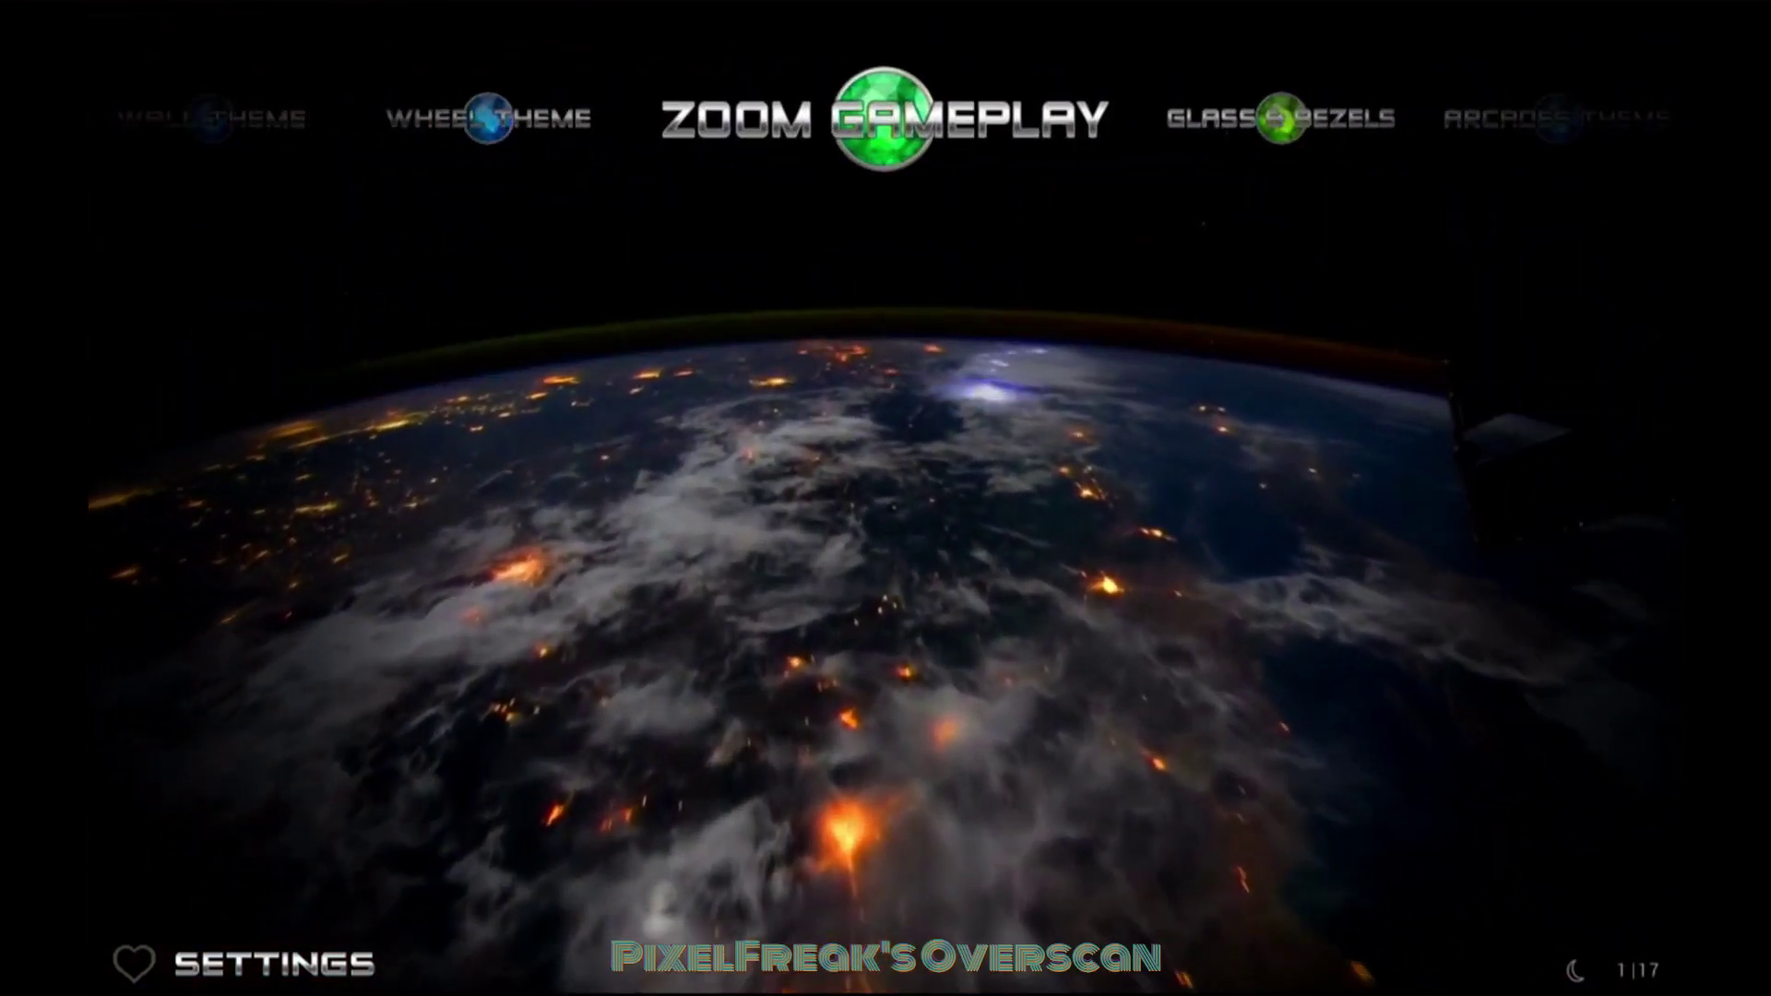
pyautogui.press('Right')
pyautogui.press('Right')
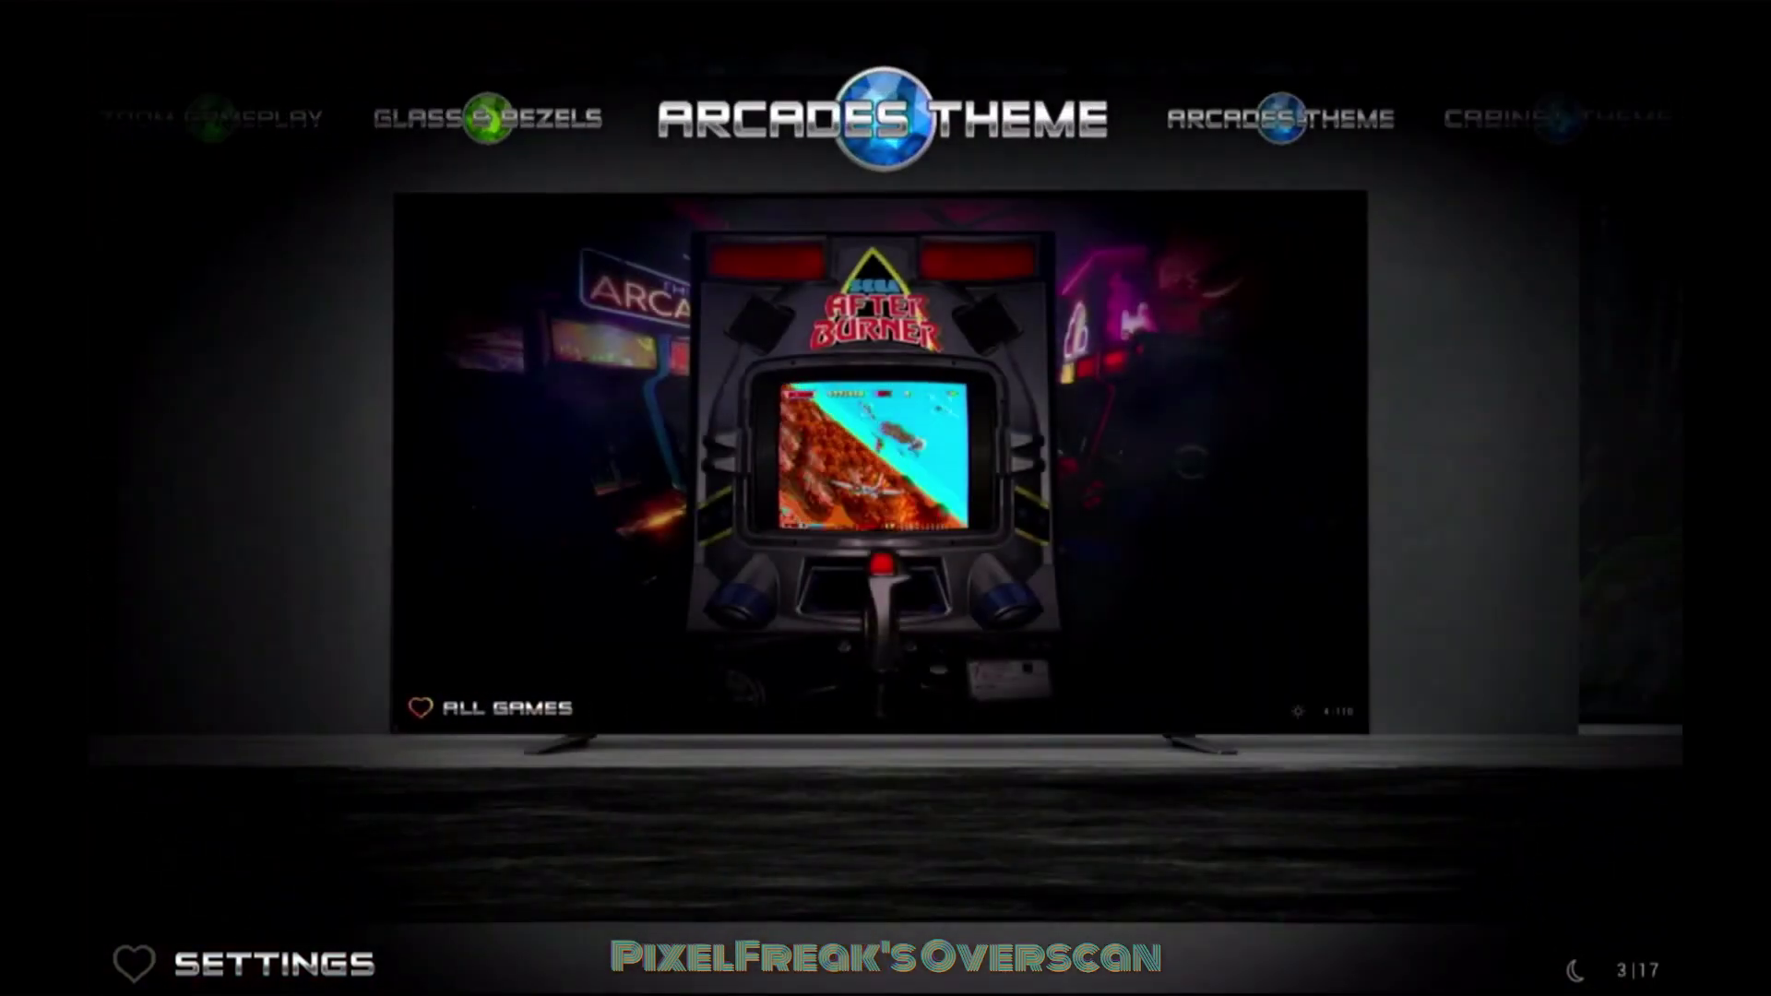
pyautogui.press('Right')
pyautogui.press('Right')
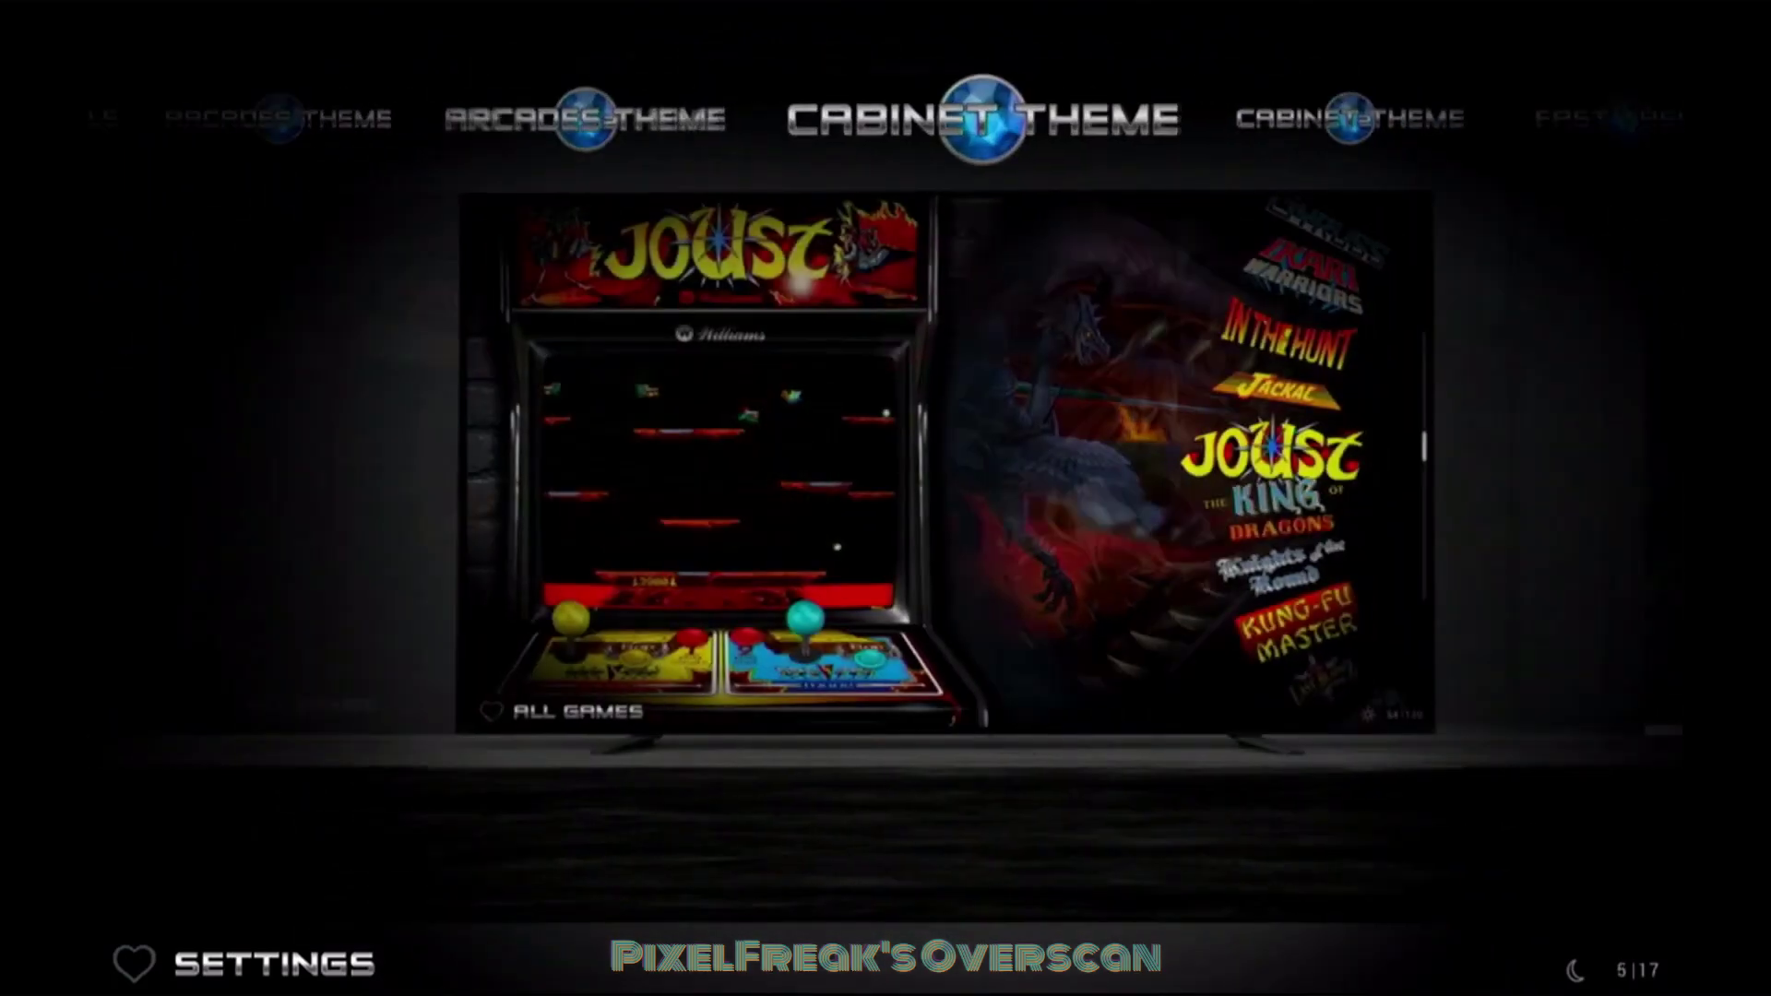
pyautogui.press('Right')
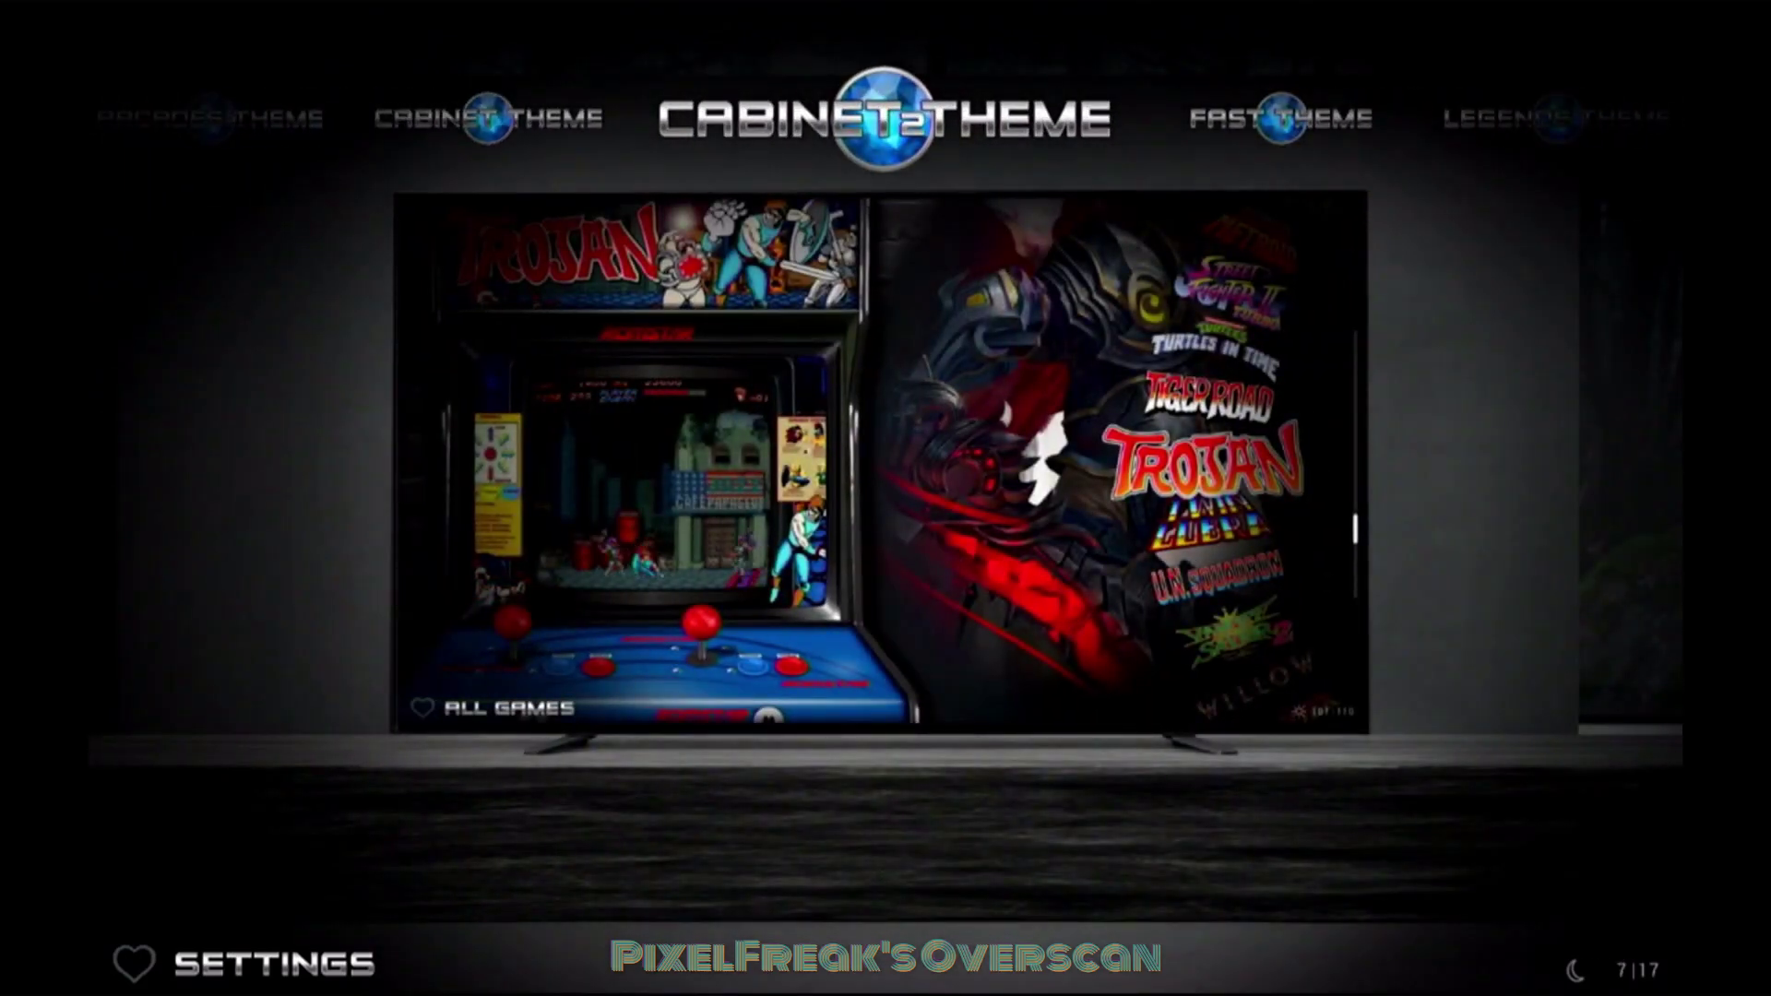
pyautogui.press('Right')
# Continue through Legends, Marquee 2, Muted, Spin 2, Wall and Wheel themes, then launch 1941.
pyautogui.press('Right')
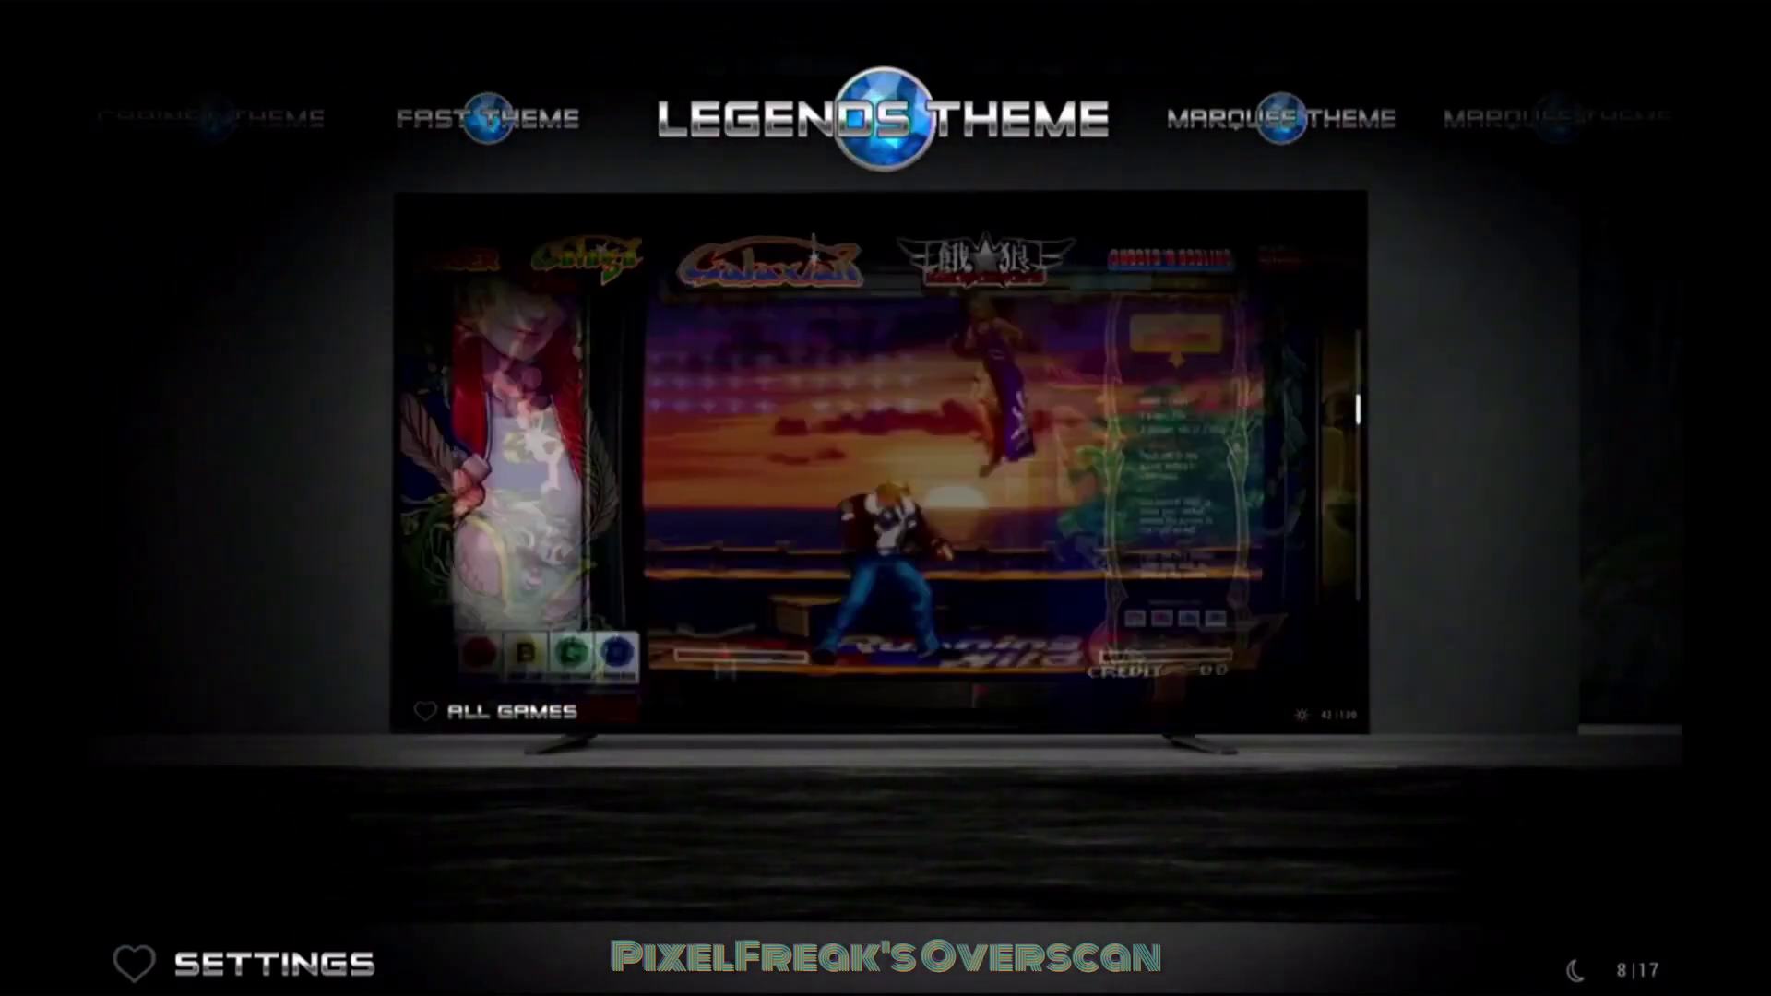
pyautogui.press('Right')
pyautogui.press('Right')
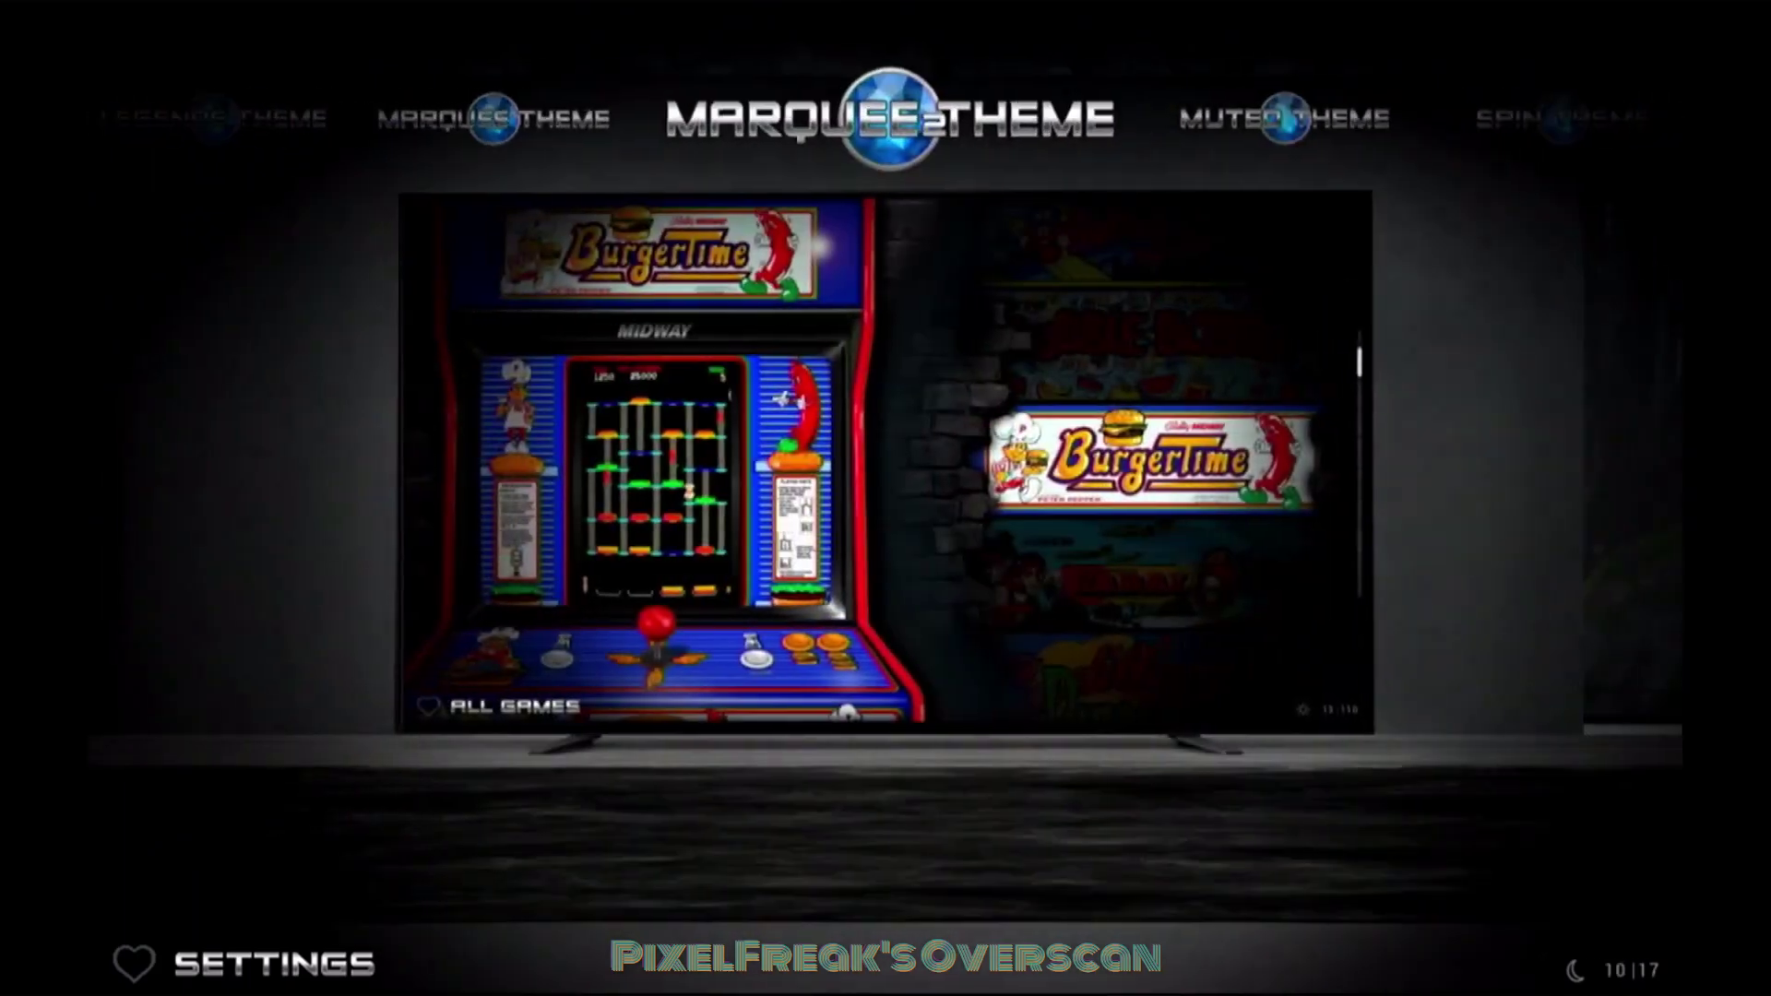
pyautogui.press('Right')
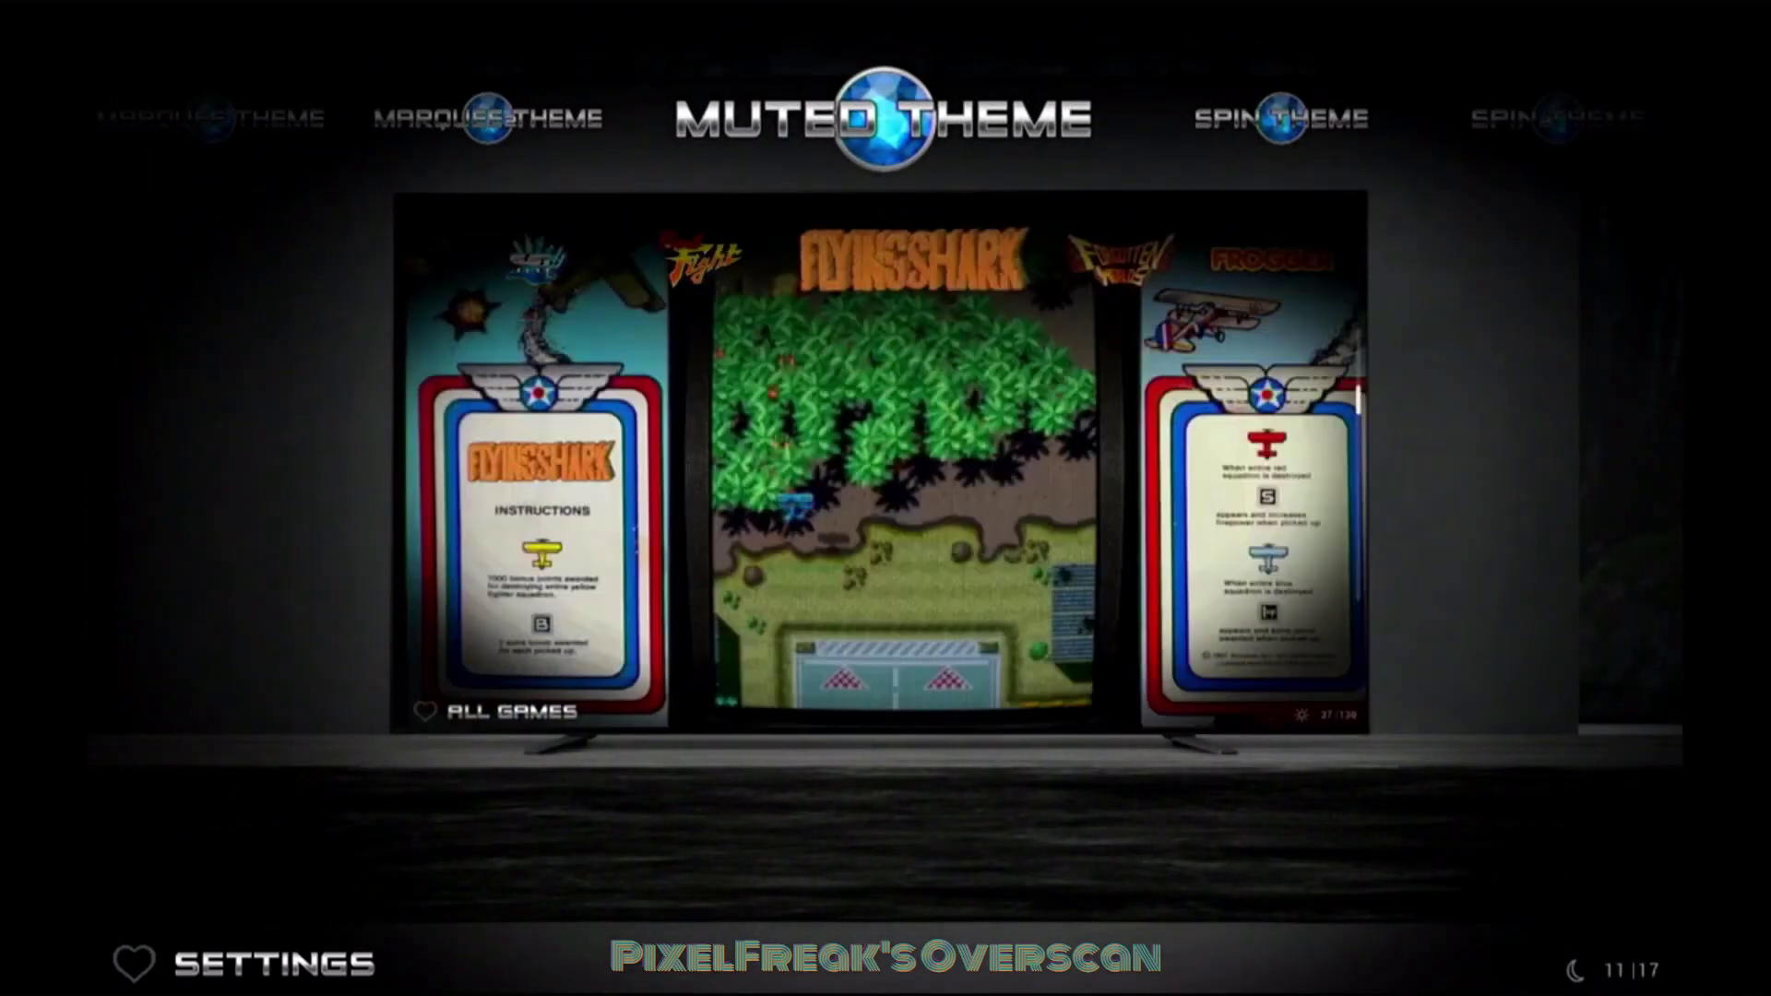
pyautogui.press('Right')
pyautogui.press('Right')
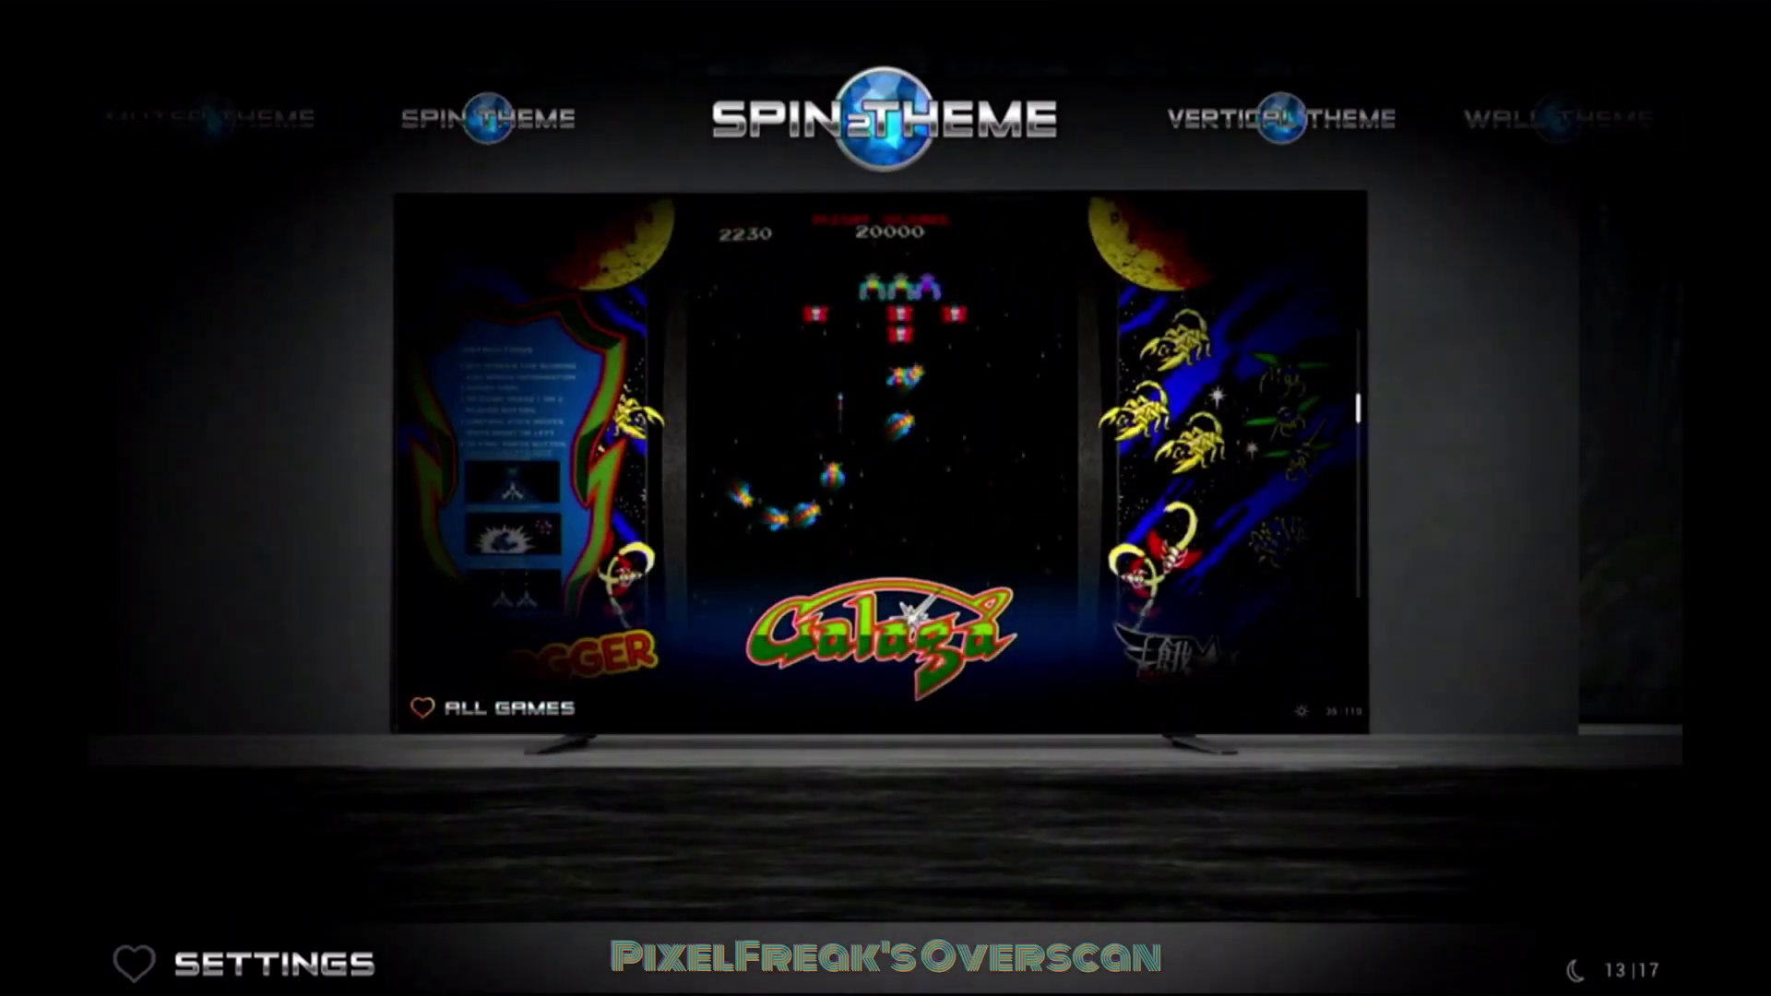
pyautogui.press('Right')
pyautogui.press('Right')
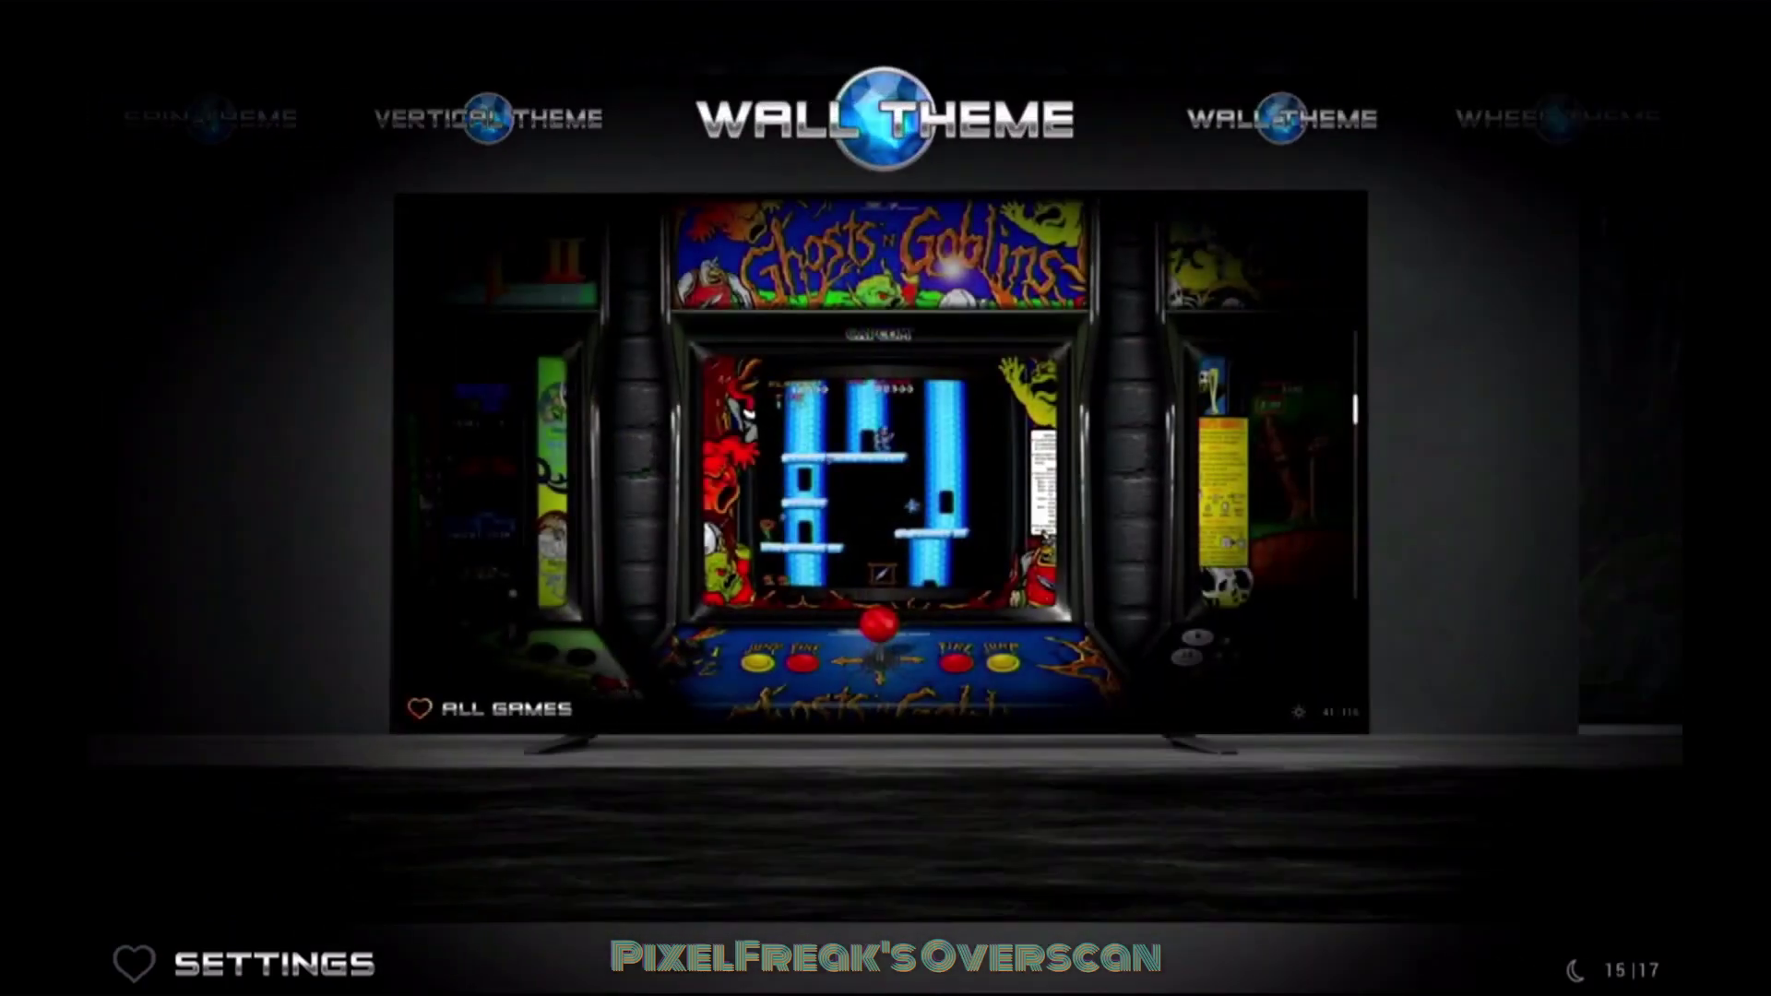
pyautogui.press('Right')
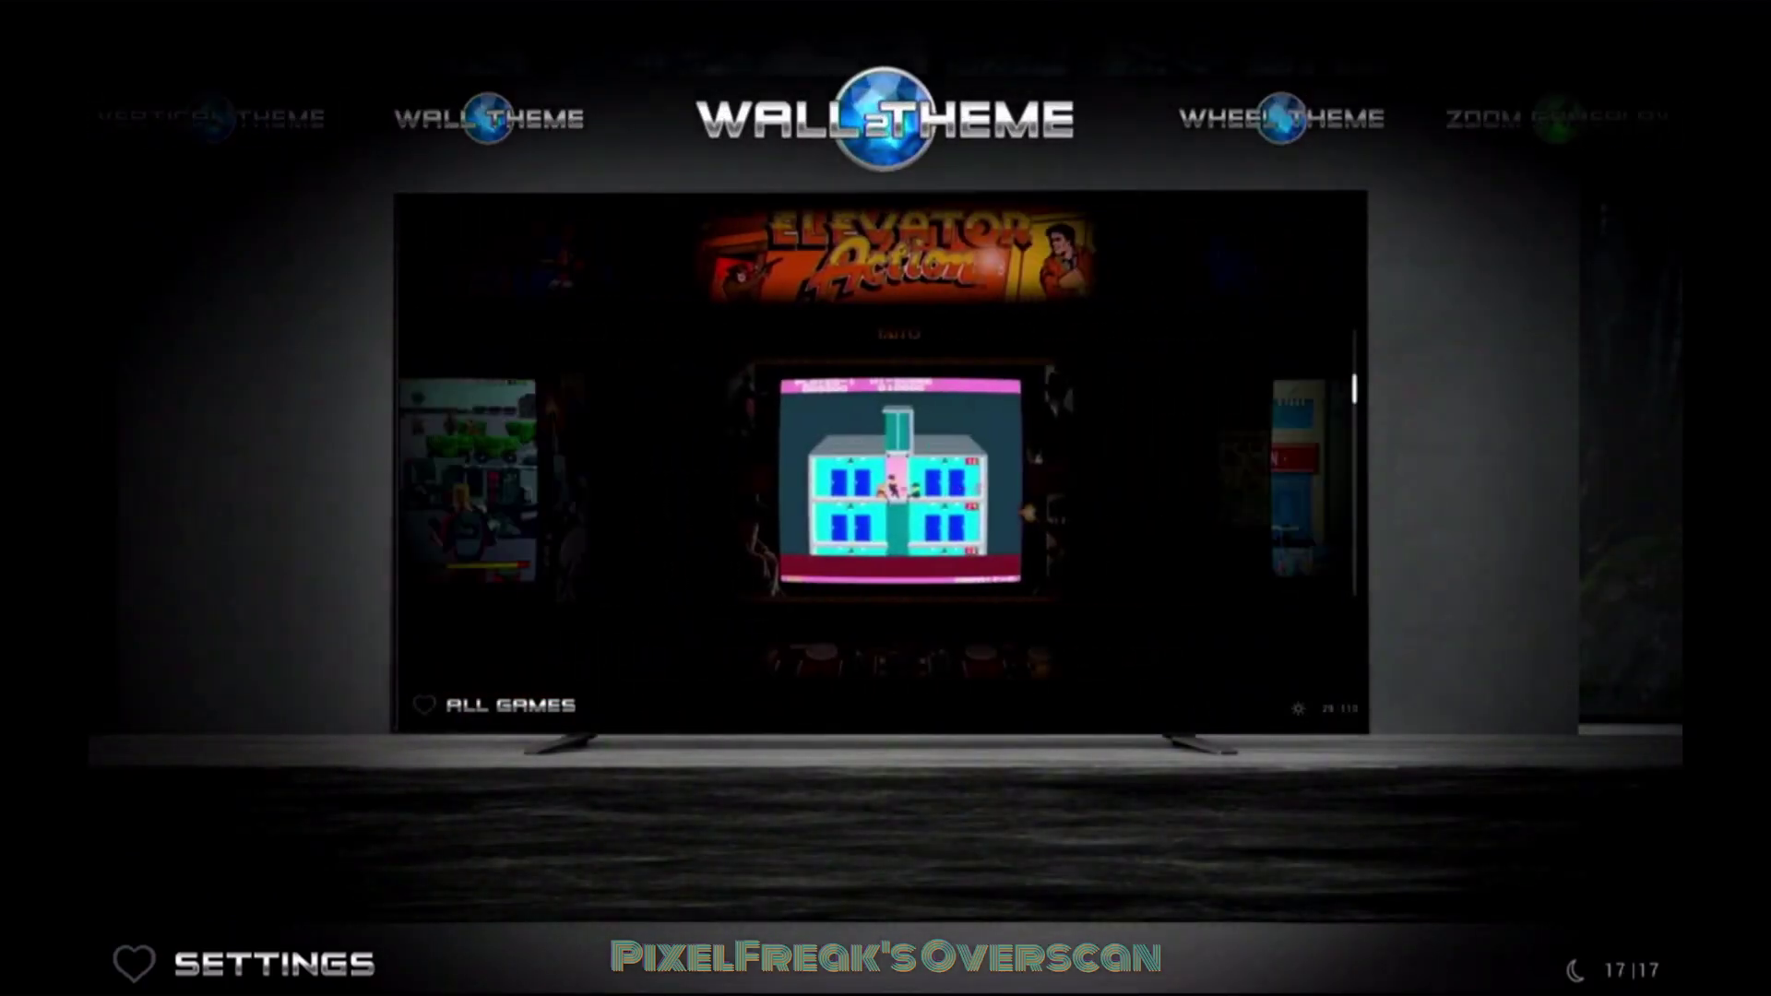
pyautogui.press('Right')
pyautogui.press('Right')
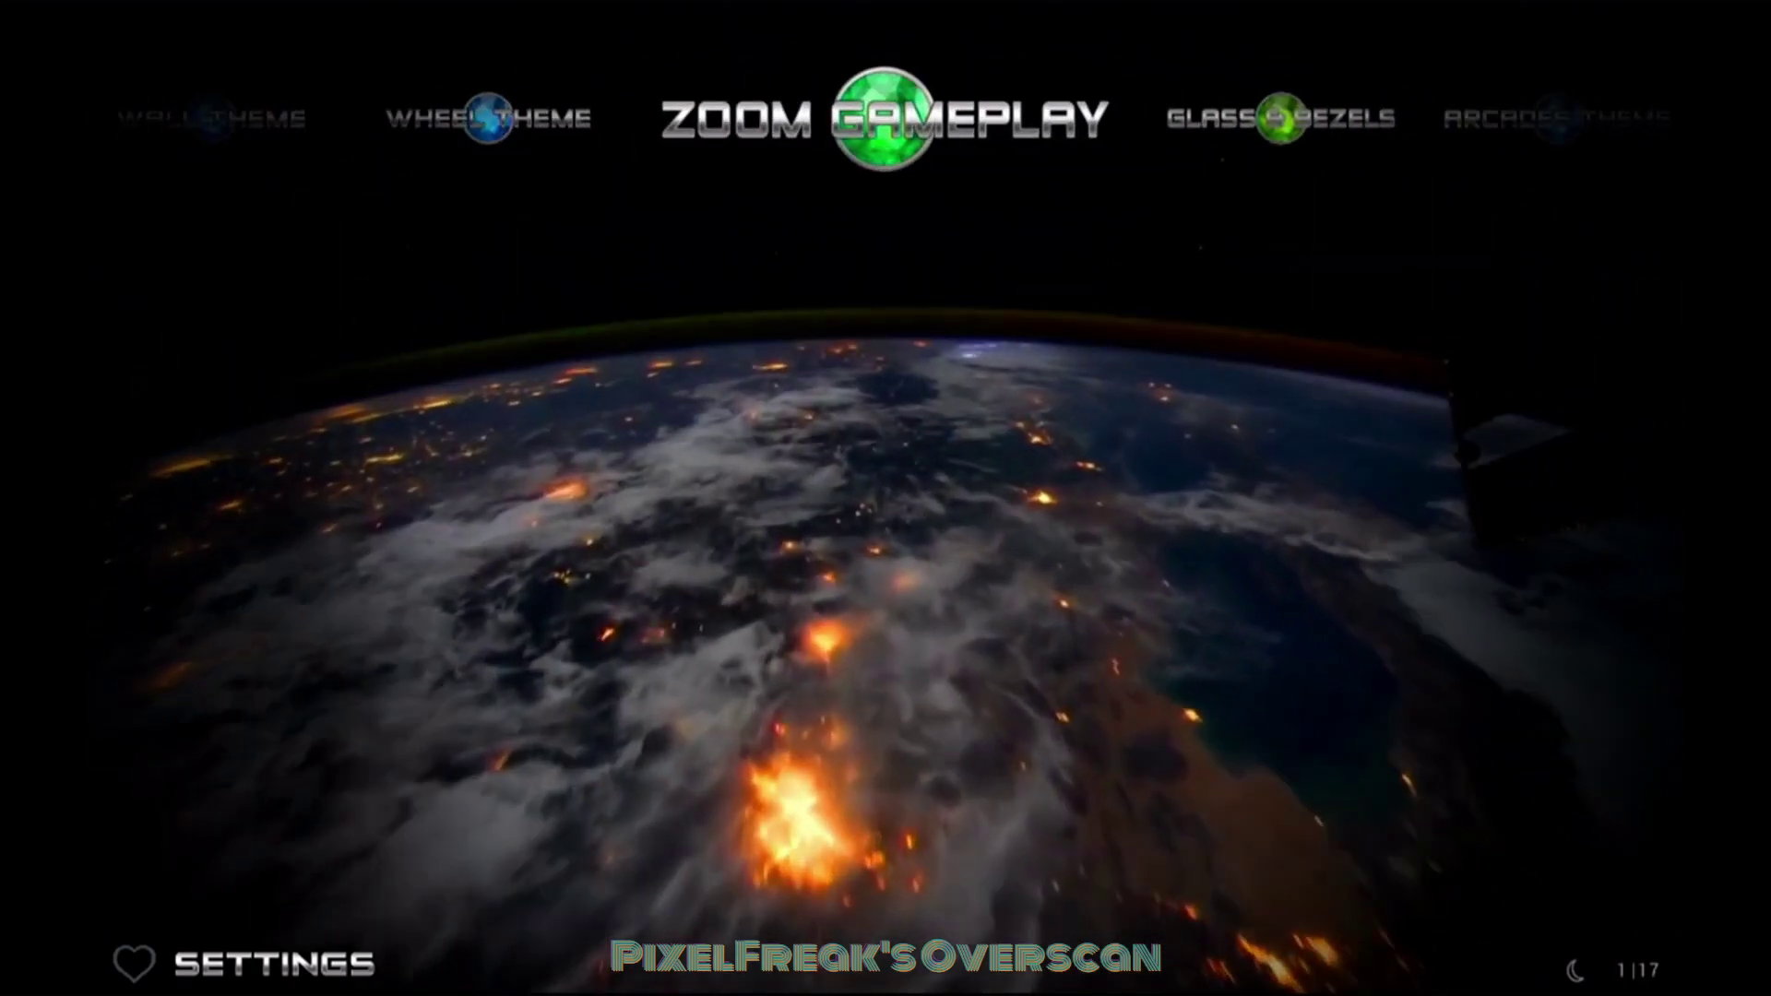
pyautogui.press('Right')
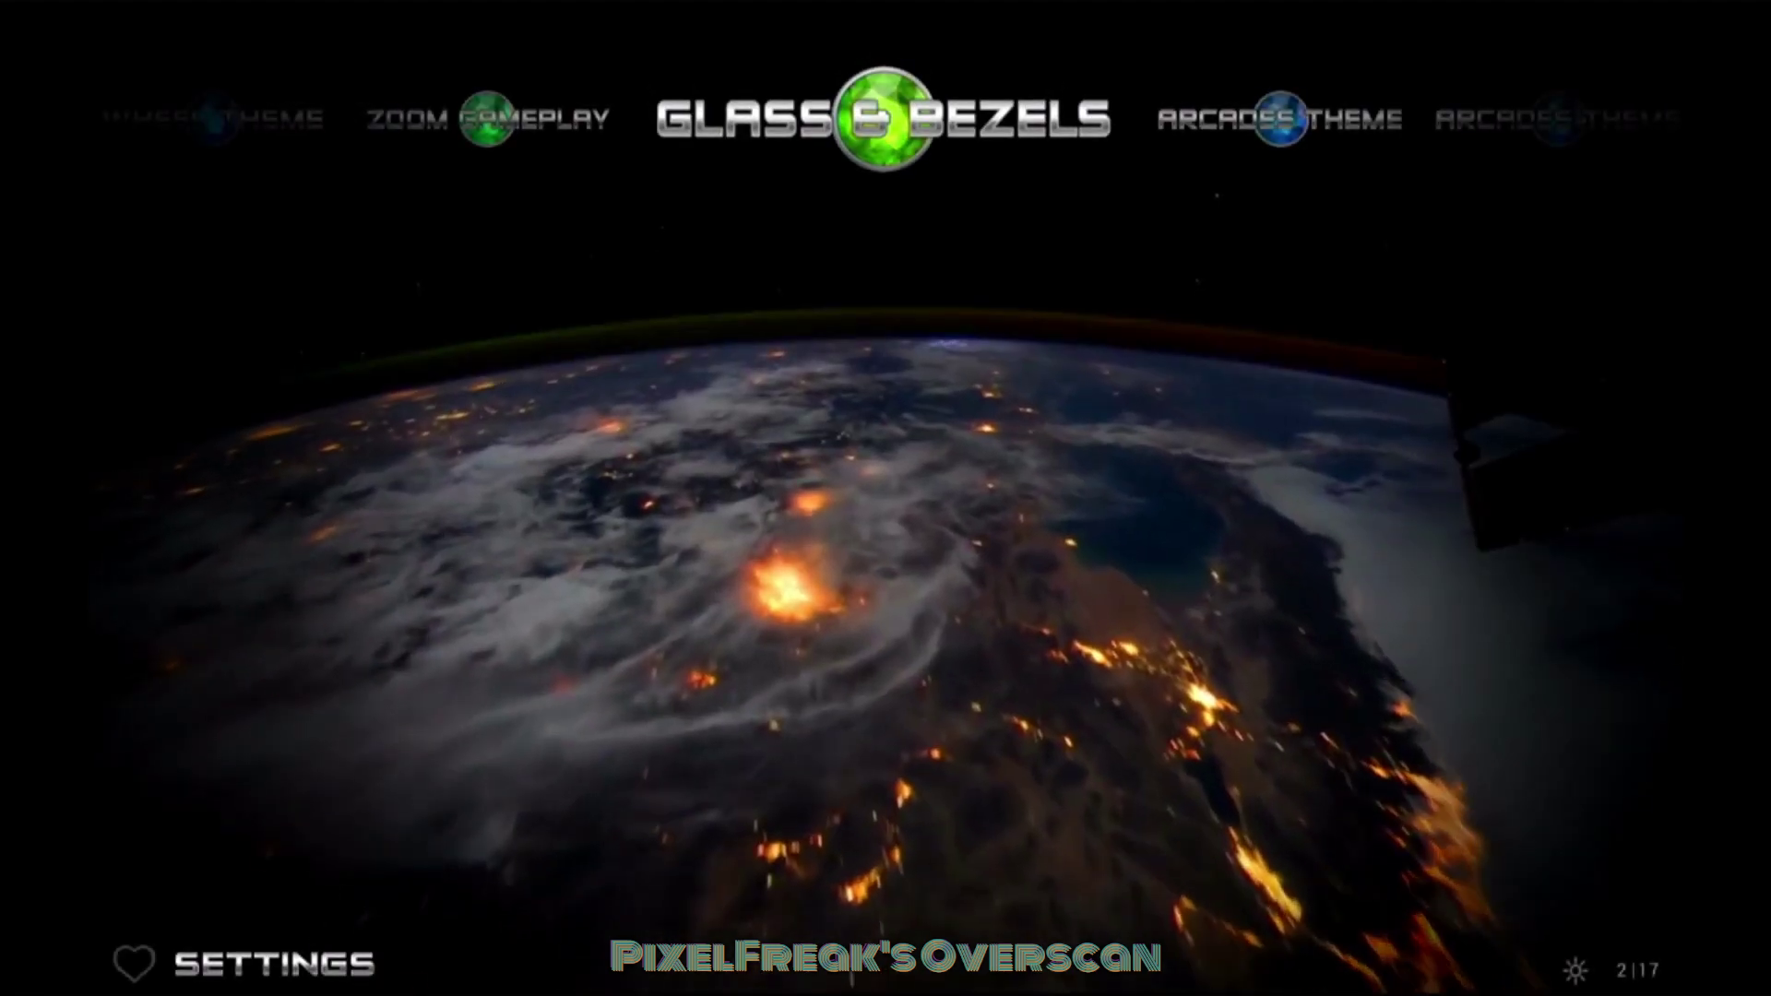
pyautogui.press('Return')
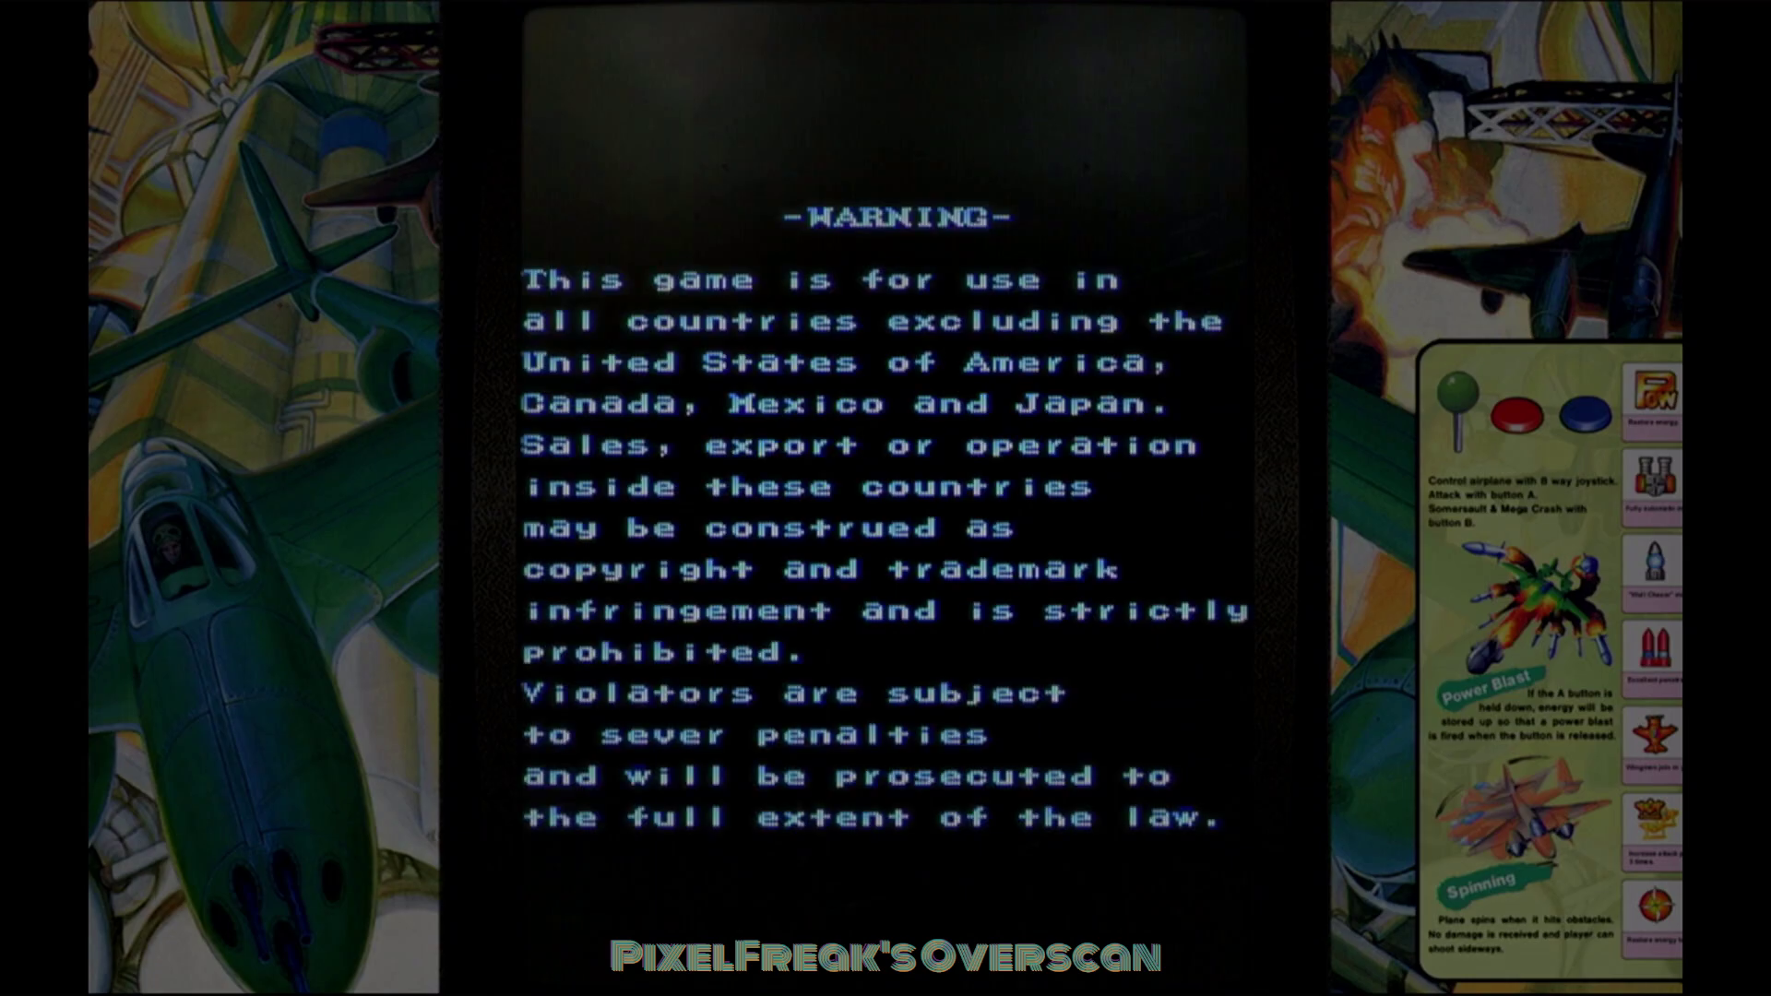
# Quit 1941, move the list on to 1942, and switch to the Settings collection.
pyautogui.press('Escape')
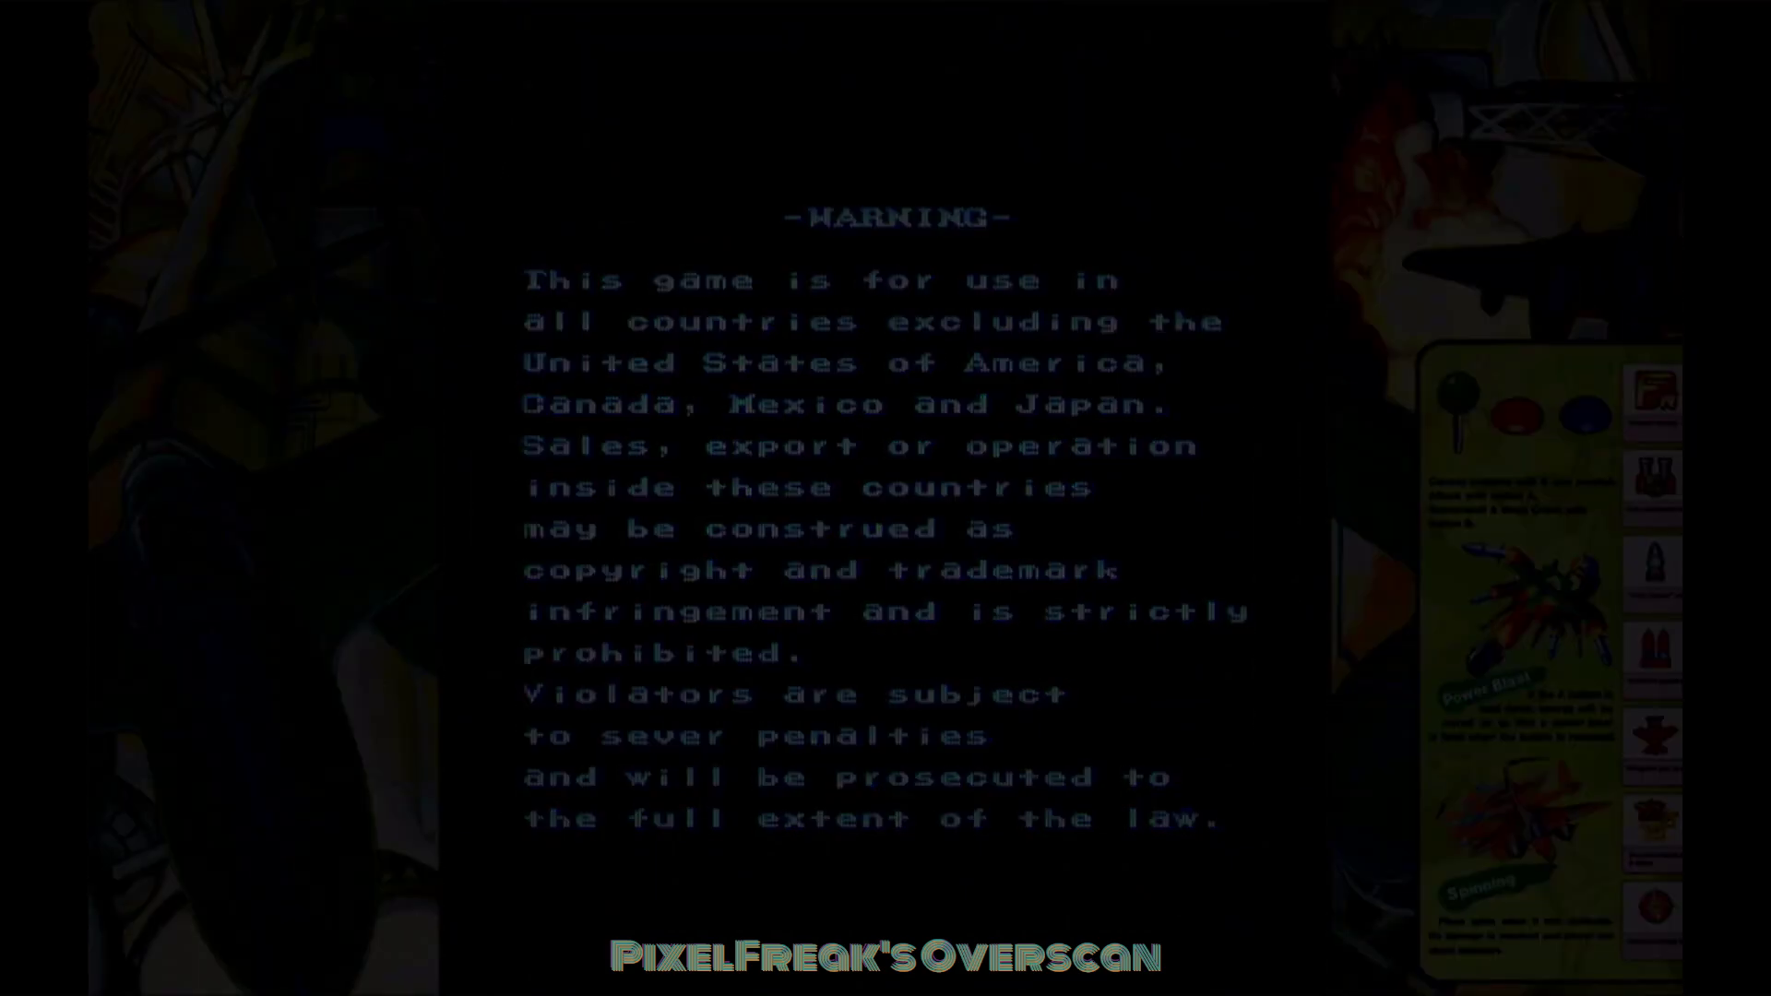
pyautogui.press('Right')
pyautogui.press('Right')
pyautogui.press('Right')
pyautogui.press('Right')
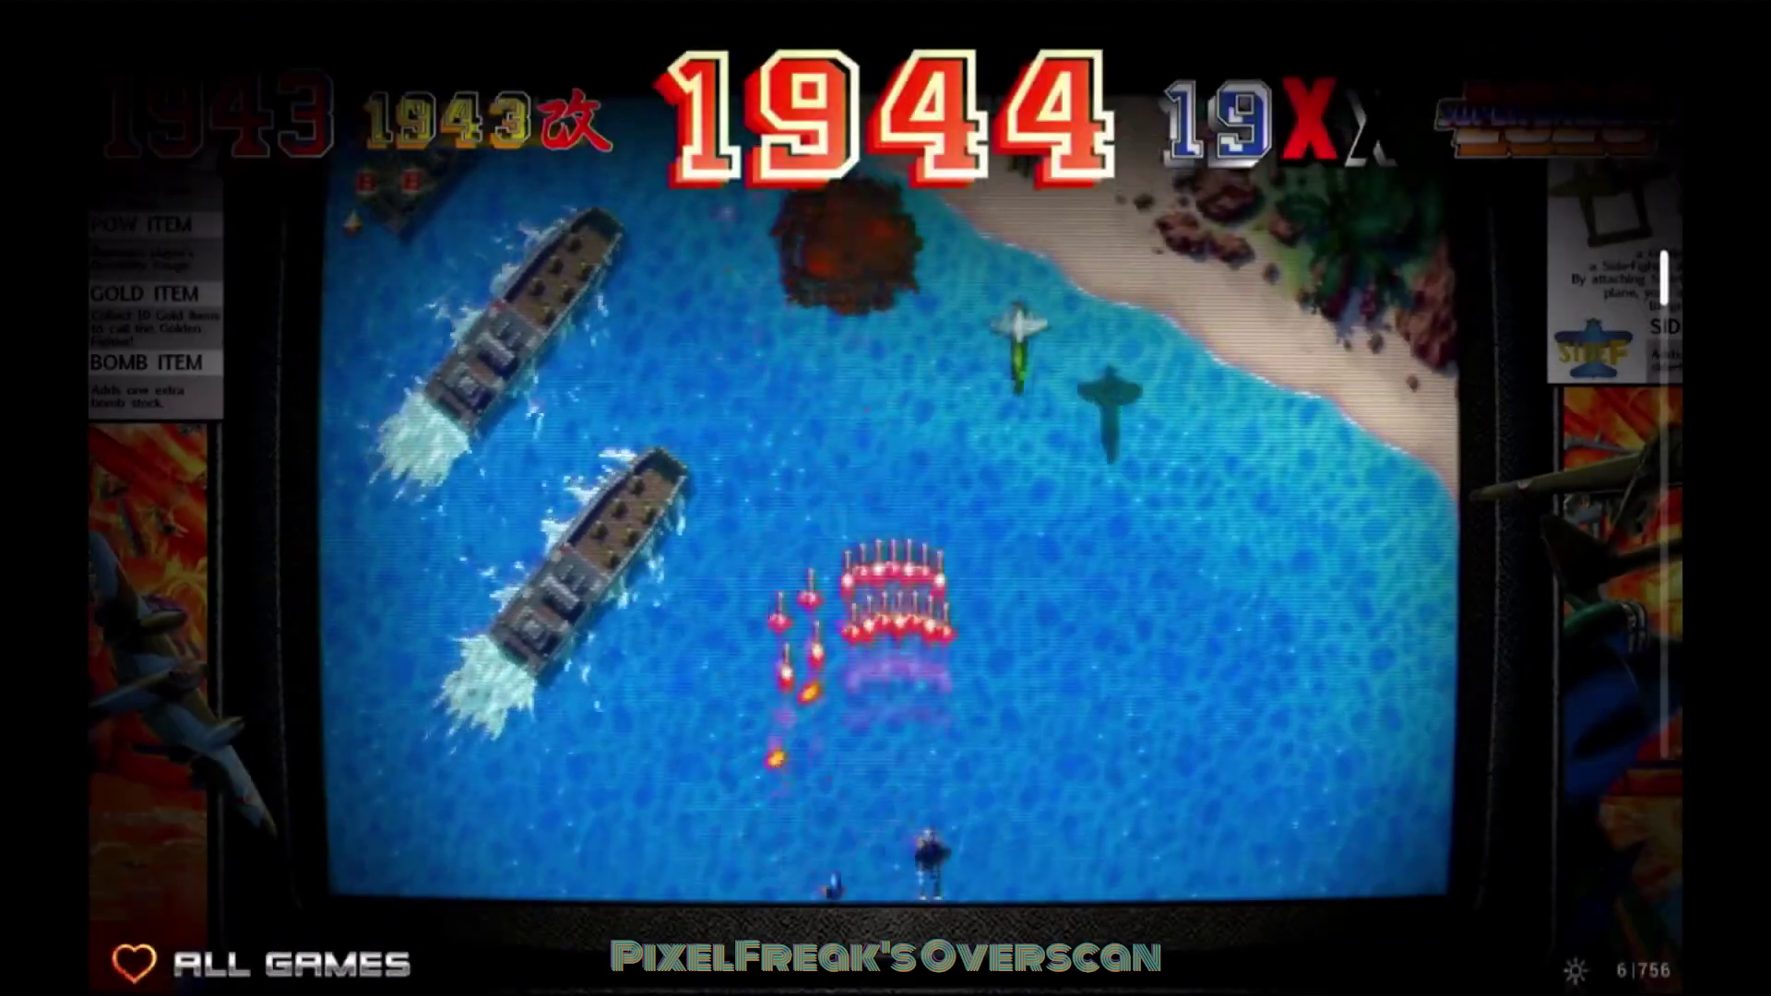
pyautogui.press('Right')
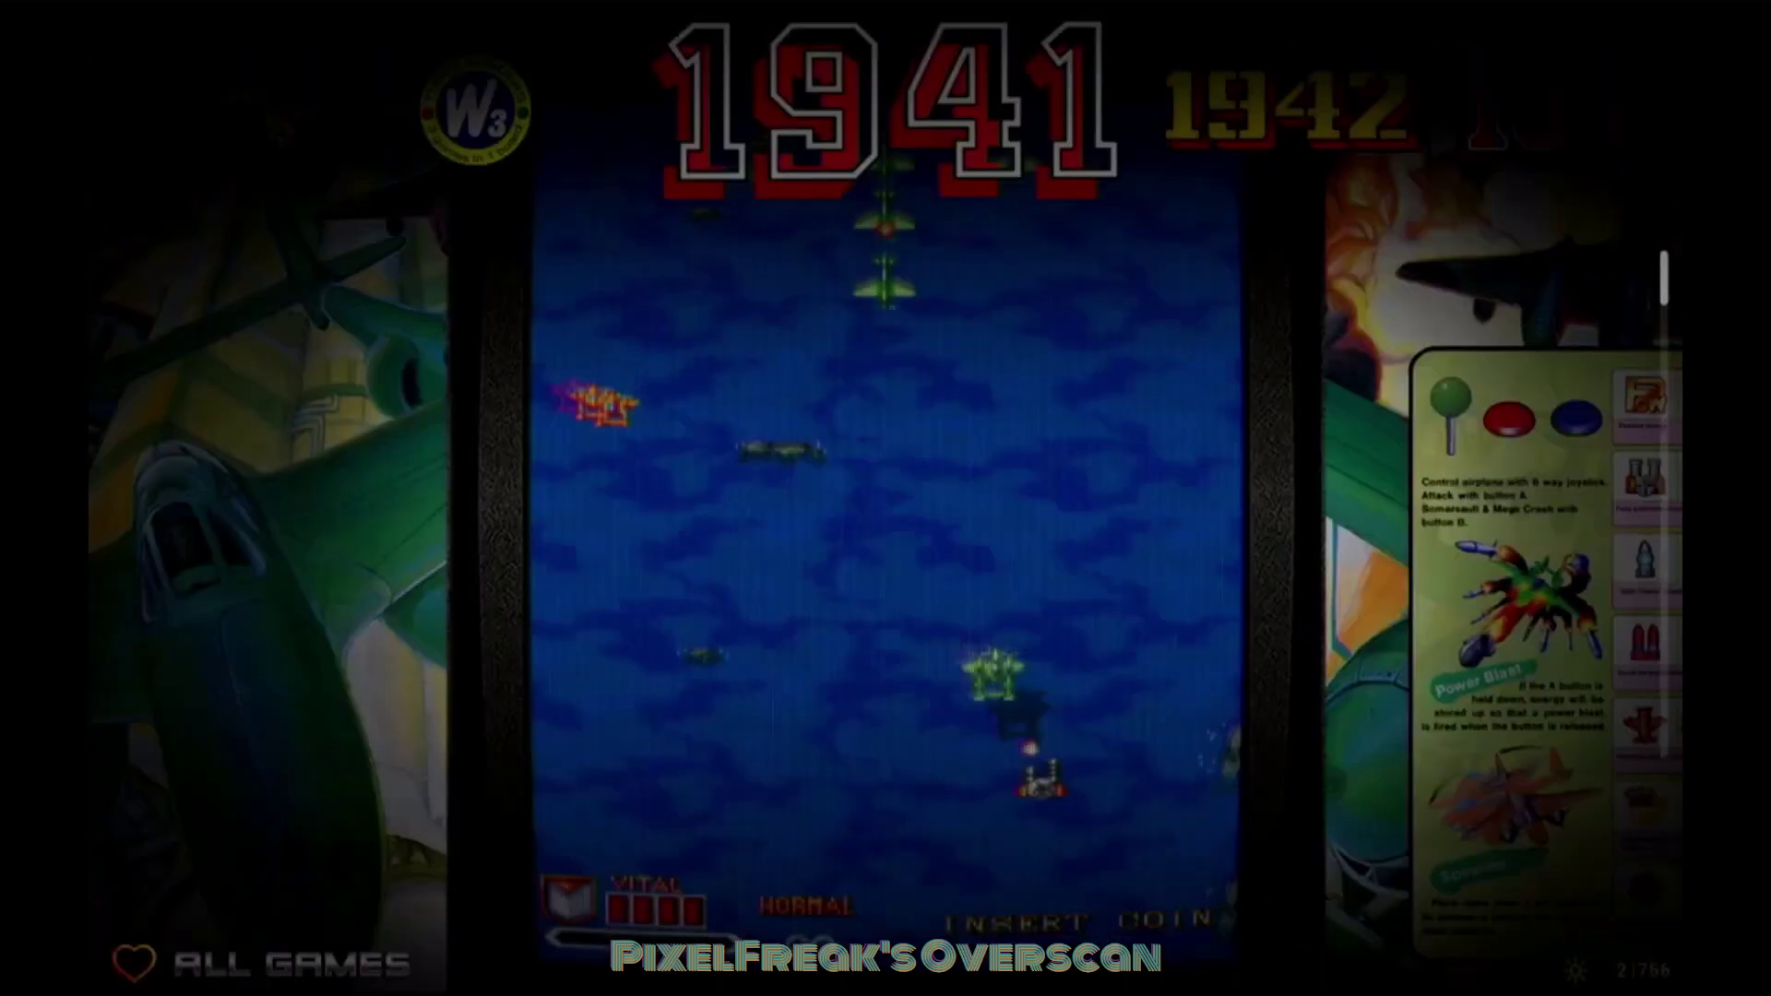
# Browse the game list on to 1943 to check its unzoomed preview.
pyautogui.press('Right')
pyautogui.press('Right')
pyautogui.press('Right')
pyautogui.press('Right')
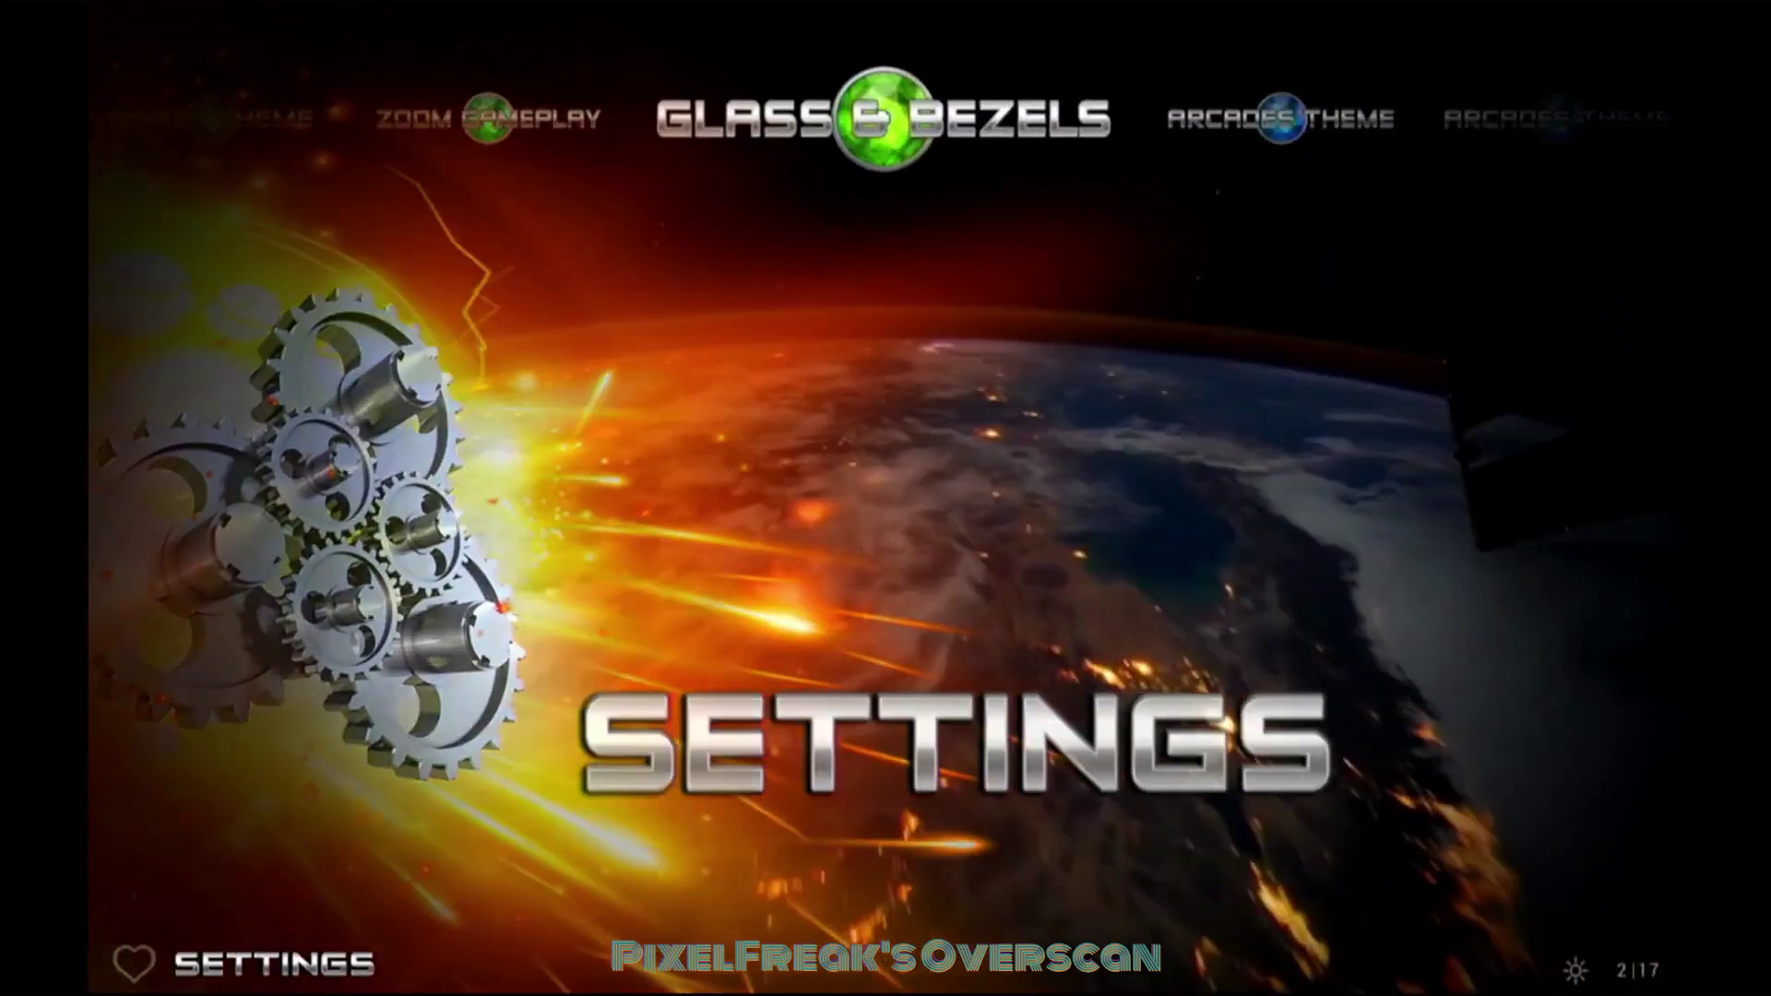
pyautogui.press('Right')
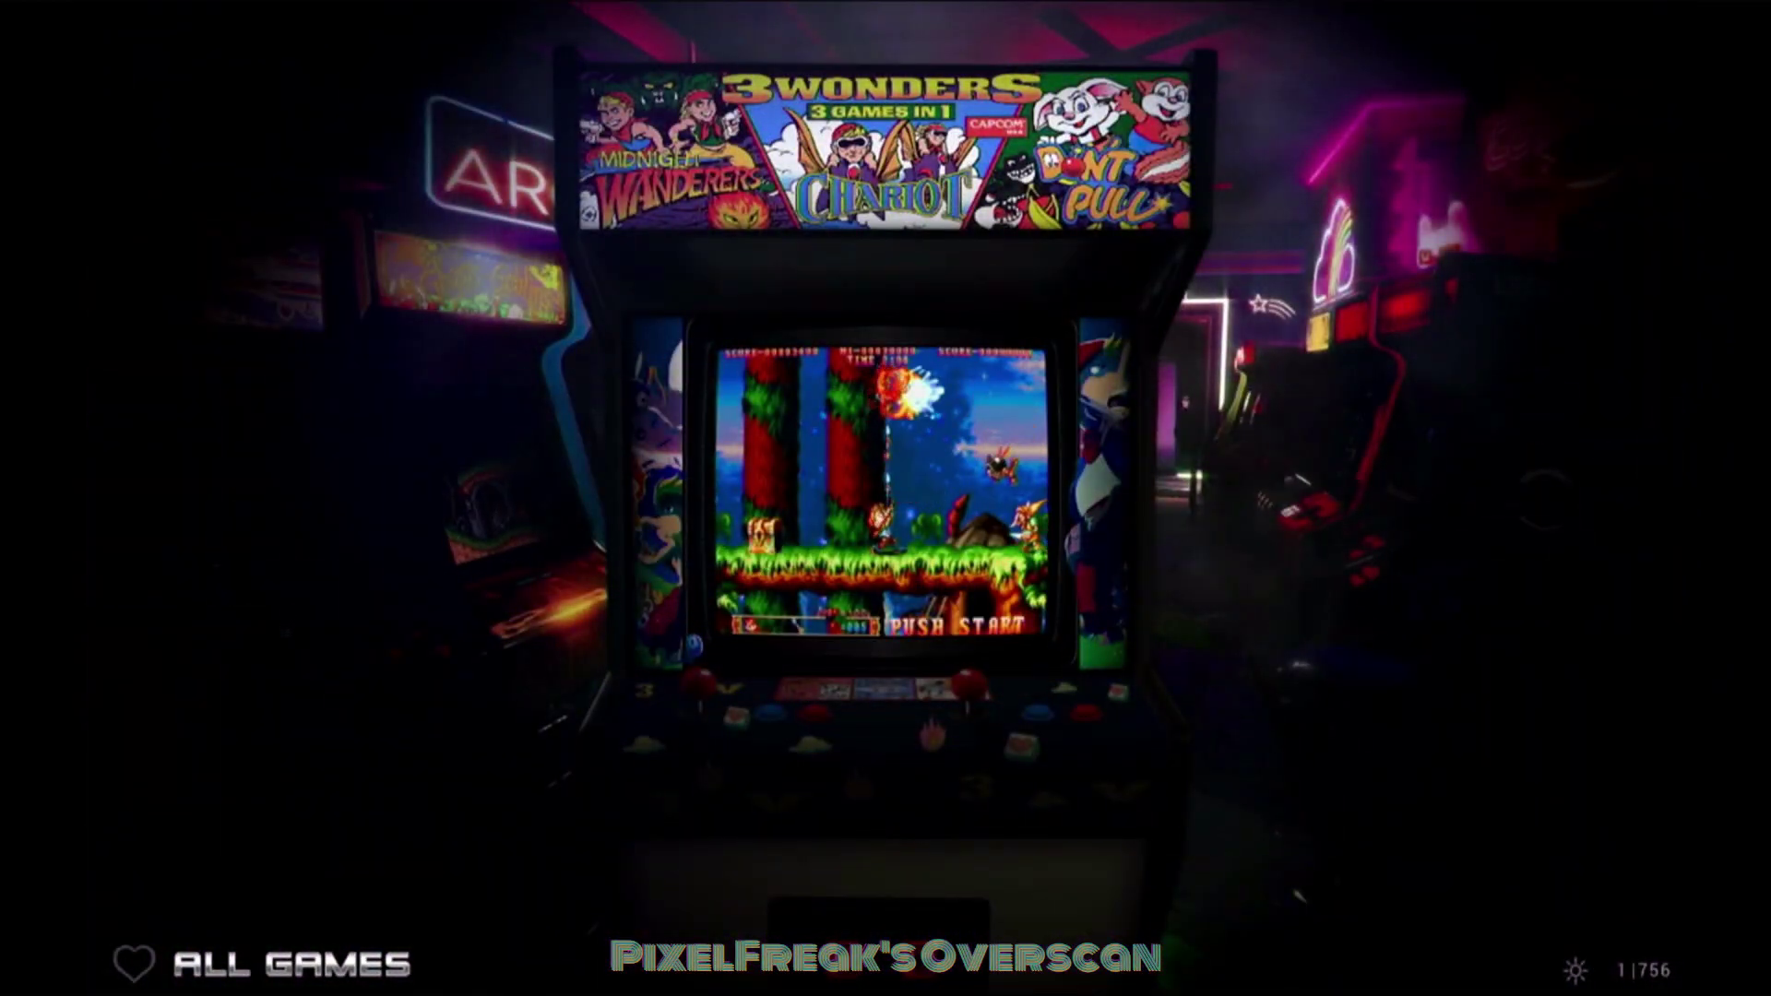
# Pass Settings' Glass & Bezels into Arcades and browse 1942, Aero Fighters and Aero Fighters 2.
pyautogui.press('Right')
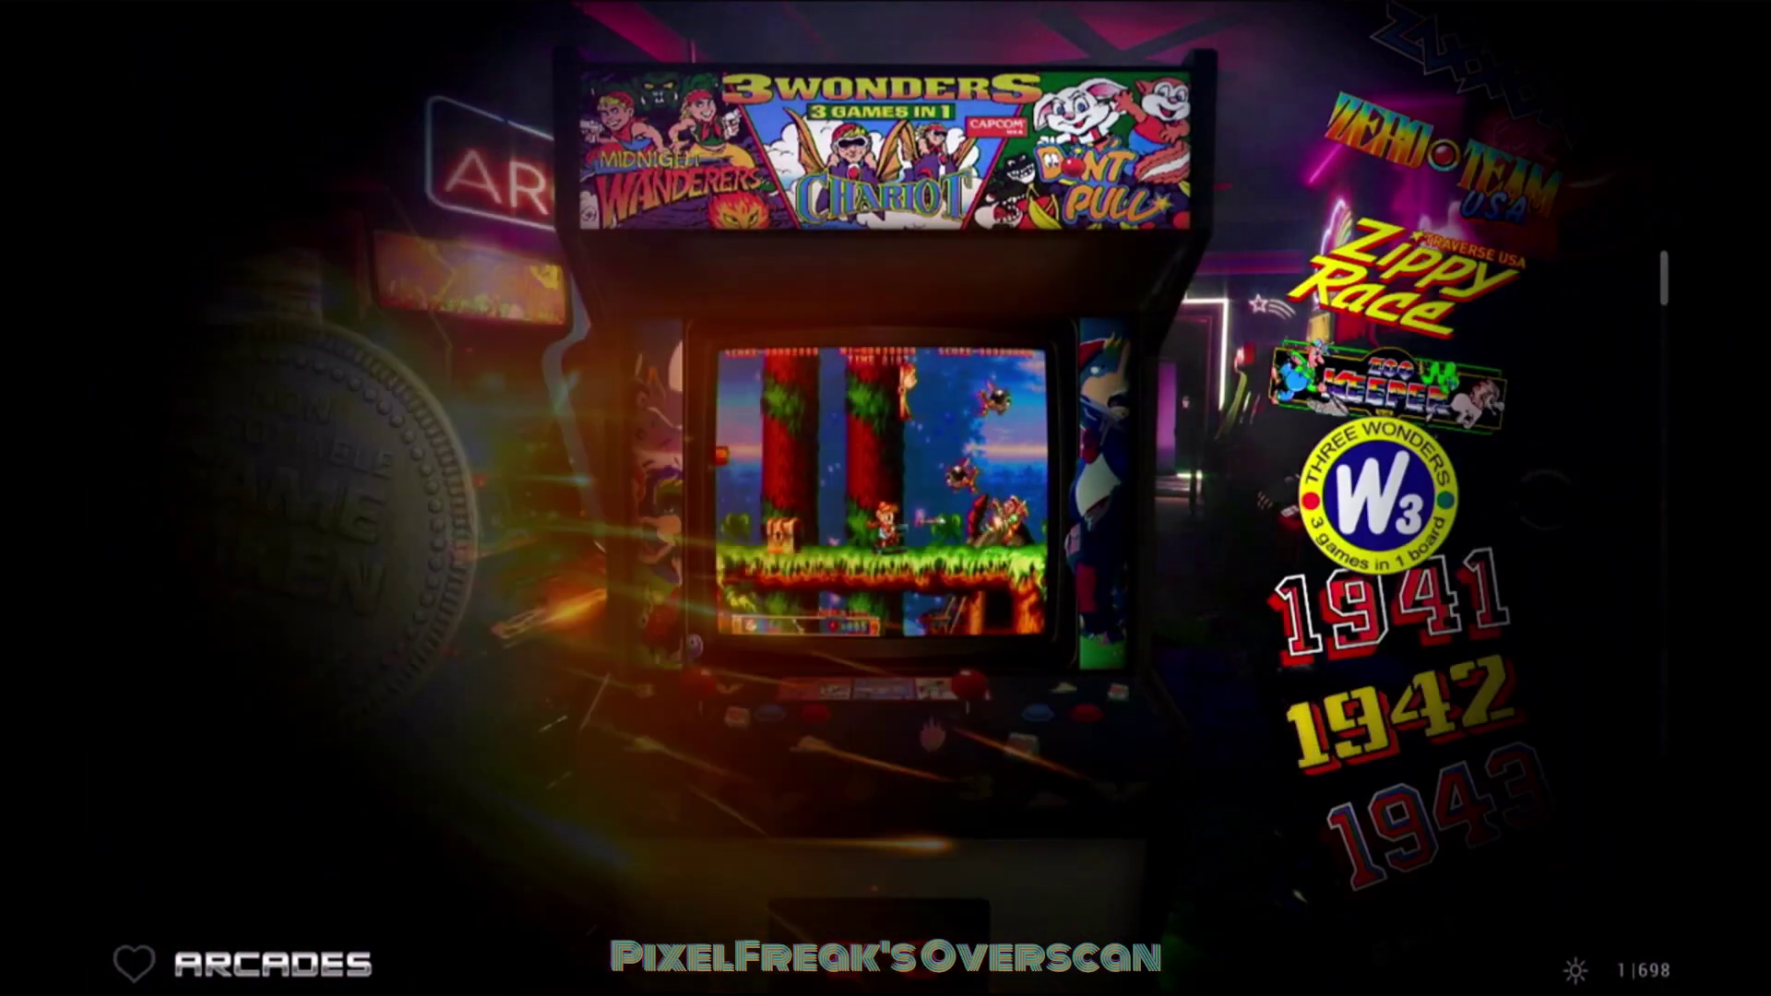
pyautogui.press('Down')
pyautogui.press('Down')
pyautogui.press('Down')
pyautogui.press('Down')
pyautogui.press('Down')
pyautogui.press('Down')
pyautogui.press('Down')
pyautogui.press('Down')
pyautogui.press('Down')
pyautogui.press('Down')
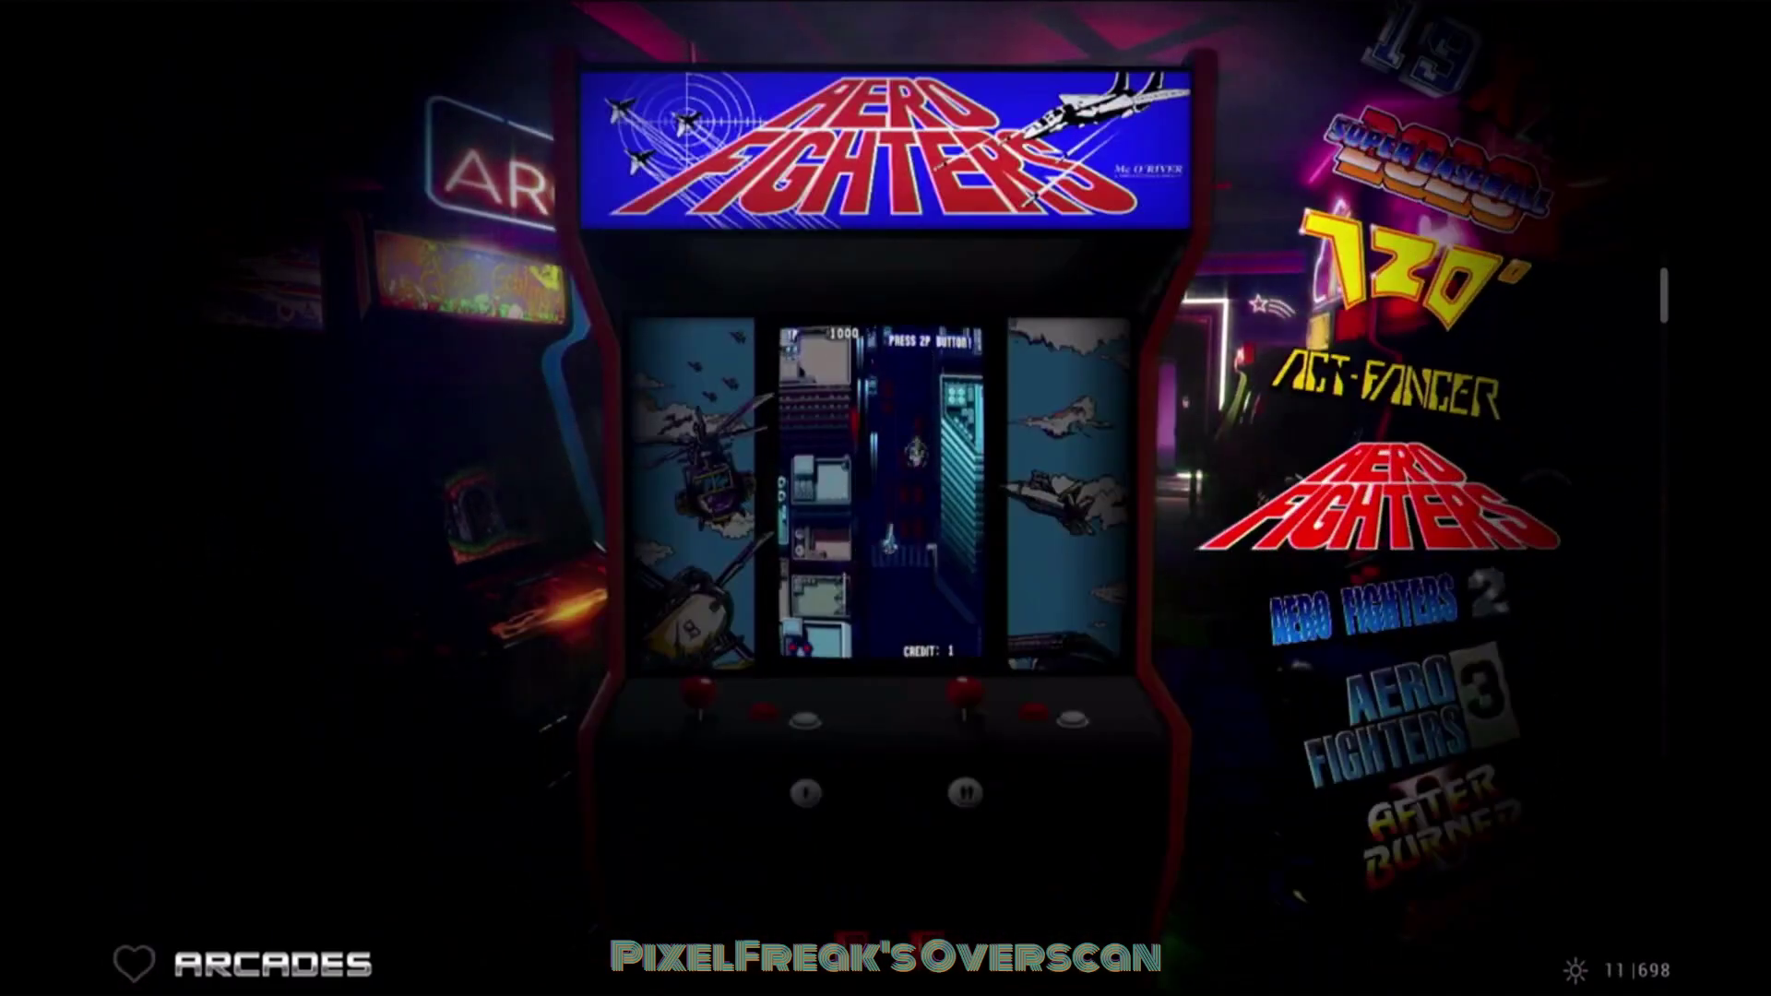
pyautogui.press('Down')
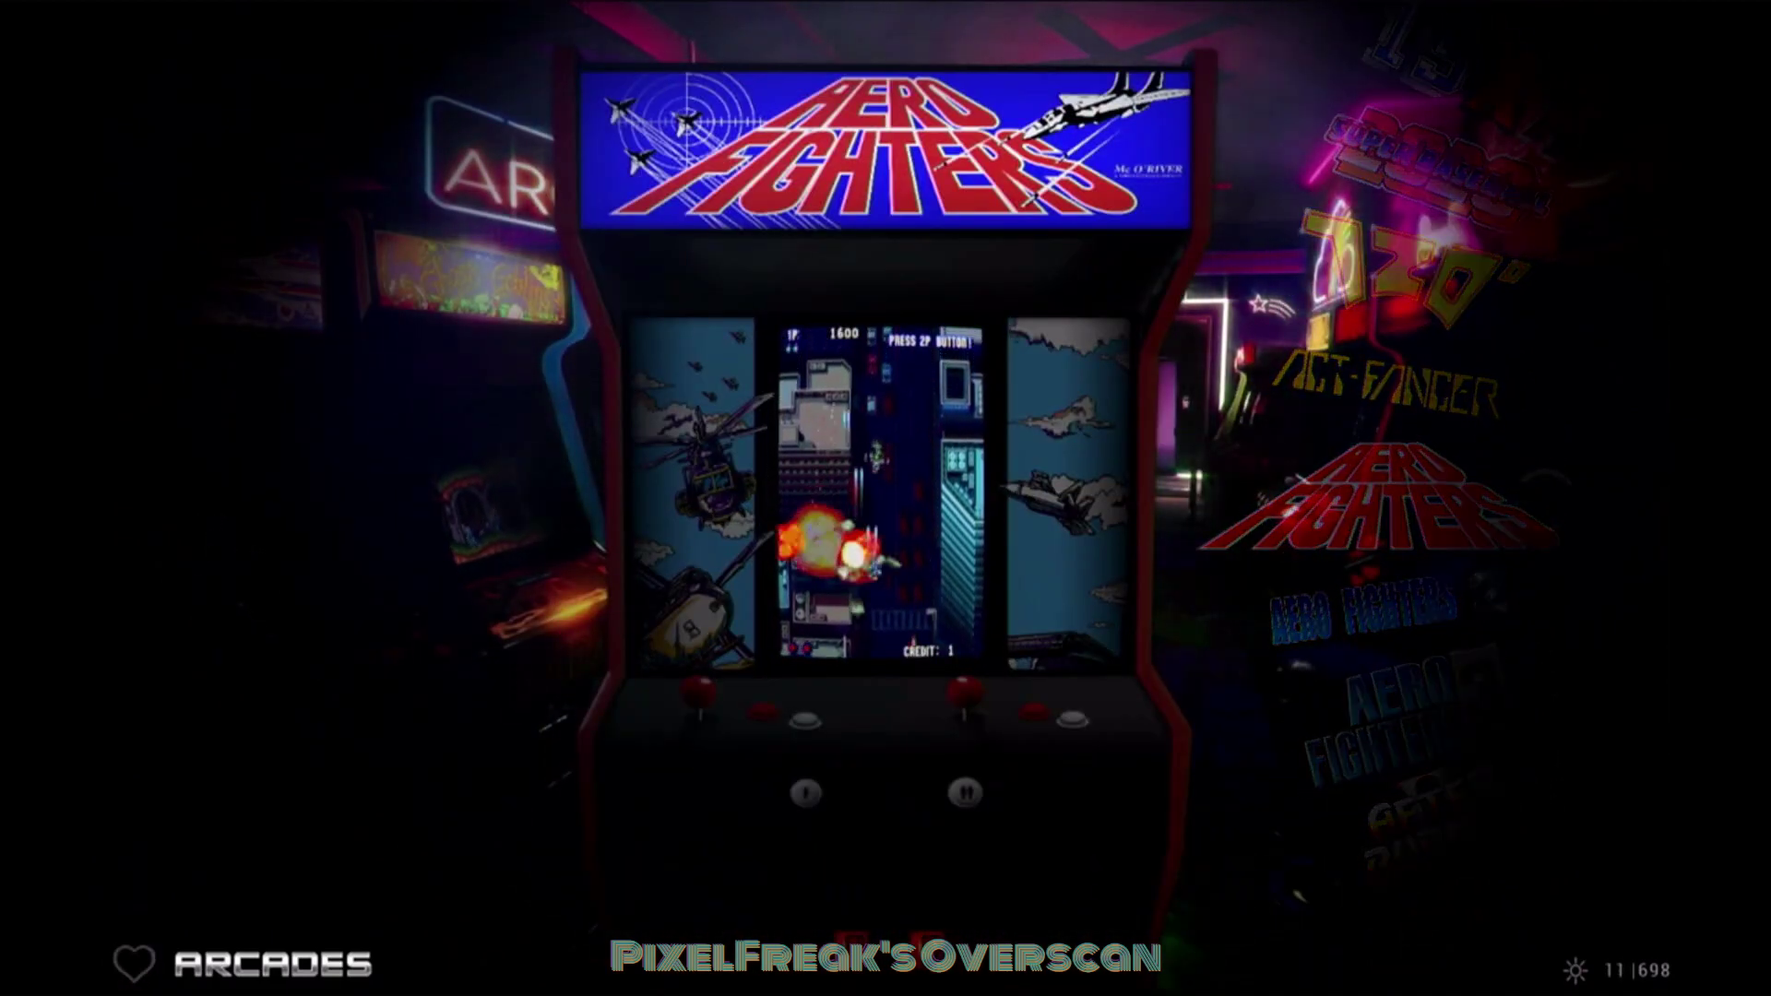
pyautogui.press('Down')
pyautogui.press('Down')
pyautogui.press('Down')
pyautogui.press('Down')
pyautogui.press('Down')
pyautogui.press('Down')
pyautogui.press('Down')
pyautogui.press('Down')
pyautogui.press('Down')
pyautogui.press('Down')
pyautogui.press('Down')
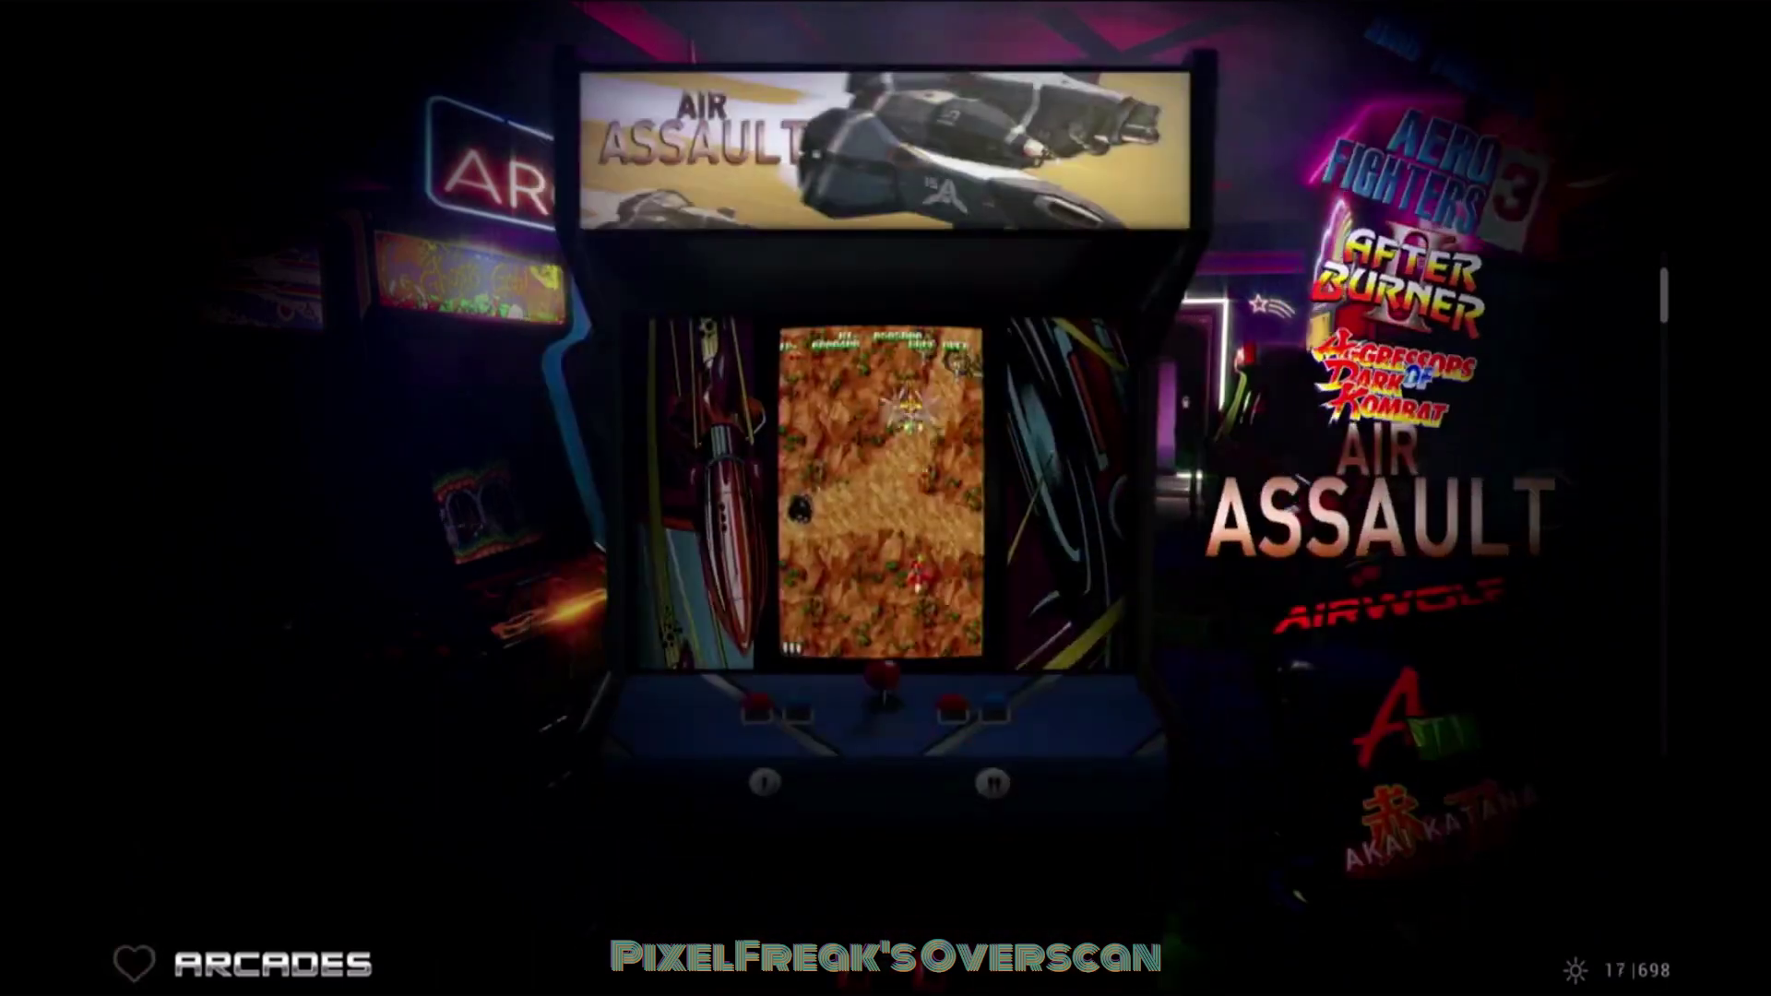
# Jump the Arcades list to the F games, step through them, and change collection.
pyautogui.press('pagedown')
pyautogui.press('pagedown')
pyautogui.press('pagedown')
pyautogui.press('pagedown')
pyautogui.press('pagedown')
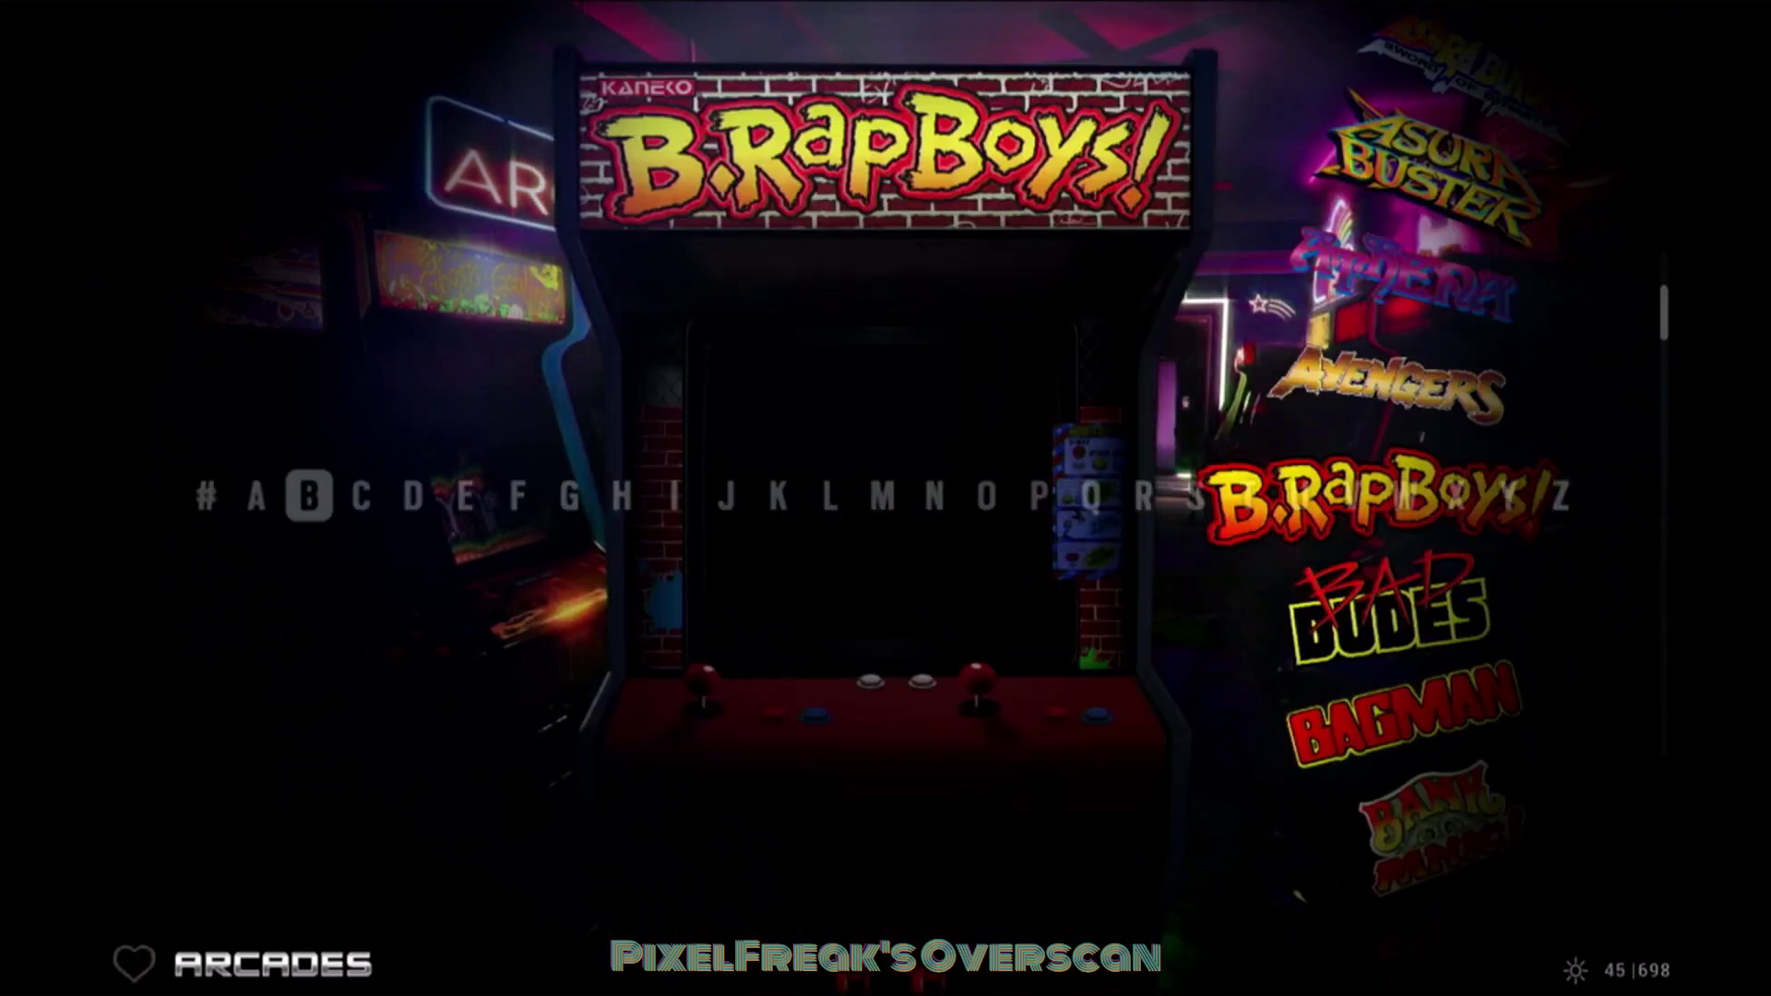
pyautogui.press('Down')
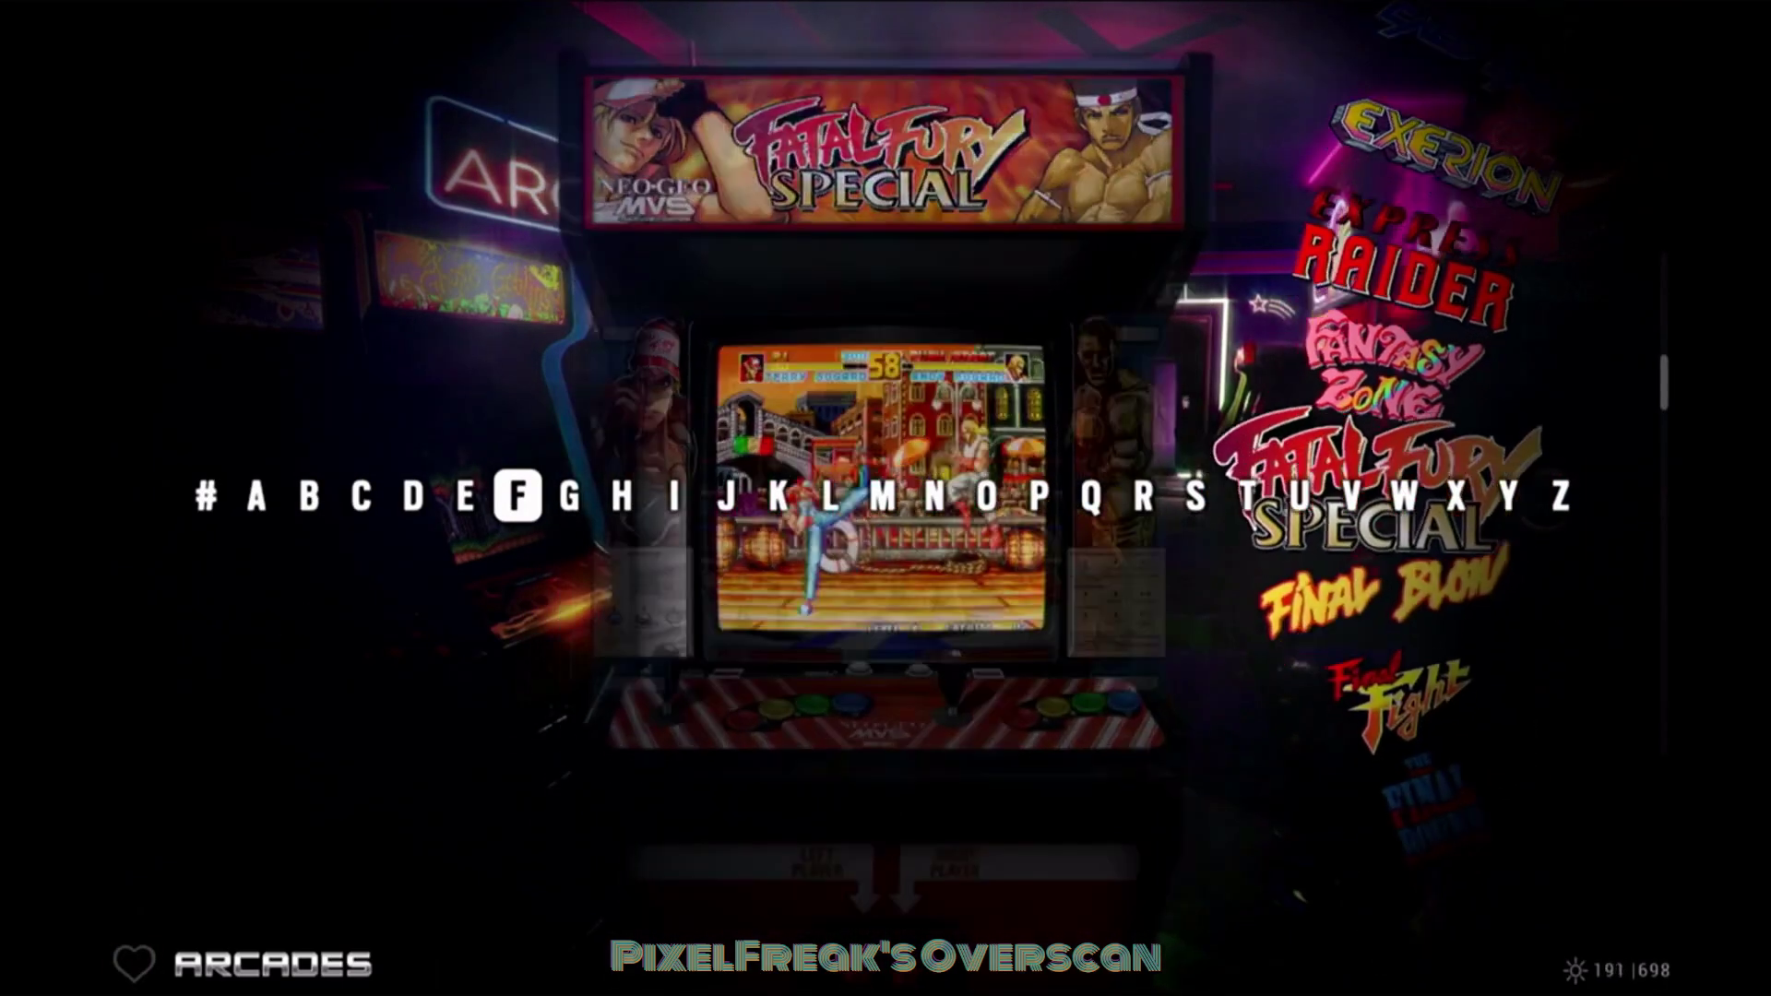
pyautogui.press('Down')
pyautogui.press('Right')
# Switch collections to Old School and browse between 1944 and 2020 Super Baseball.
pyautogui.press('Right')
pyautogui.press('Right')
pyautogui.press('Right')
pyautogui.press('Right')
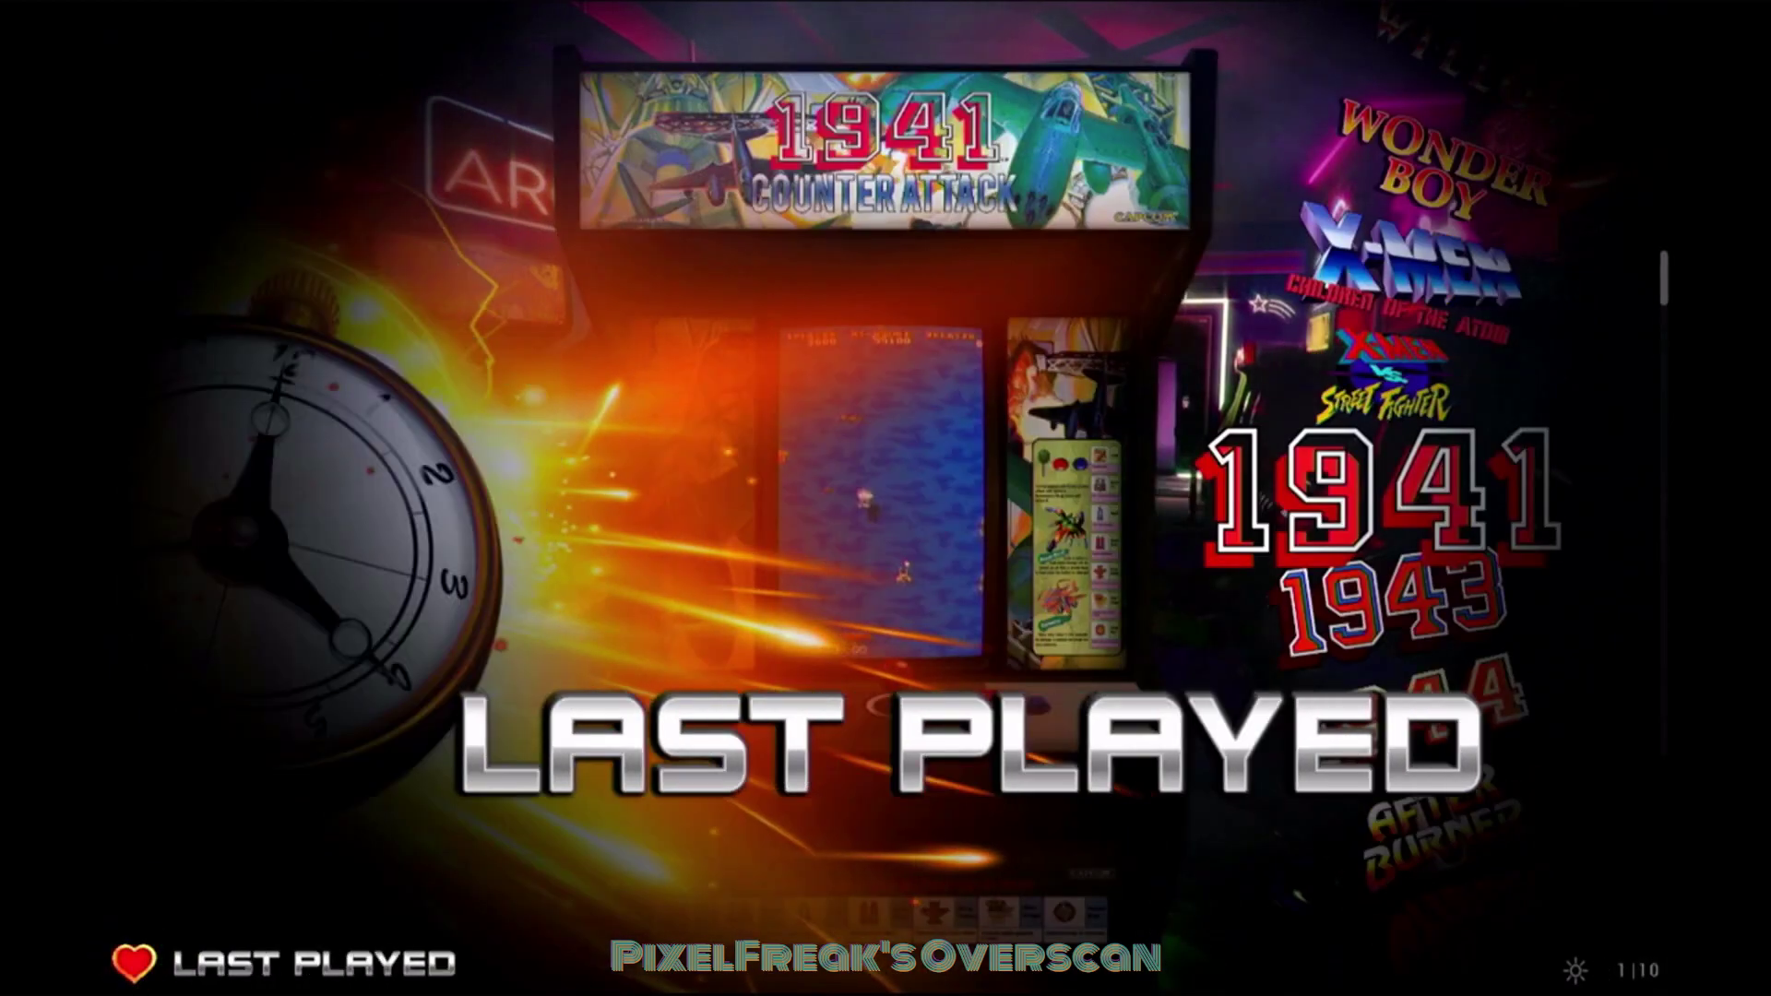
pyautogui.press('Right')
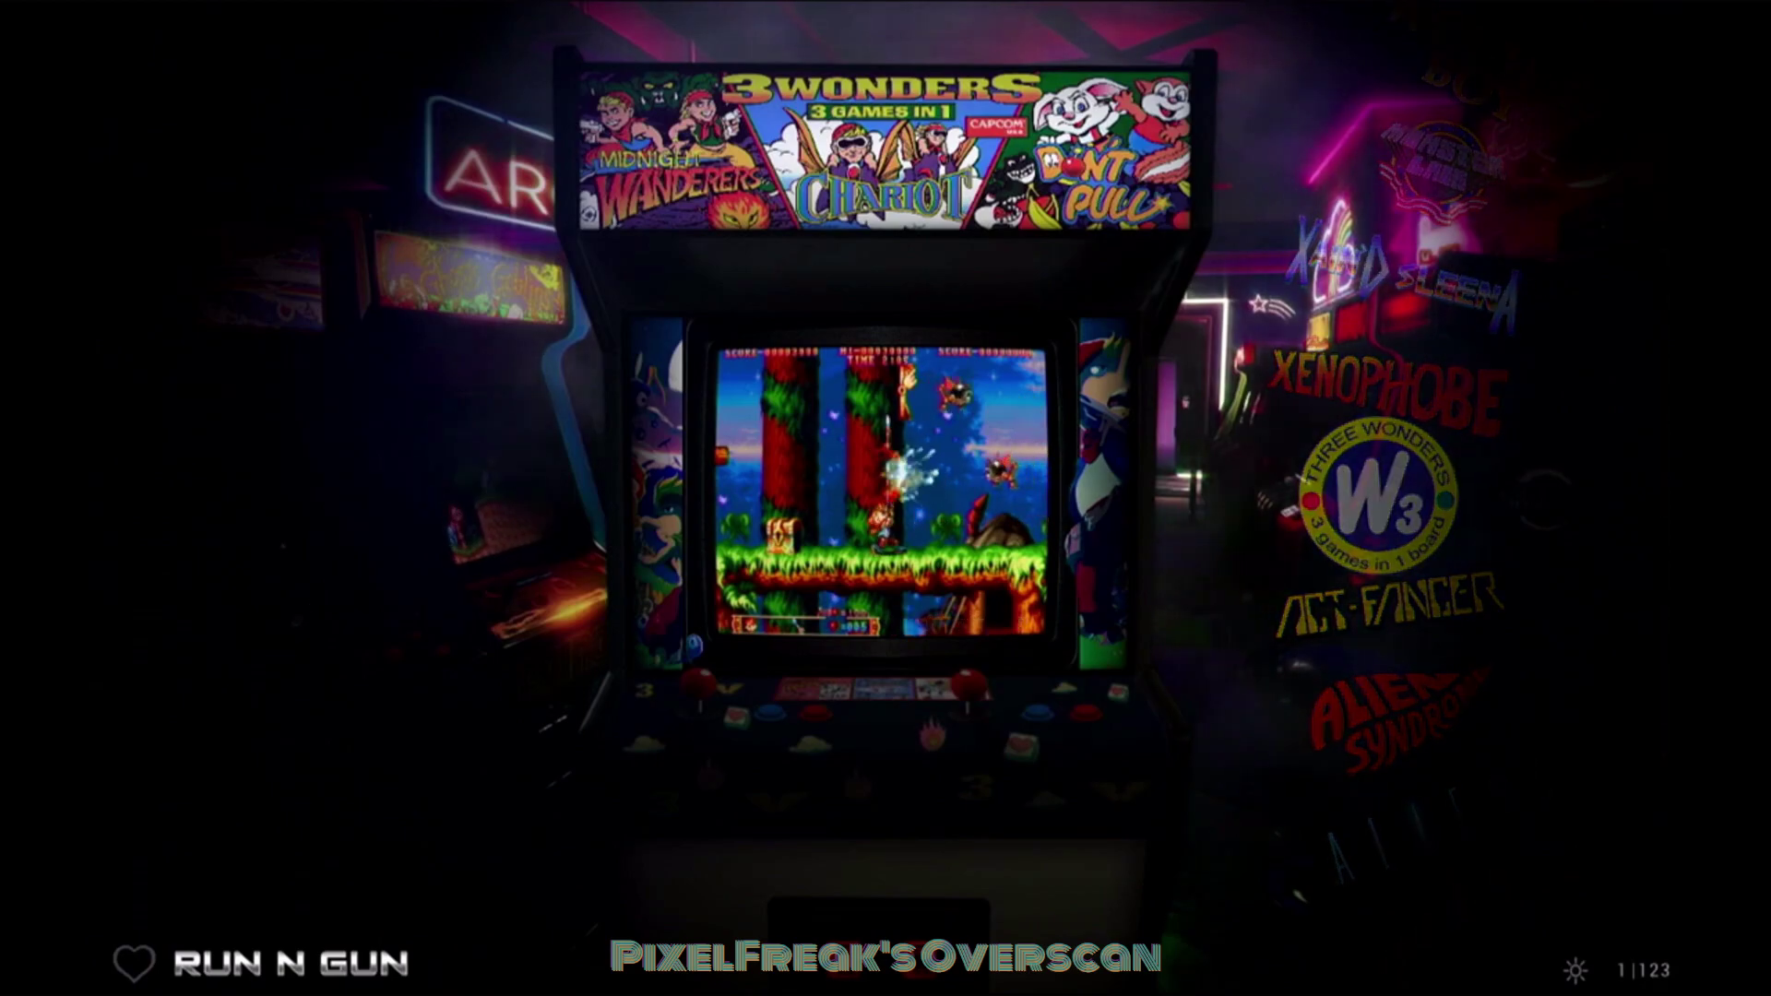
pyautogui.press('Left')
pyautogui.press('Left')
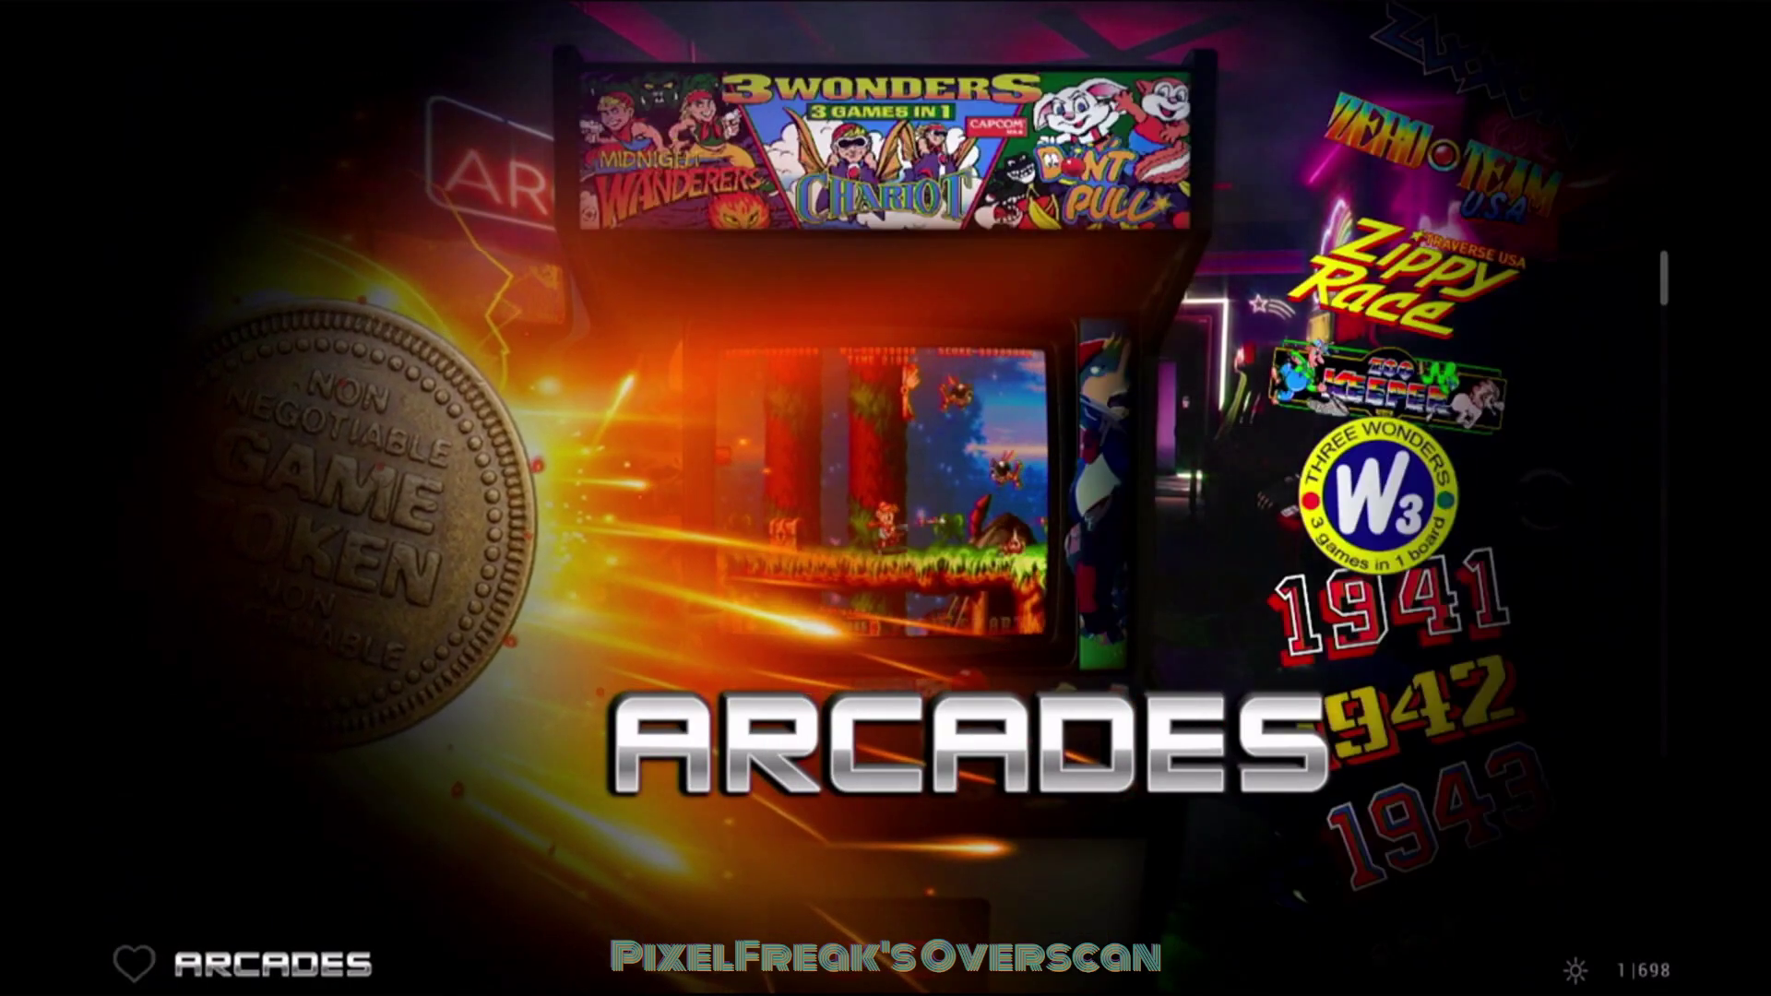
pyautogui.press('Down')
pyautogui.press('Down')
pyautogui.press('Down')
pyautogui.press('Down')
pyautogui.press('Down')
pyautogui.press('Down')
pyautogui.press('Down')
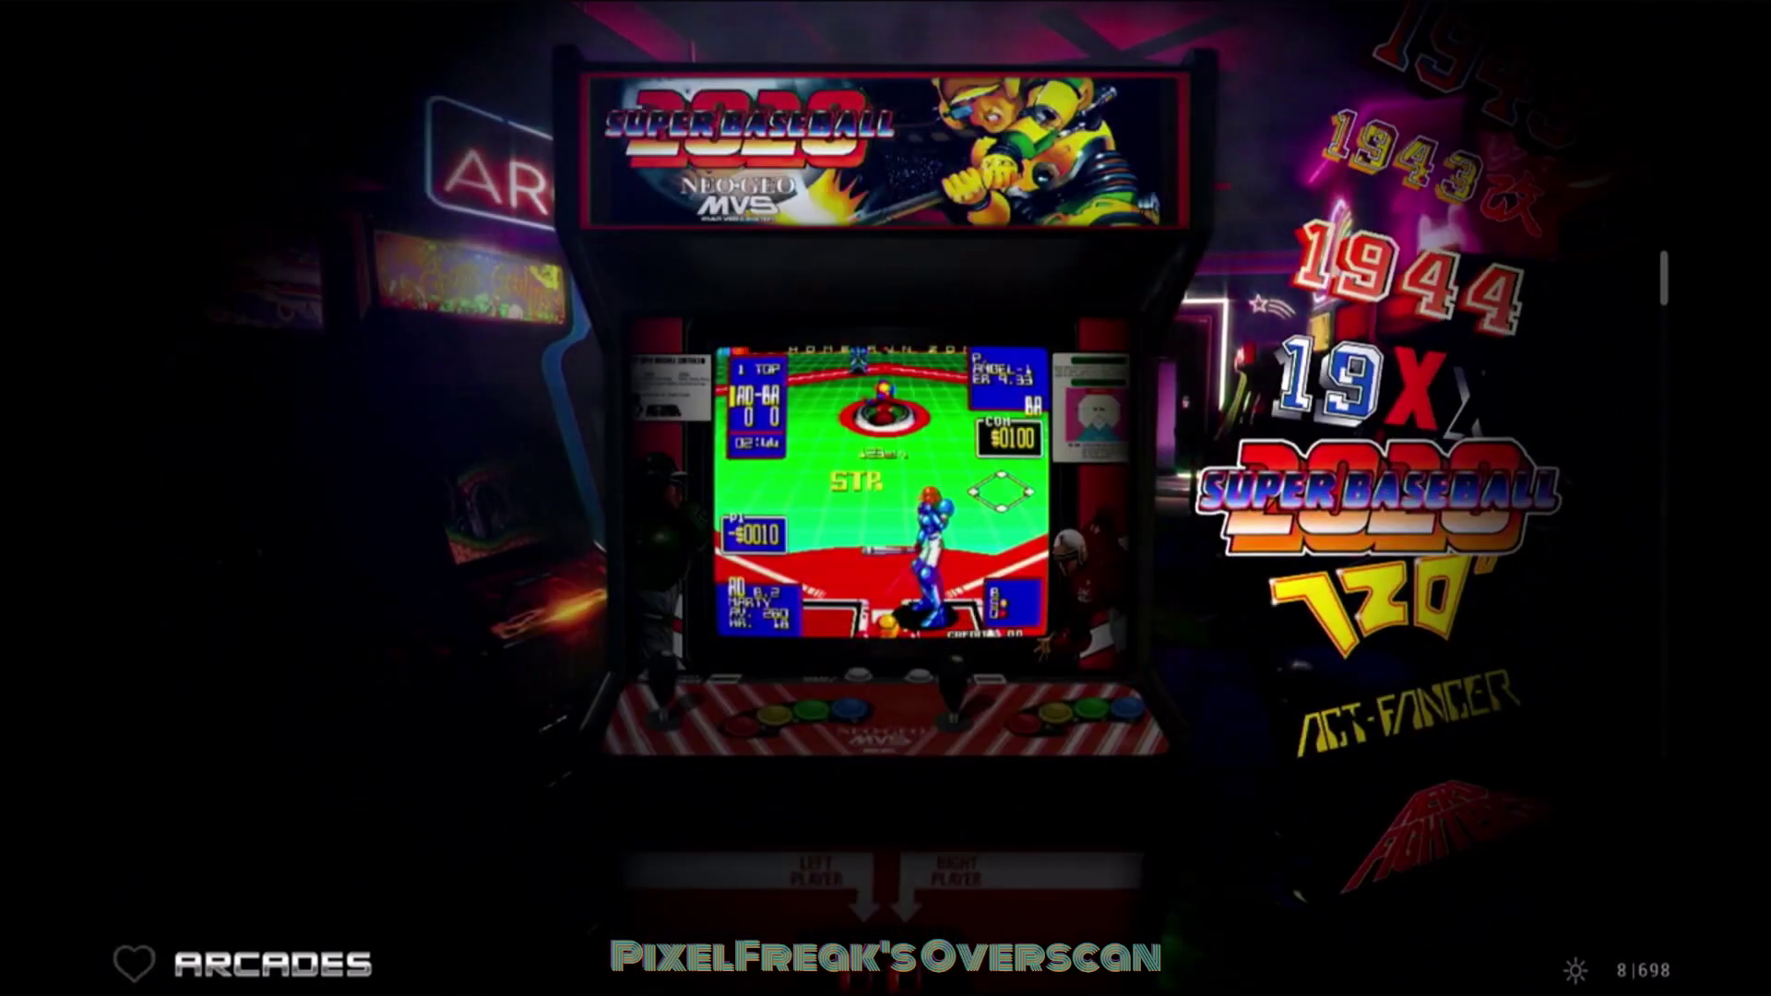
pyautogui.press('Up')
pyautogui.press('Up')
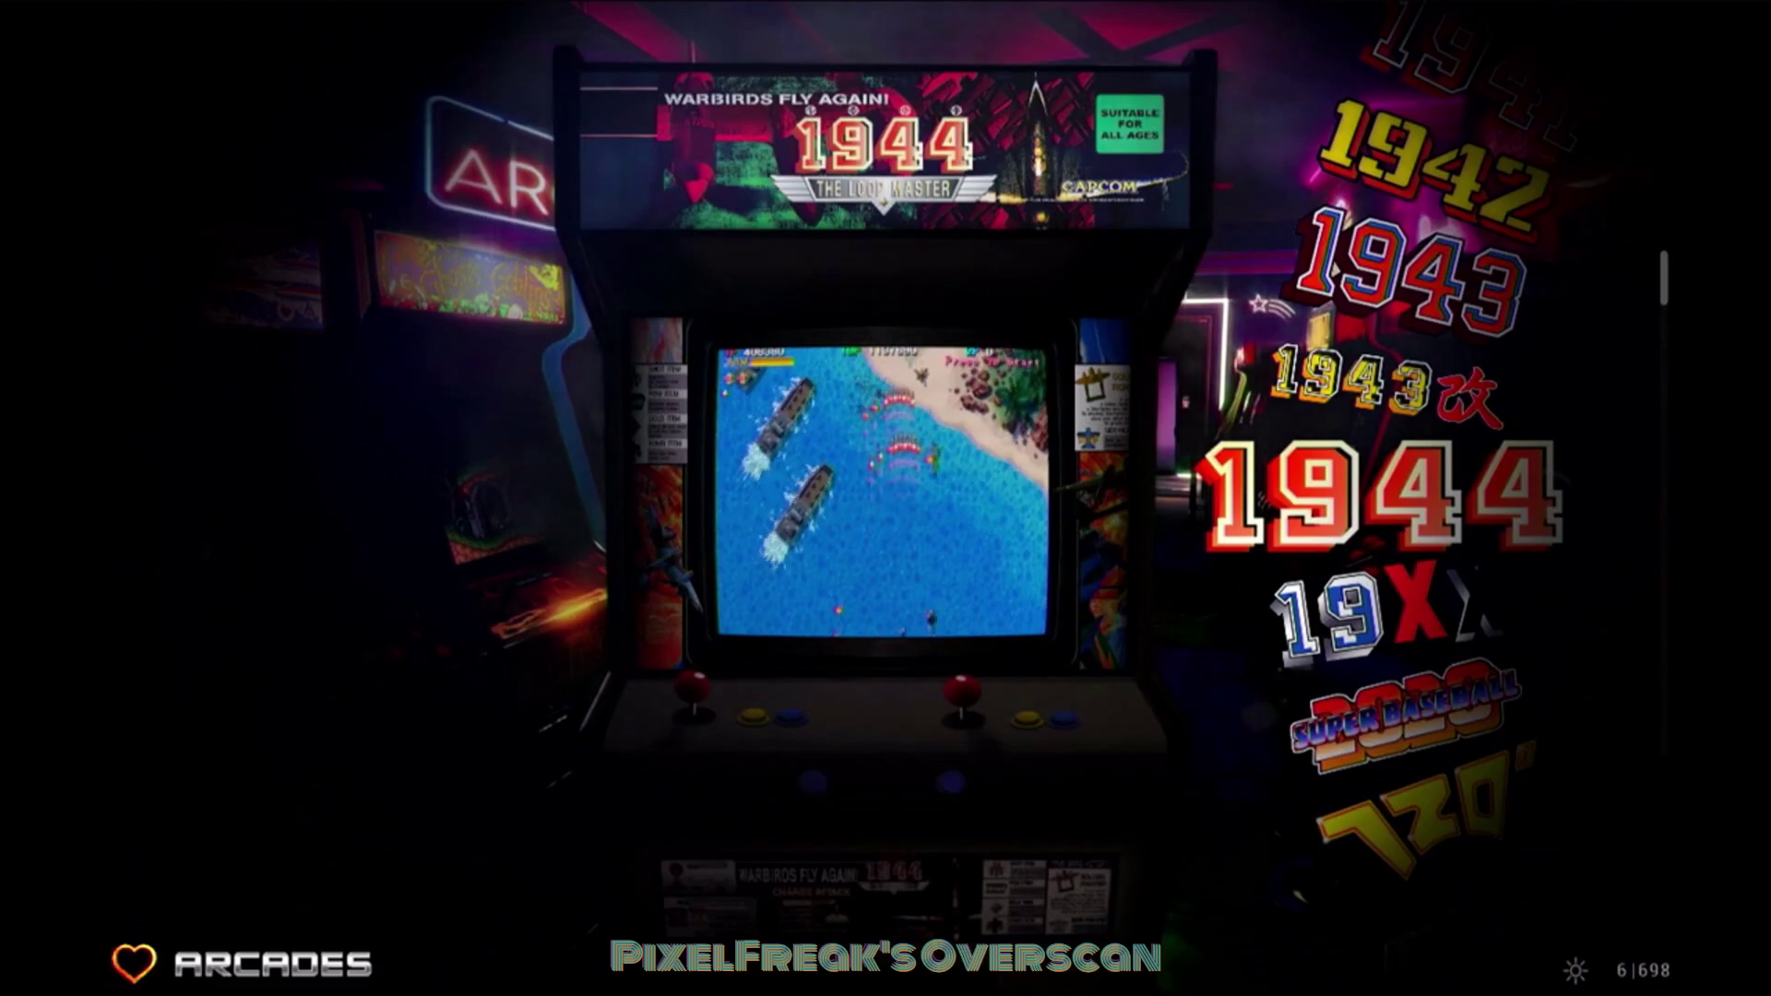
pyautogui.press('Down')
pyautogui.press('Down')
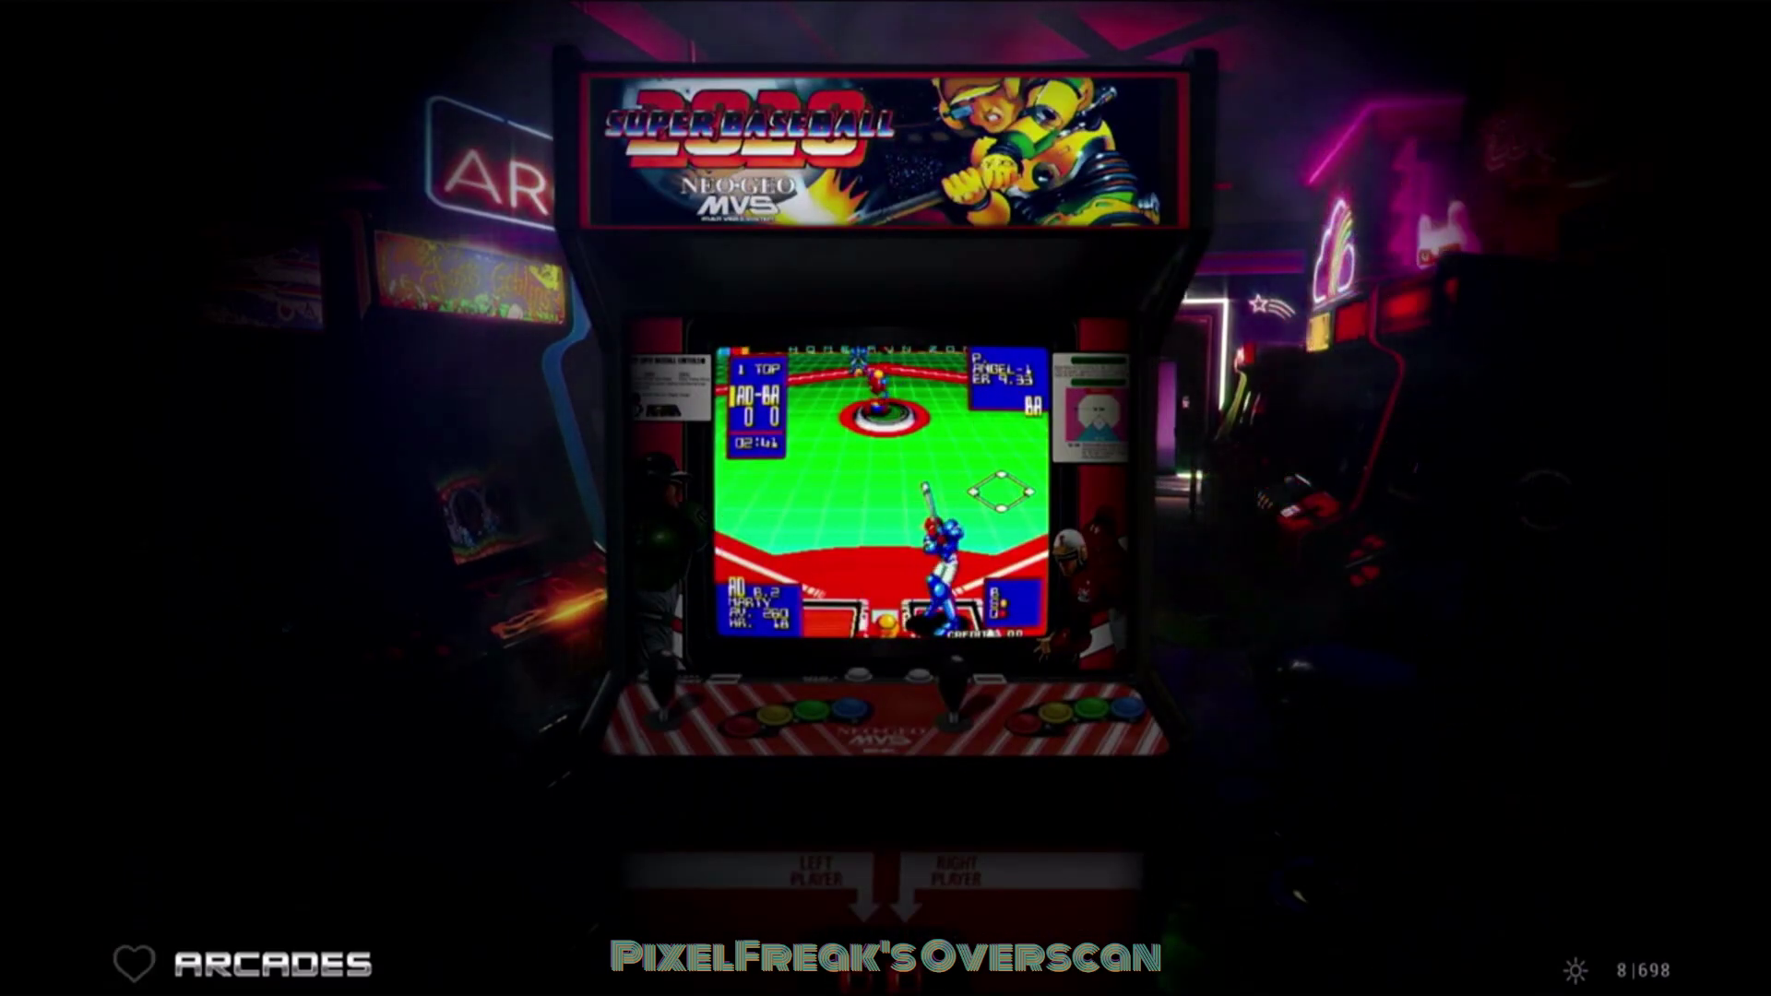
# Cycle through All Games, Settings, Puzzler, Sports, Shoot Em Ups, Fight Club, Run N Gun and Beat Em Ups.
pyautogui.press('Left')
pyautogui.press('Left')
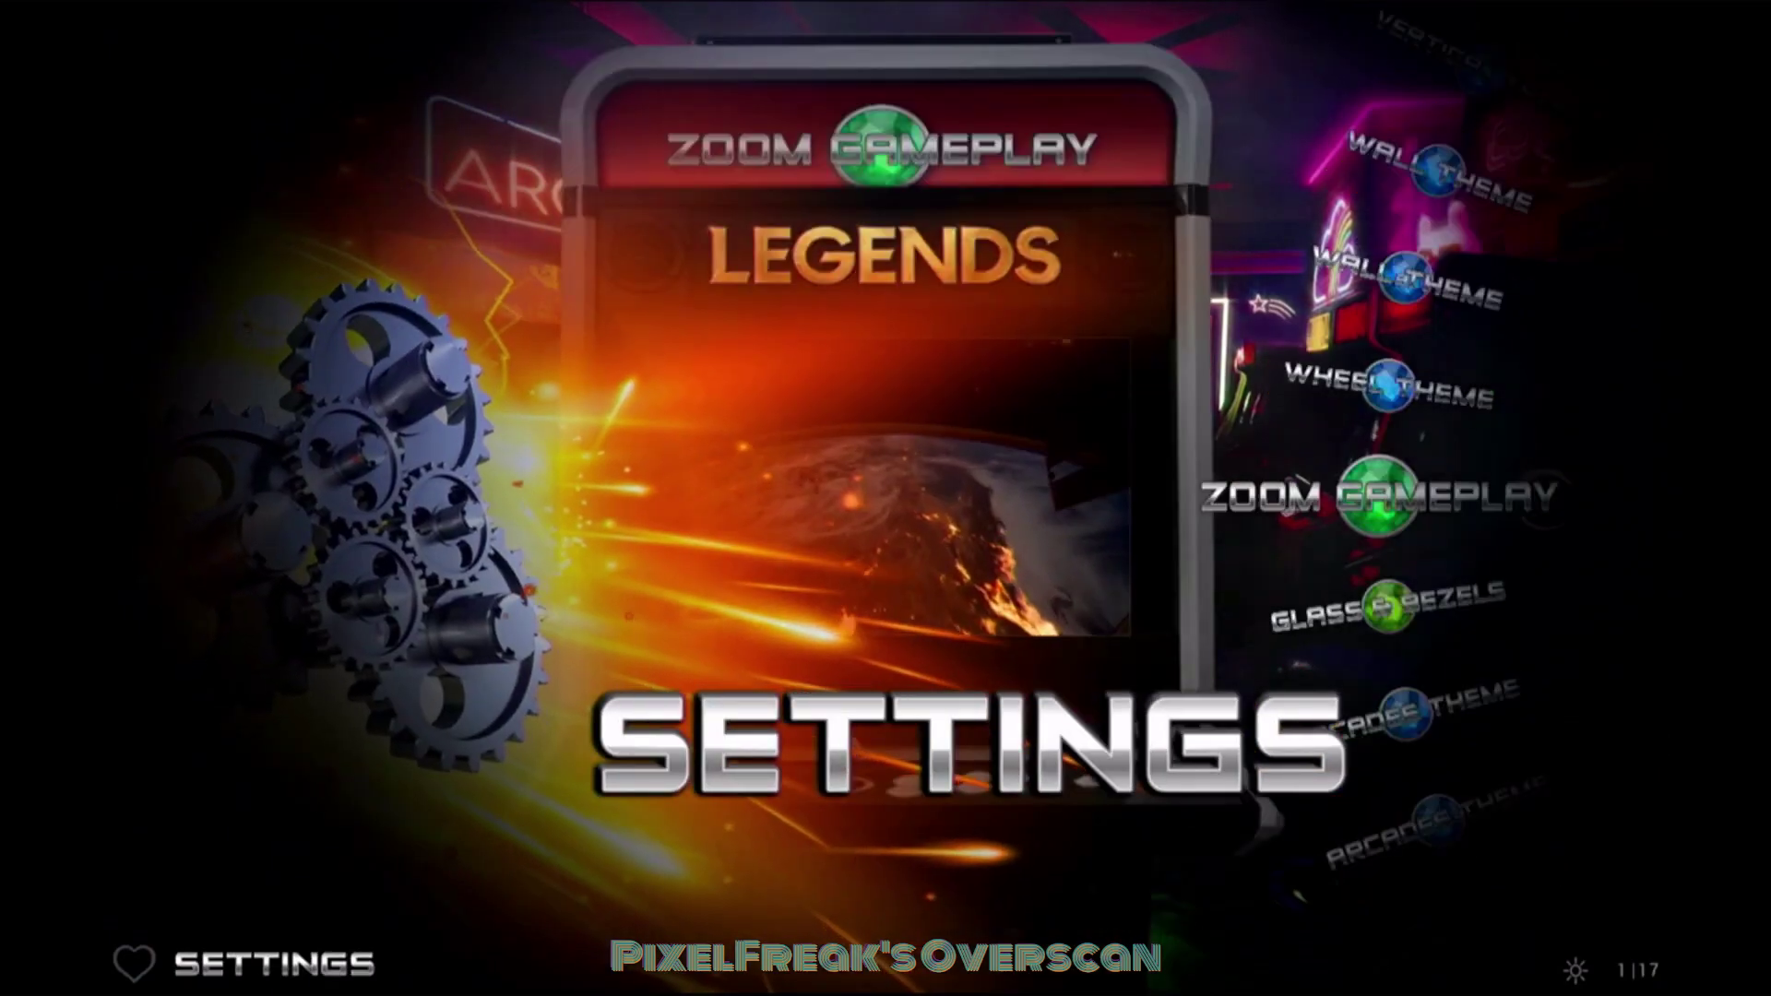
pyautogui.press('Left')
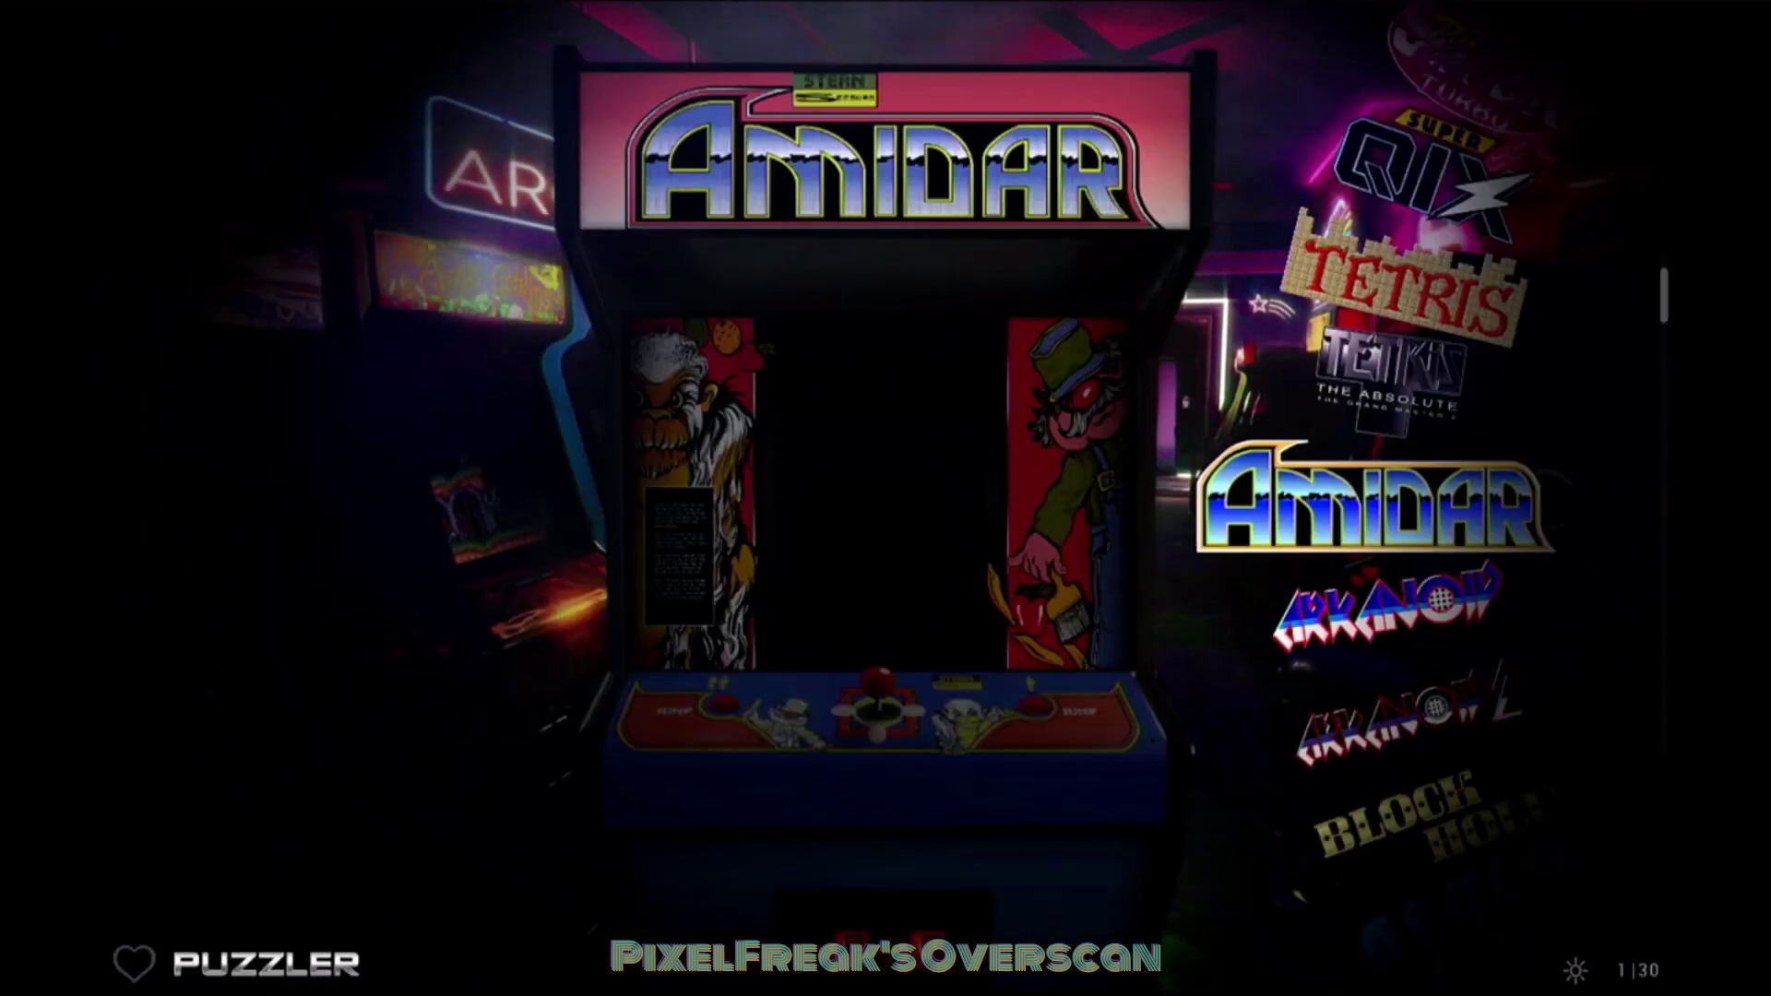
pyautogui.press('Left')
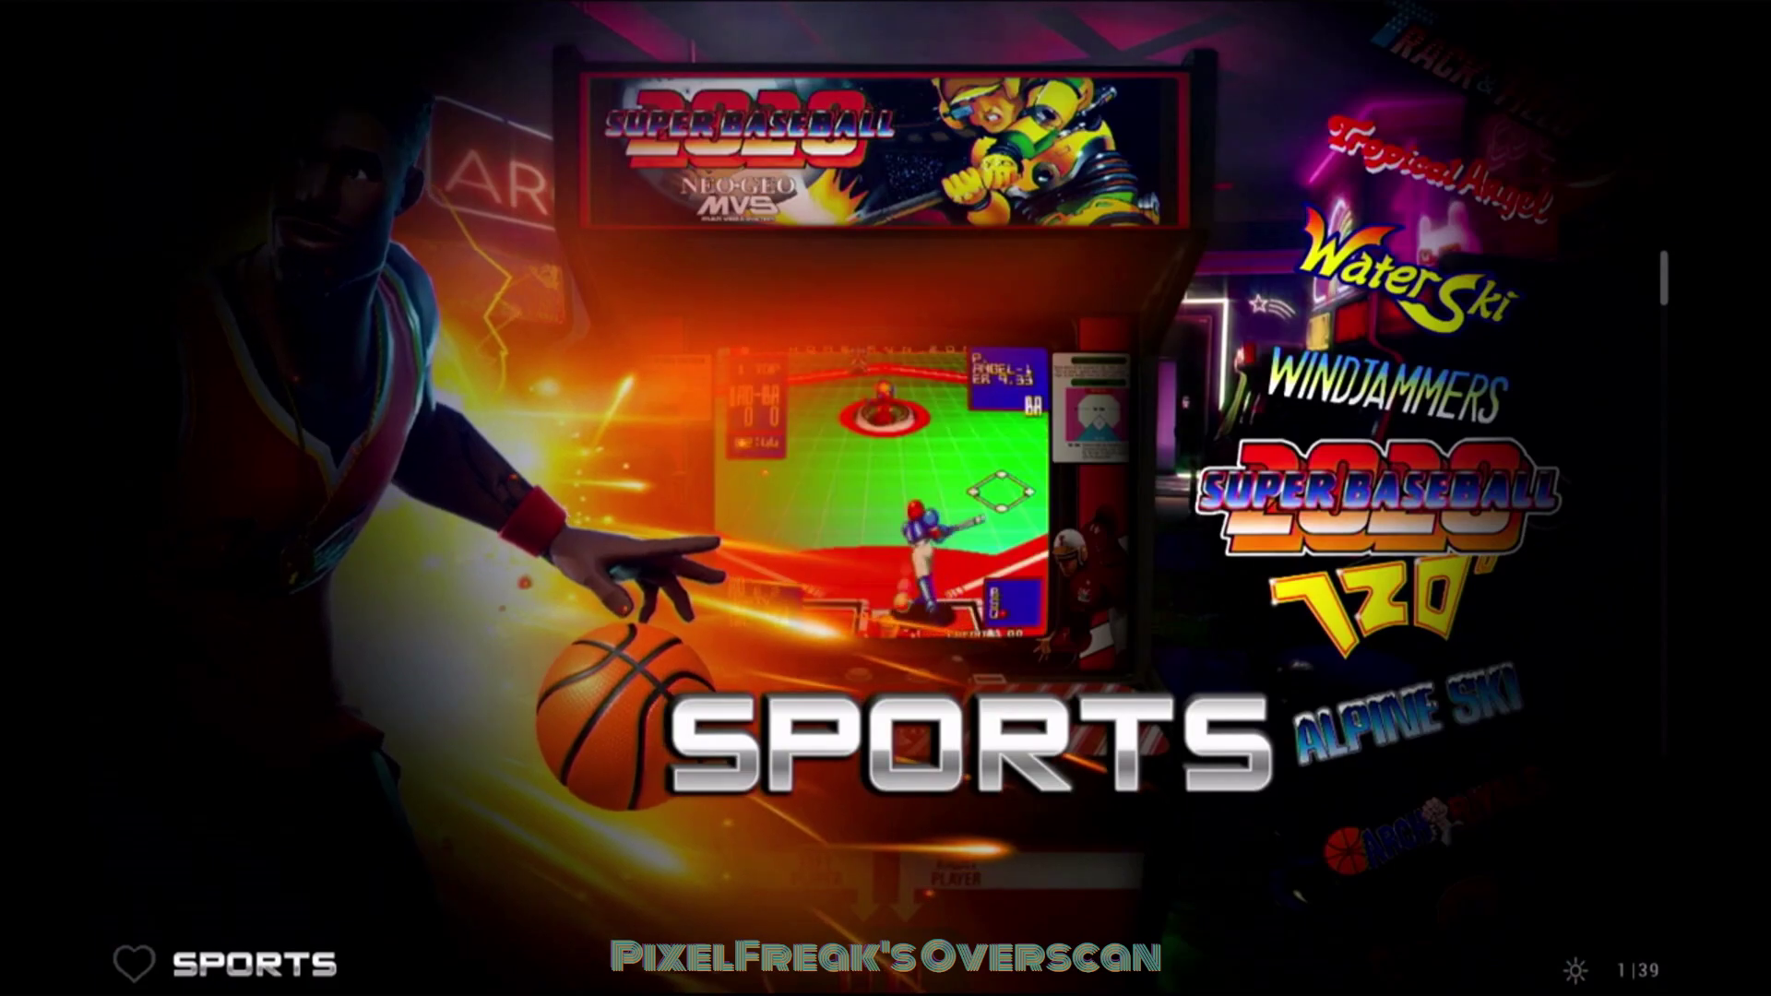
pyautogui.press('Left')
pyautogui.press('Left')
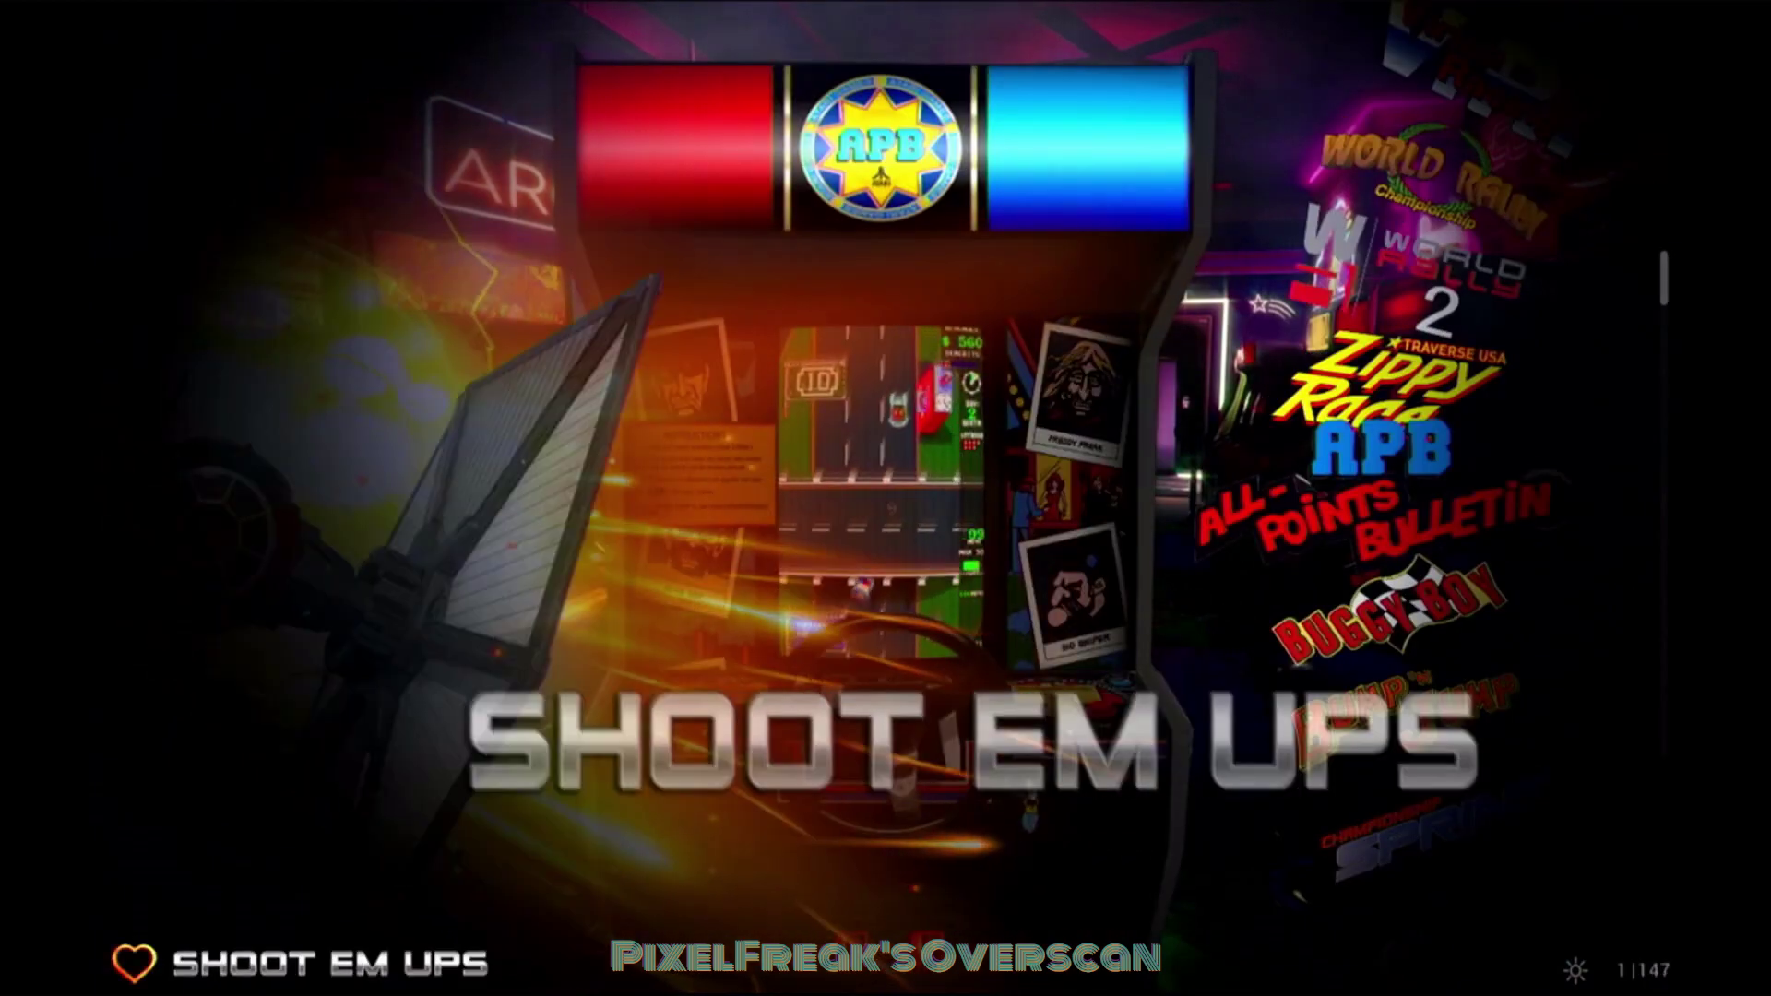
pyautogui.press('Left')
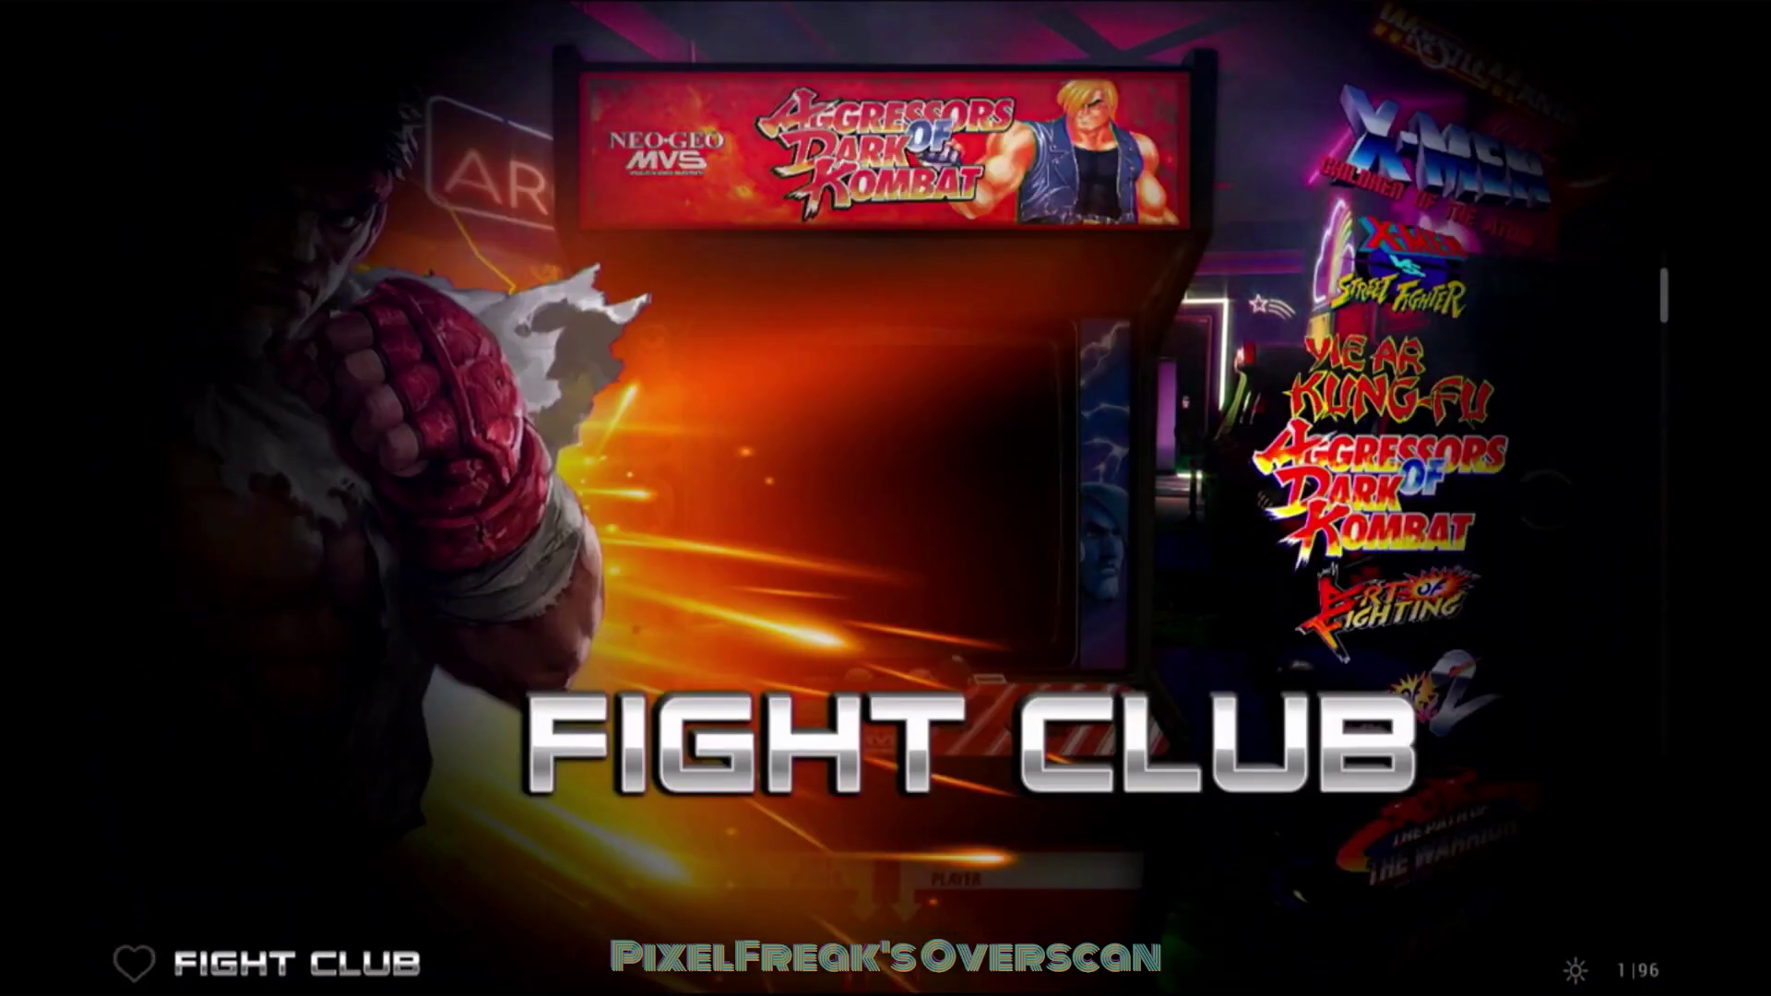
pyautogui.press('Left')
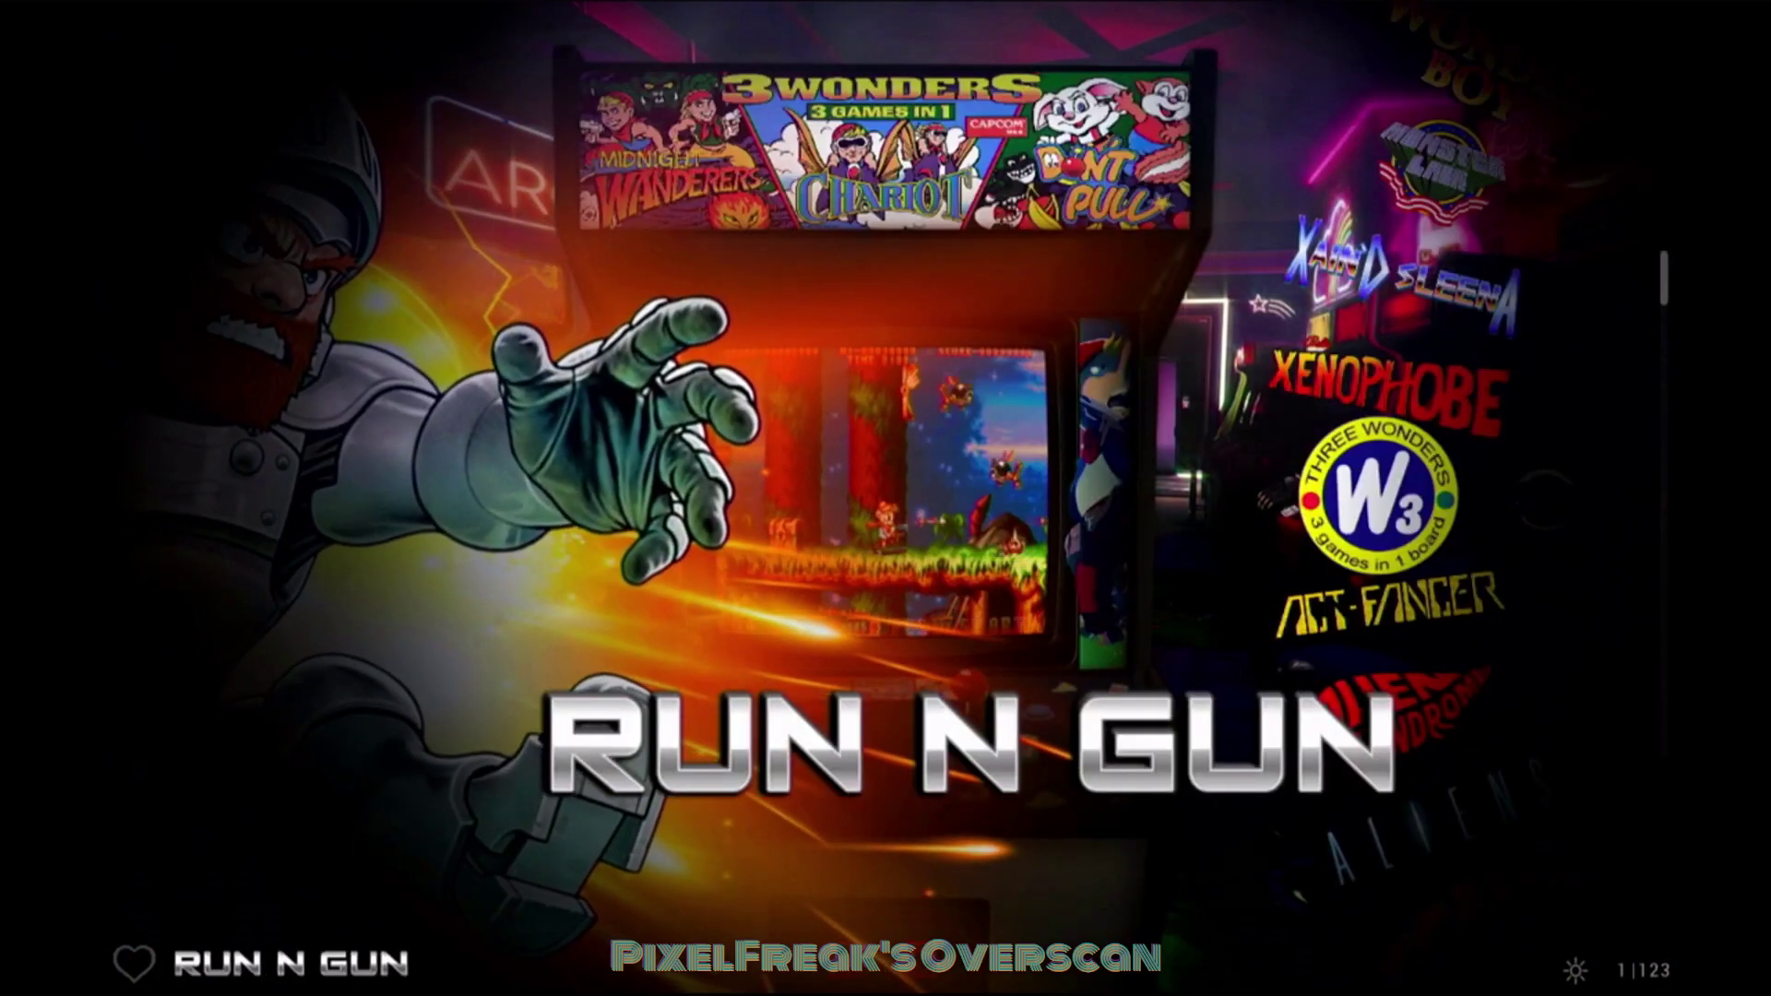
pyautogui.press('Left')
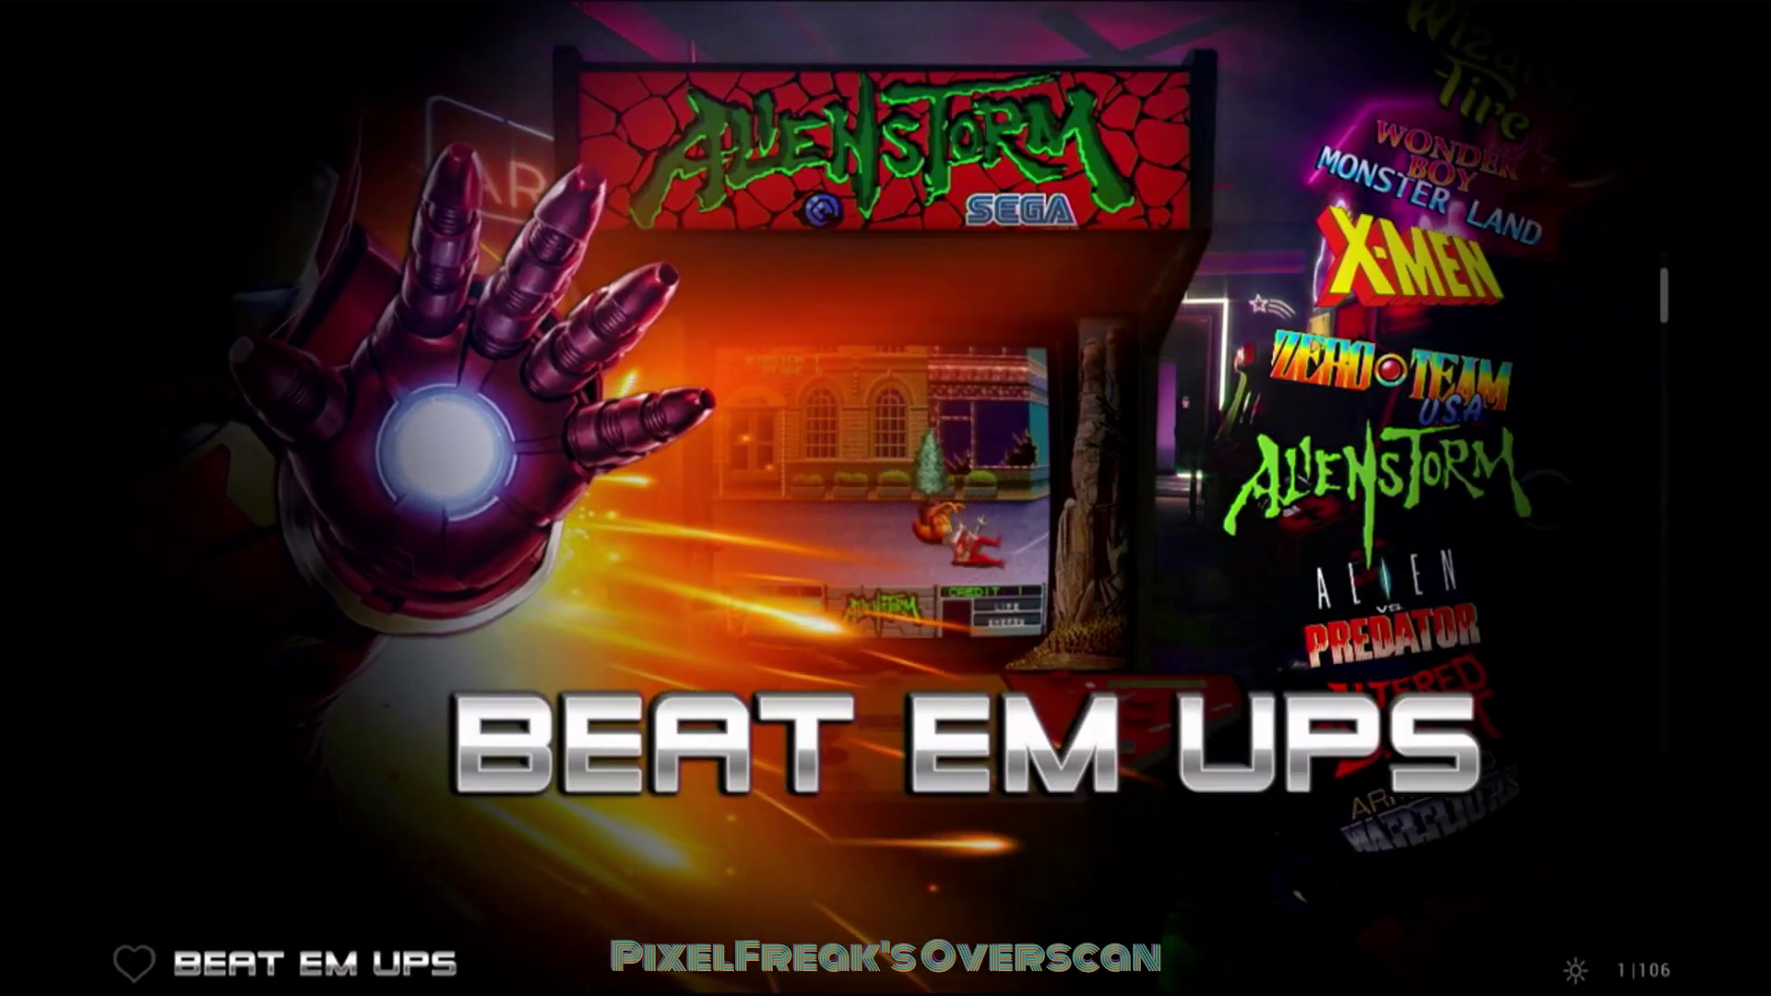
# Continue via Old School, Consoles and Arcades to All Games, reach 1943, then exit the frontend.
pyautogui.press('Left')
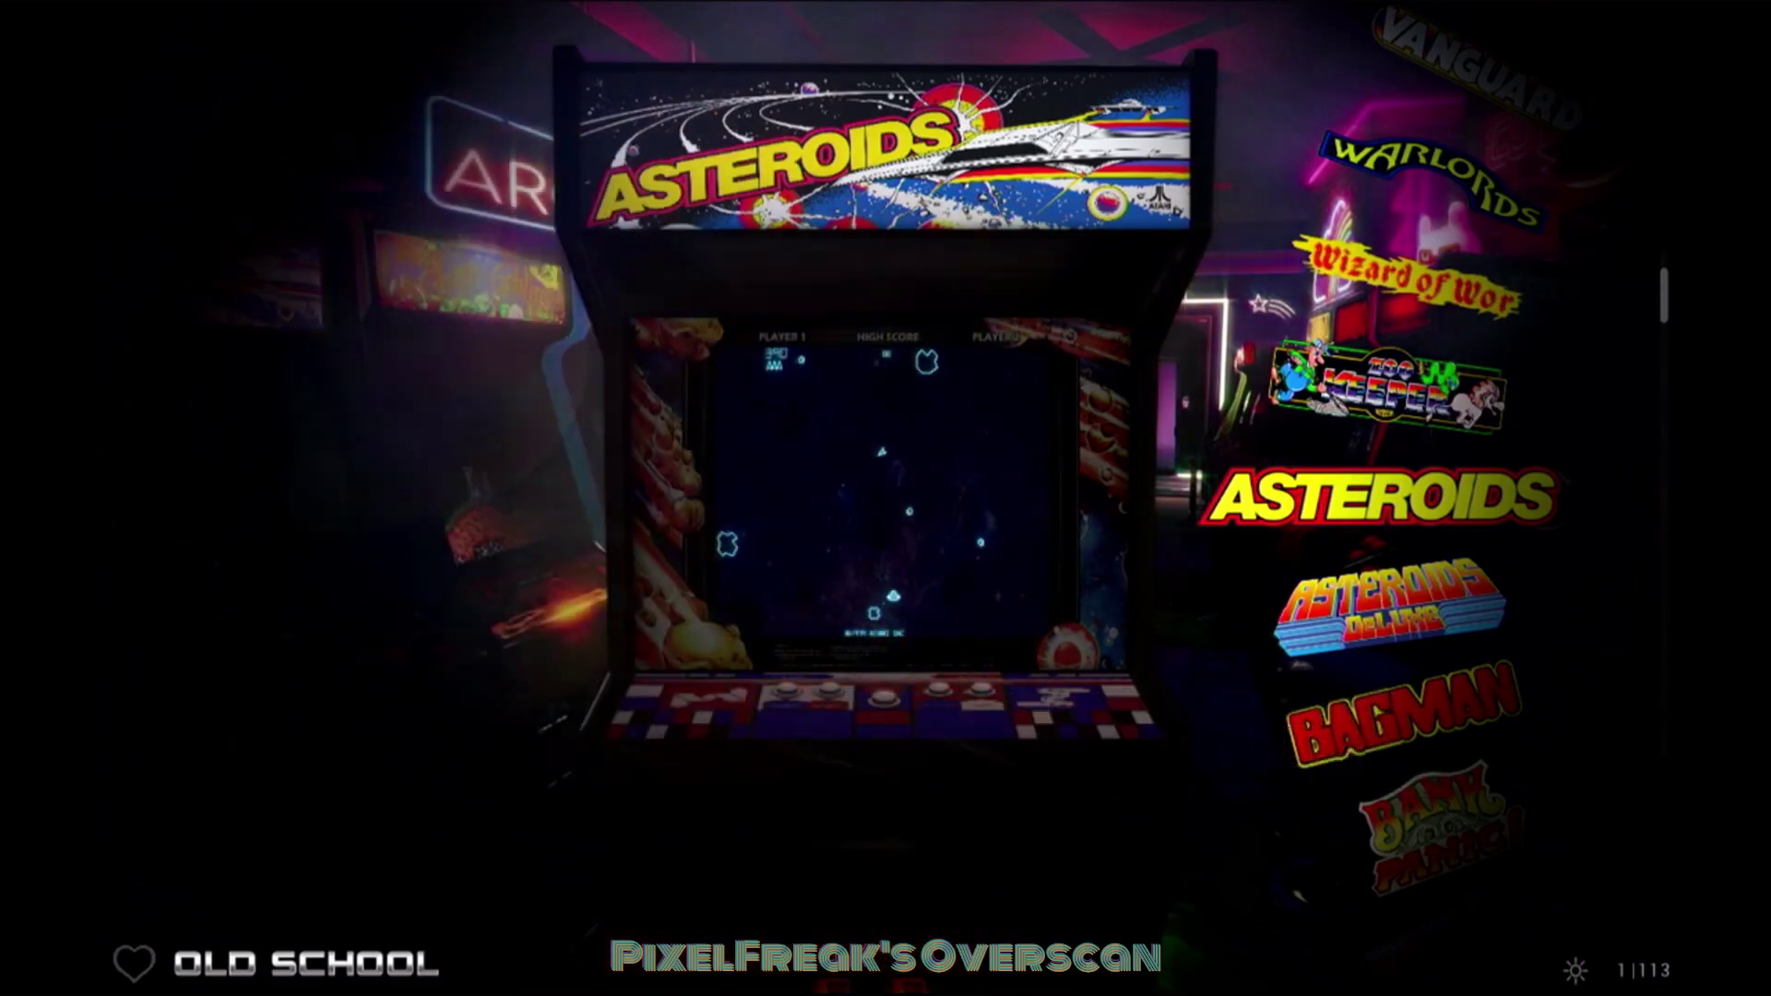
pyautogui.press('Left')
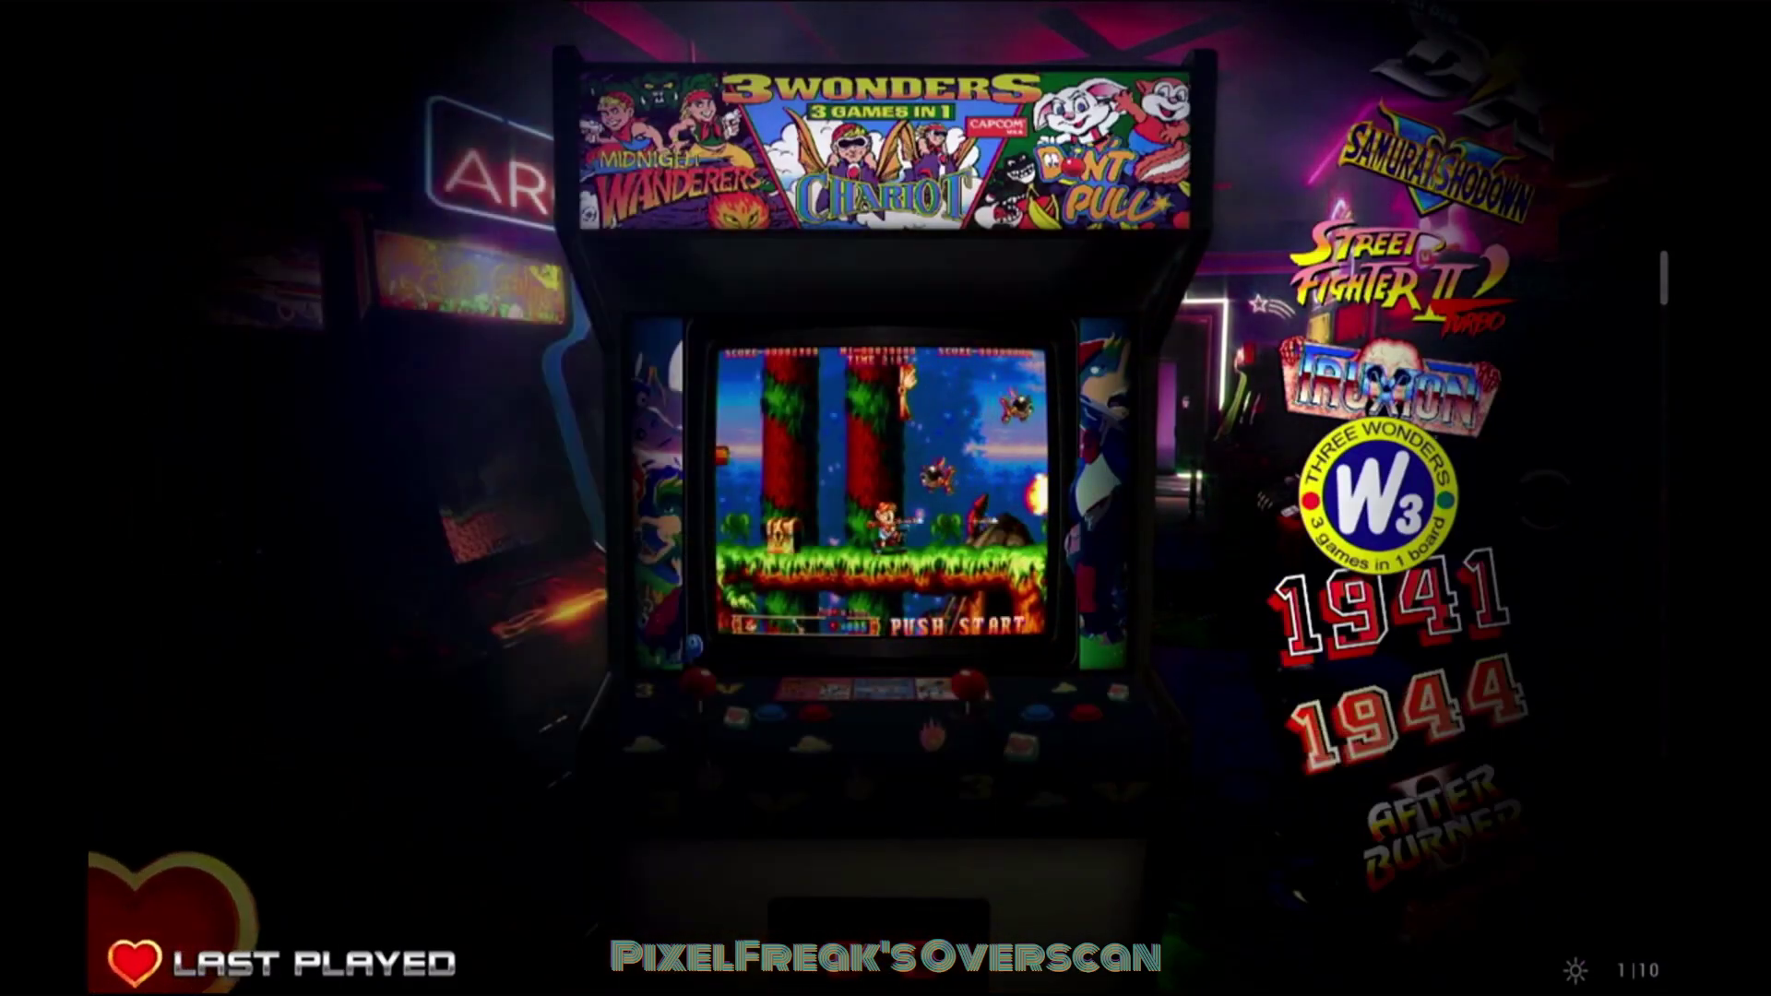
pyautogui.press('Left')
pyautogui.press('Left')
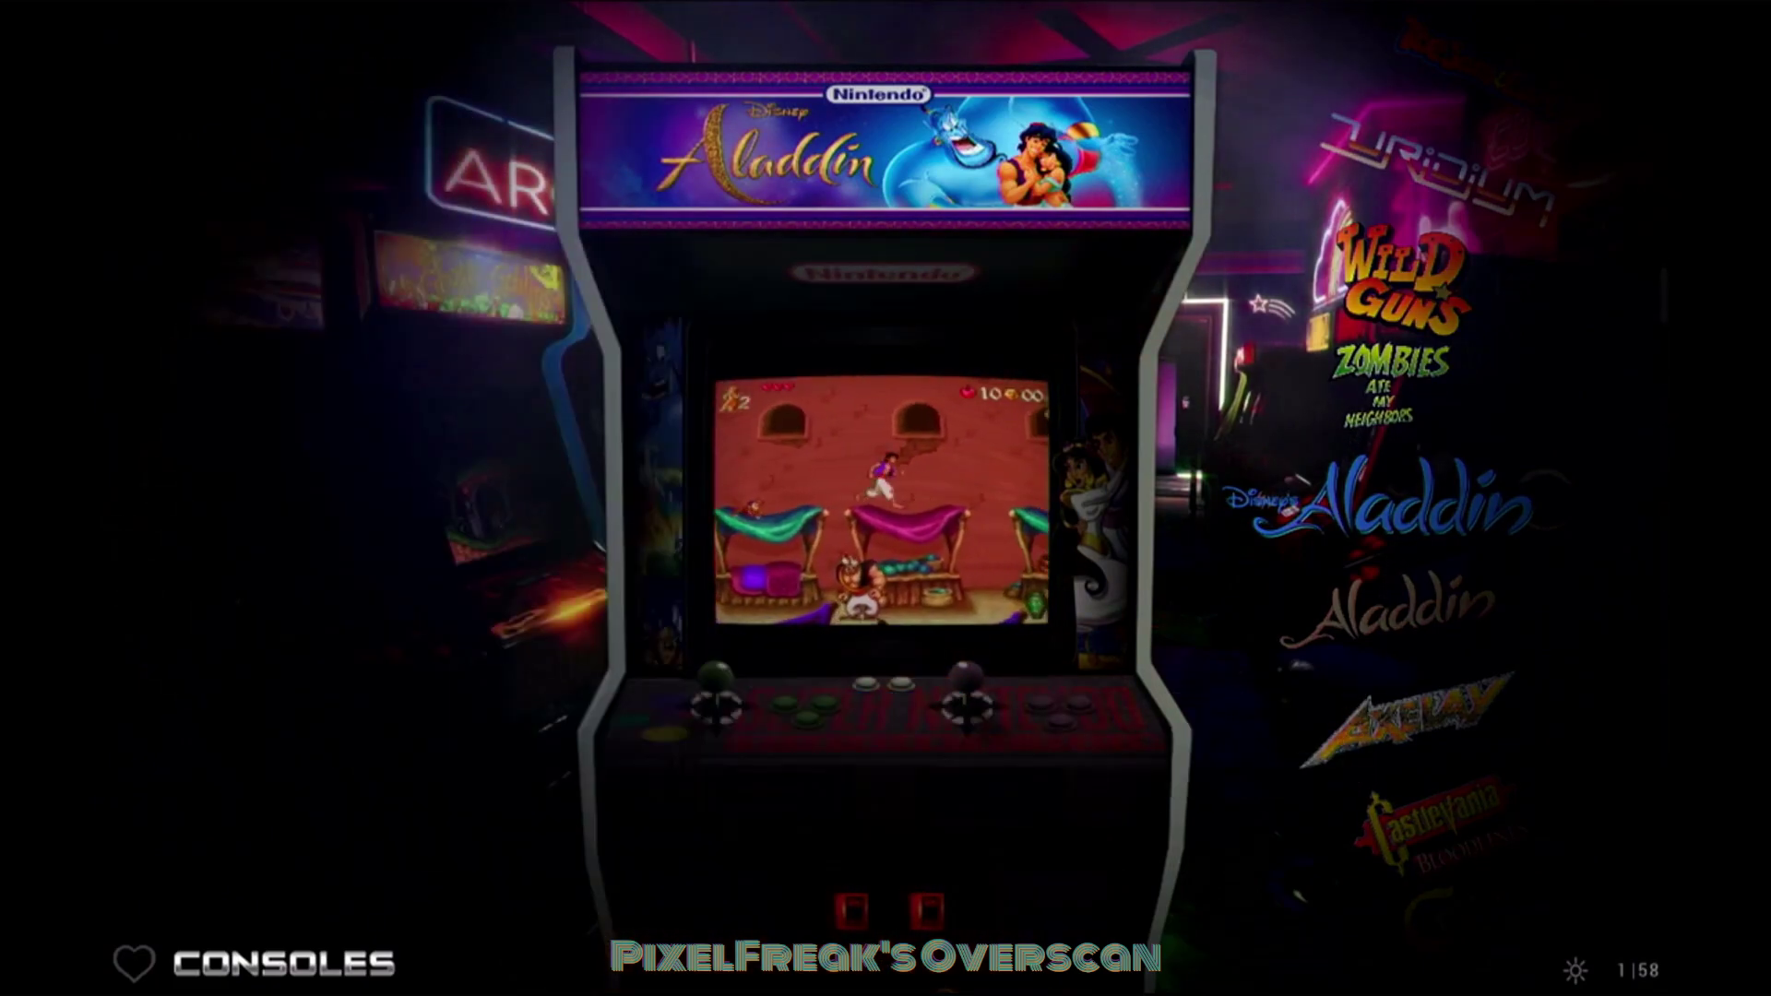
pyautogui.press('Left')
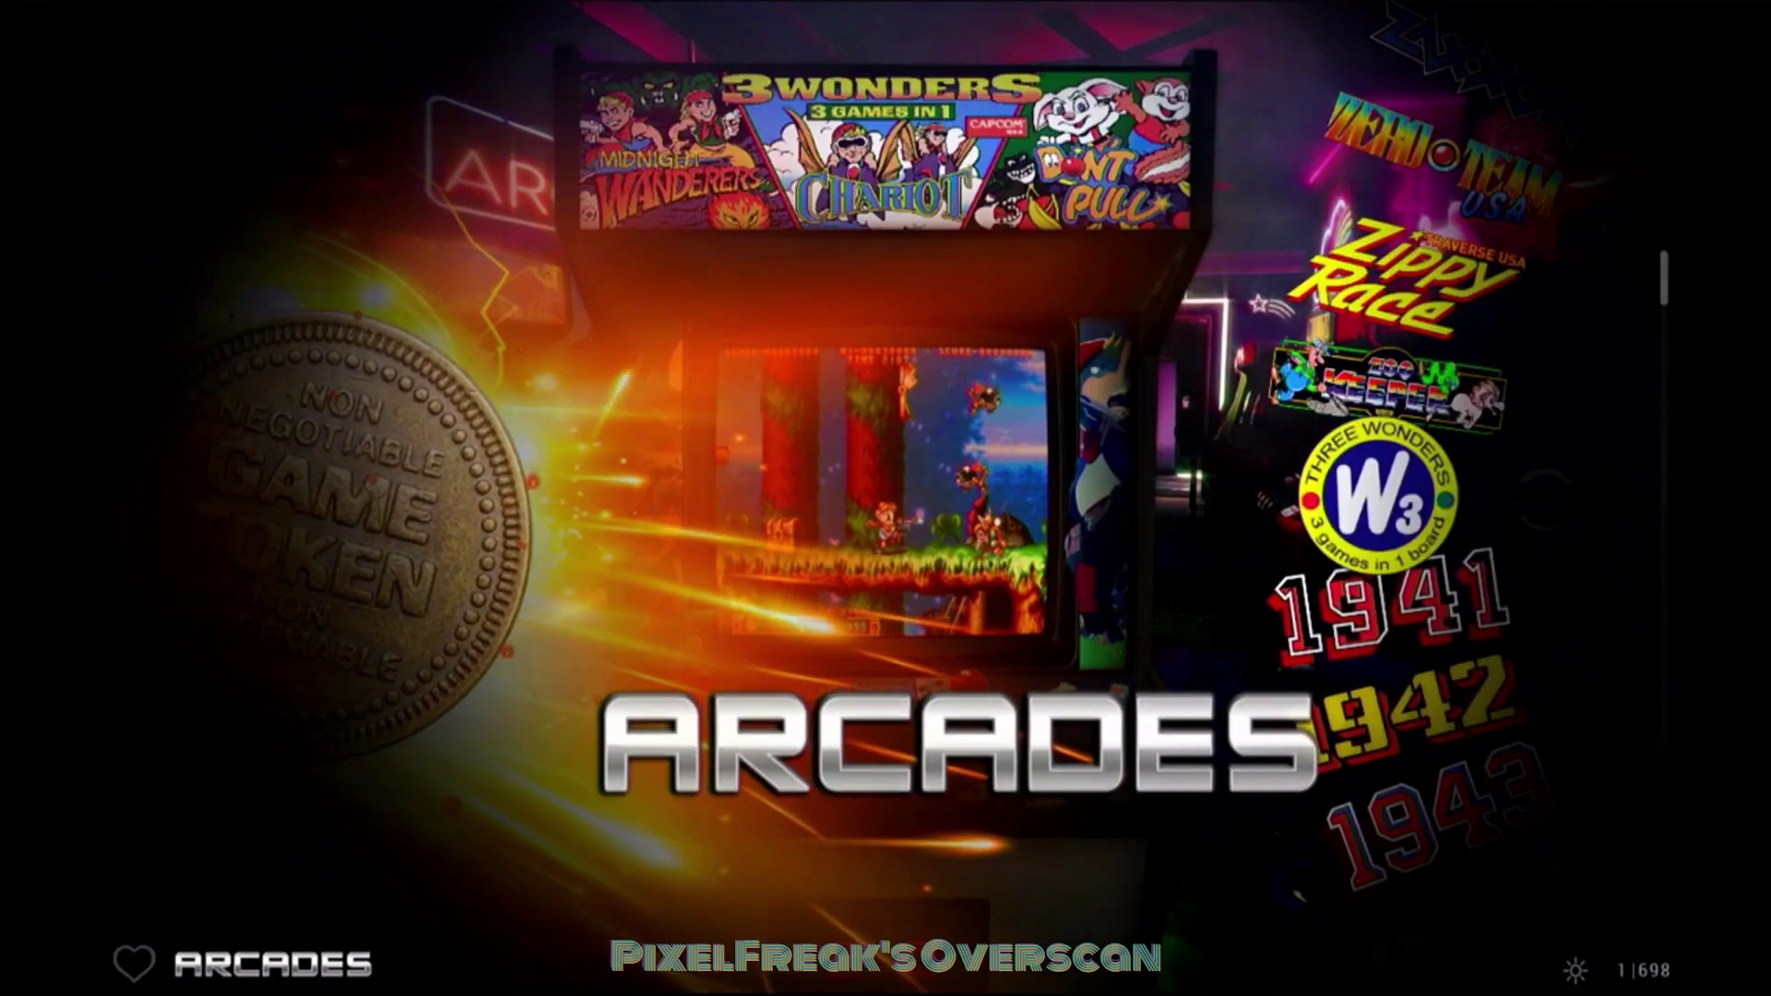
pyautogui.press('Left')
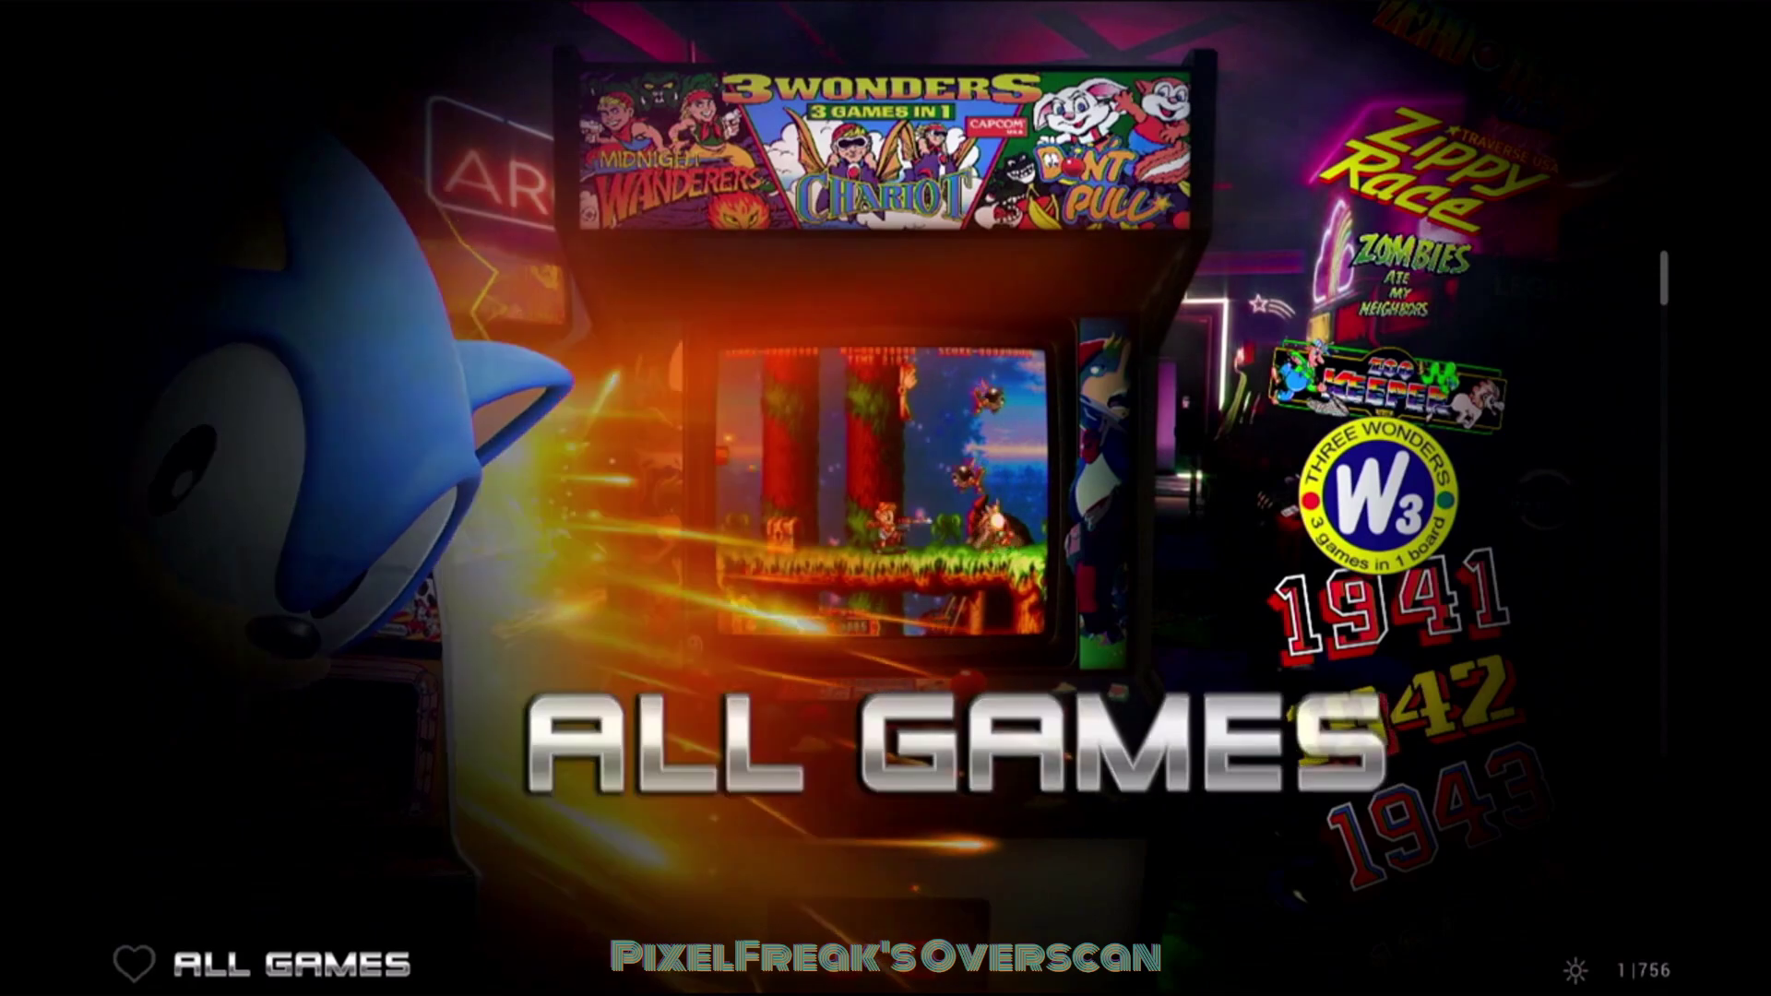
pyautogui.press('Down')
pyautogui.press('Down')
pyautogui.press('Down')
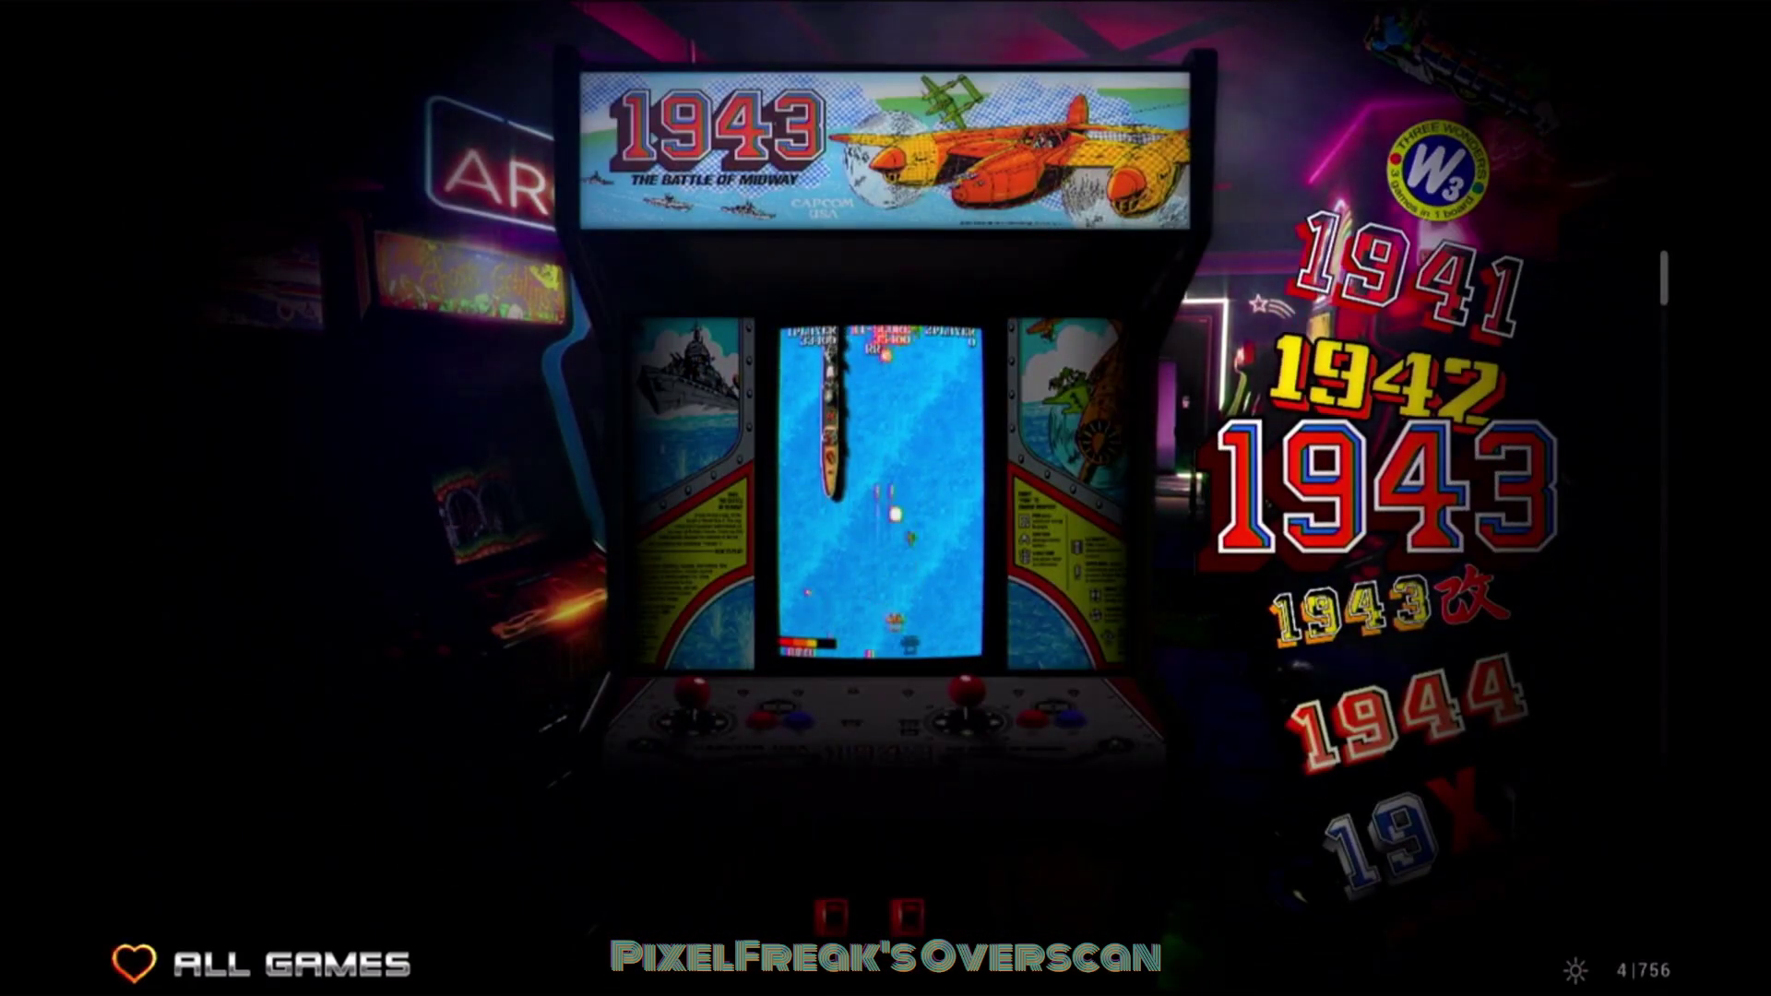
pyautogui.press('Return')
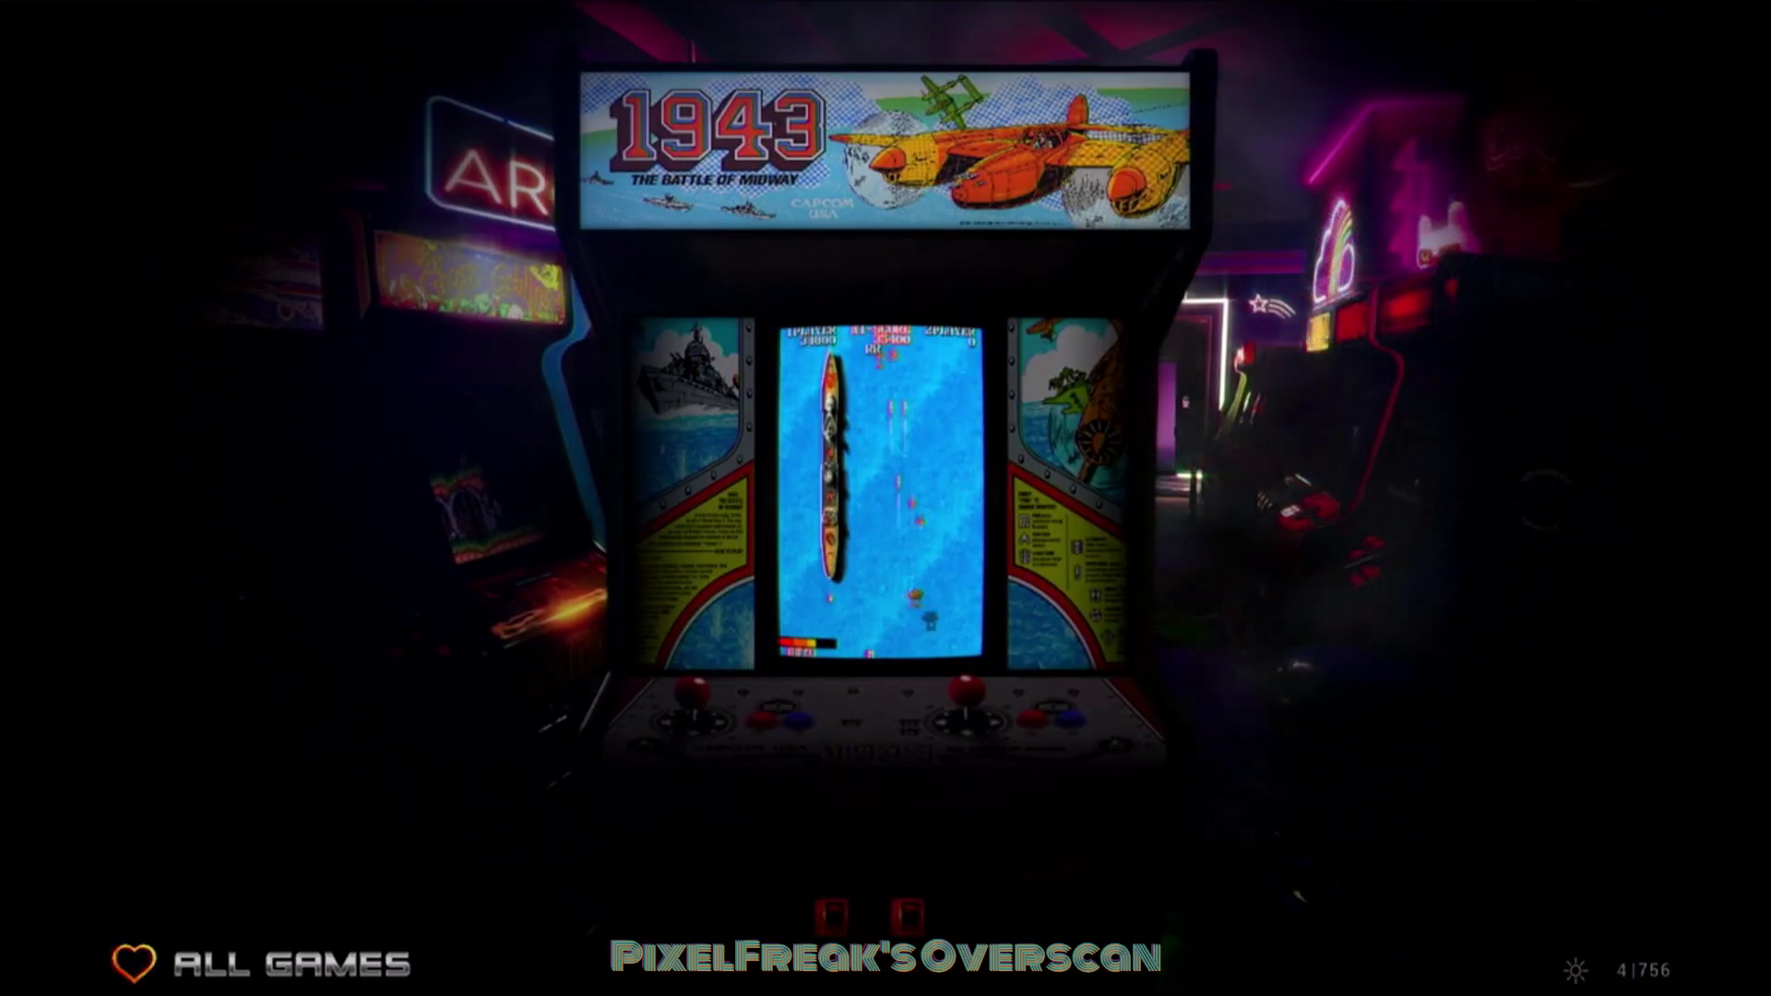